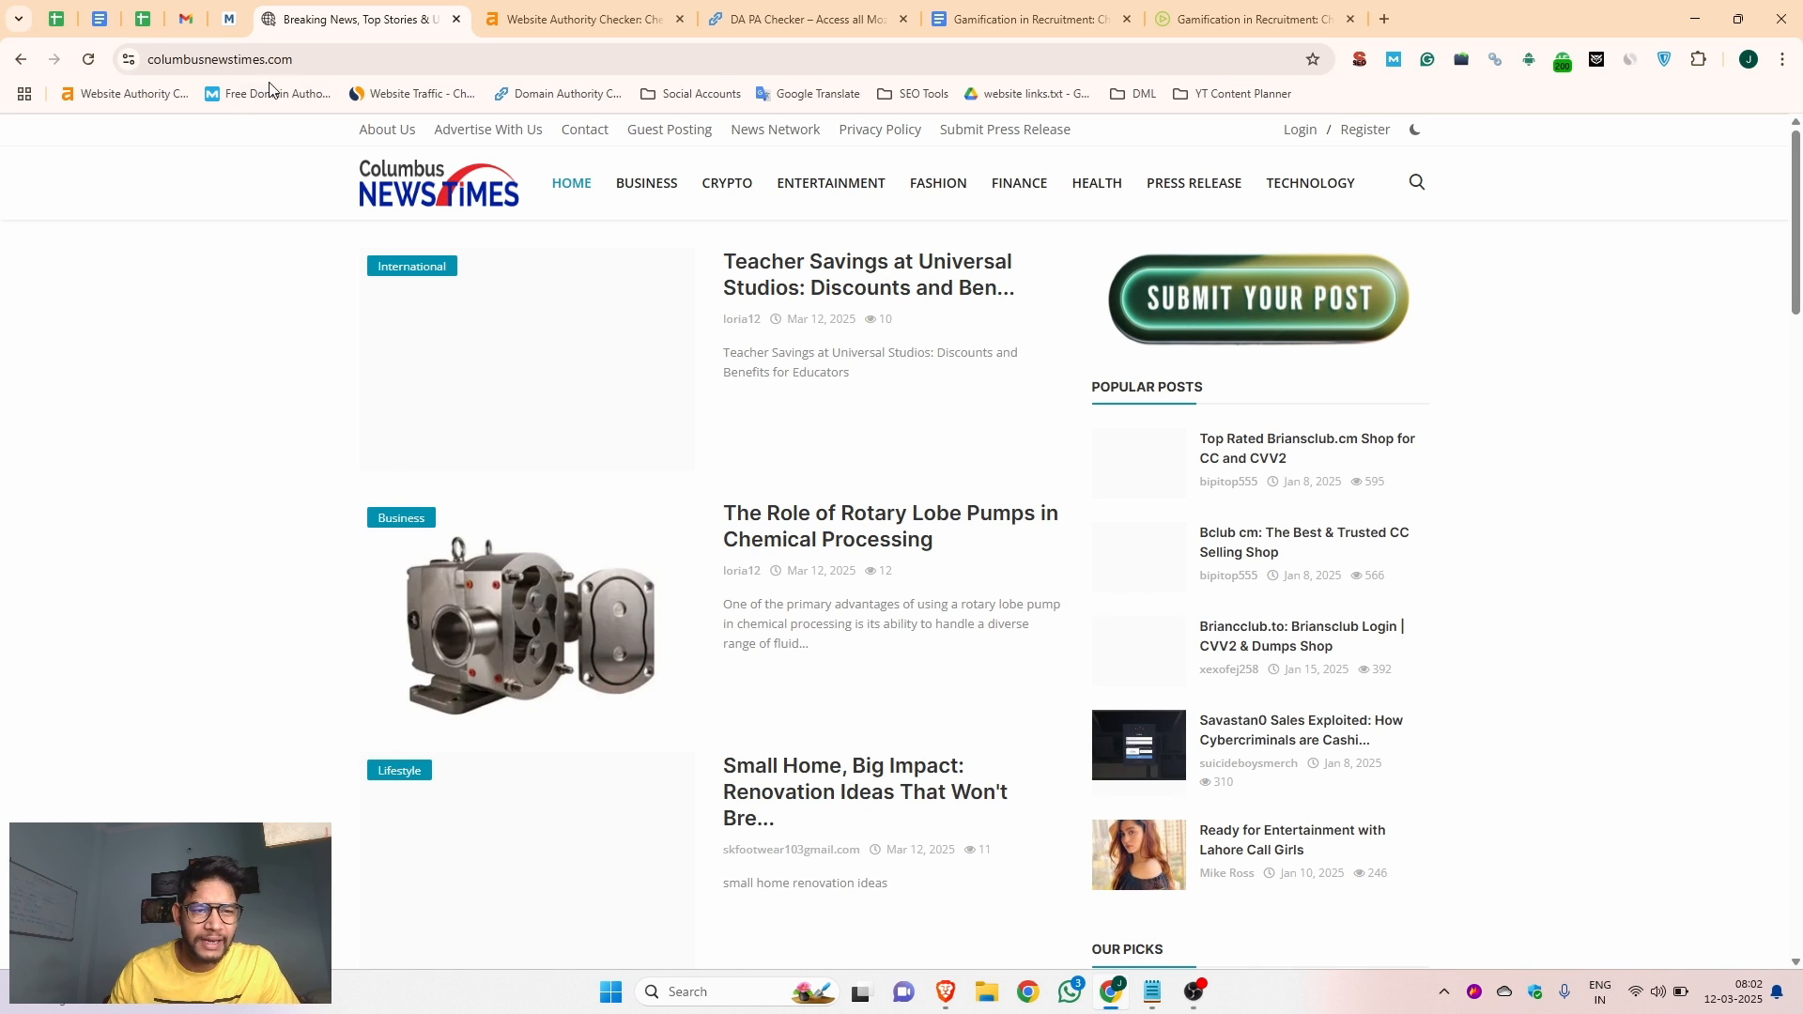
Look through the Columbus News Times homepage and its listed posts
{"action": "scroll", "coordinate": [521, 371], "scroll_direction": "down", "scroll_amount": 8}
{"action": "scroll", "coordinate": [522, 371], "scroll_direction": "down", "scroll_amount": 20}
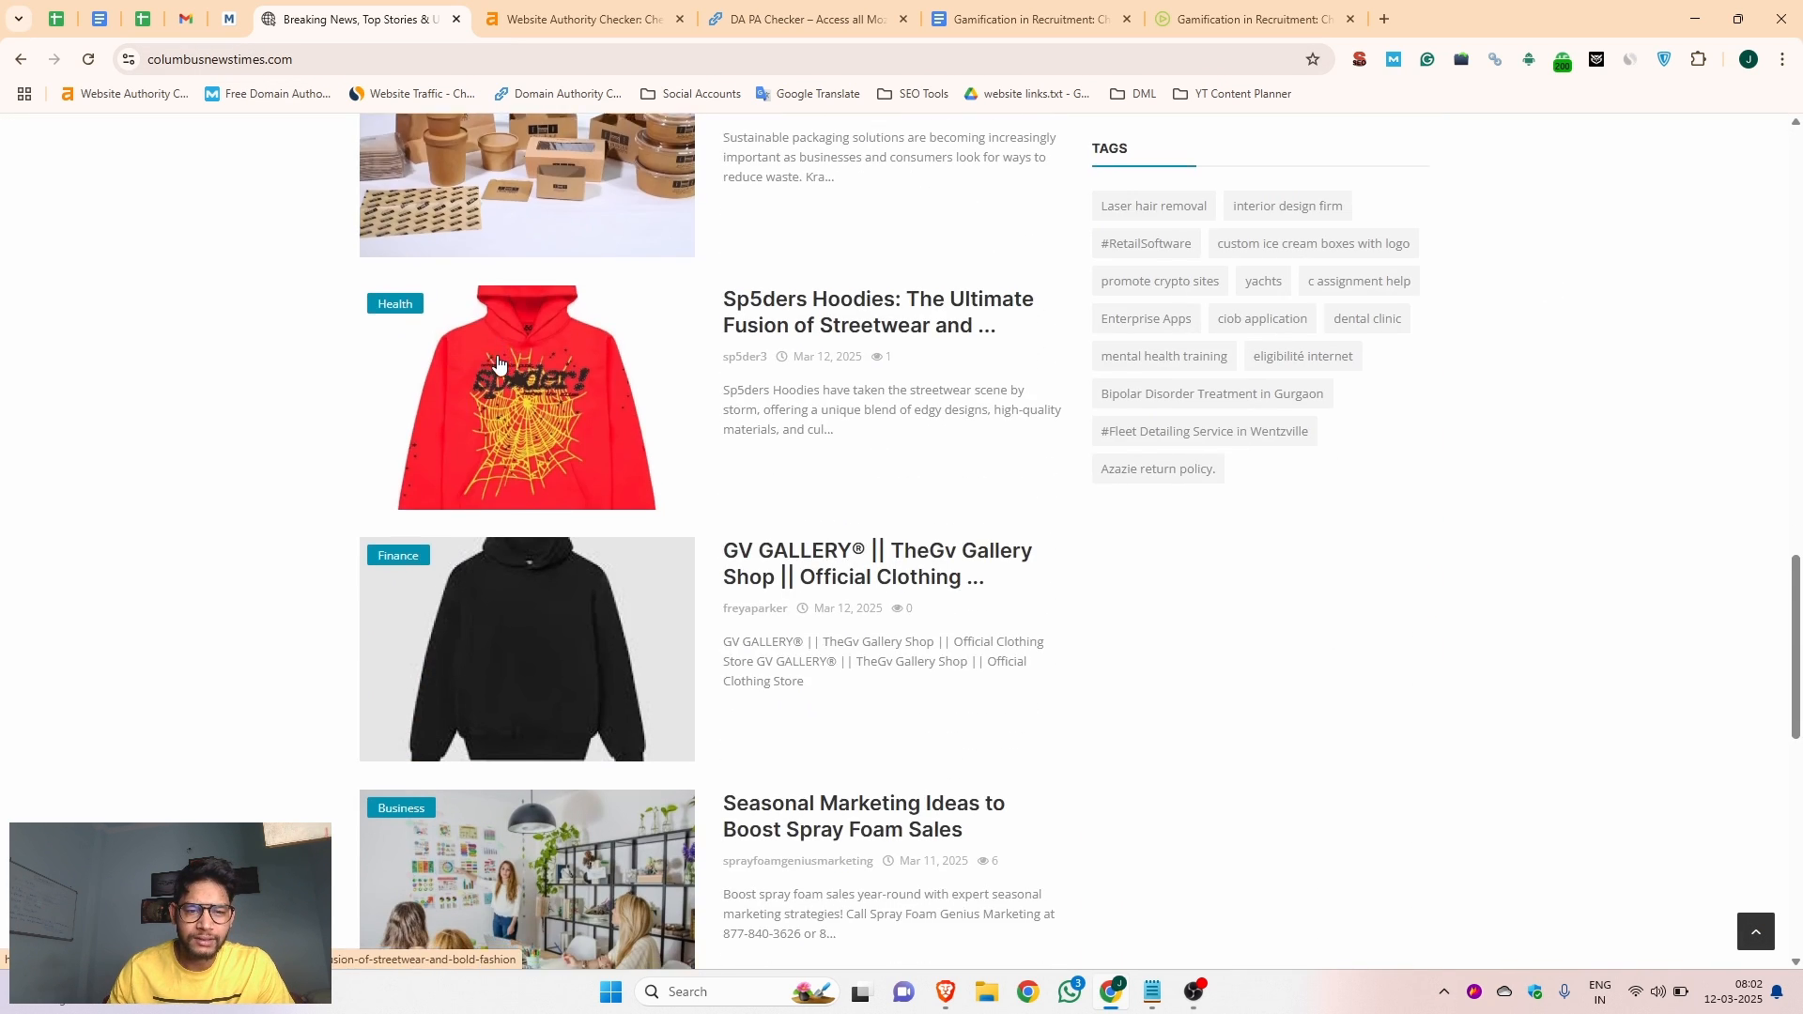
{"action": "left_click", "coordinate": [339, 62]}
{"action": "left_click_drag", "start_coordinate": [339, 62], "coordinate": [146, 61]}
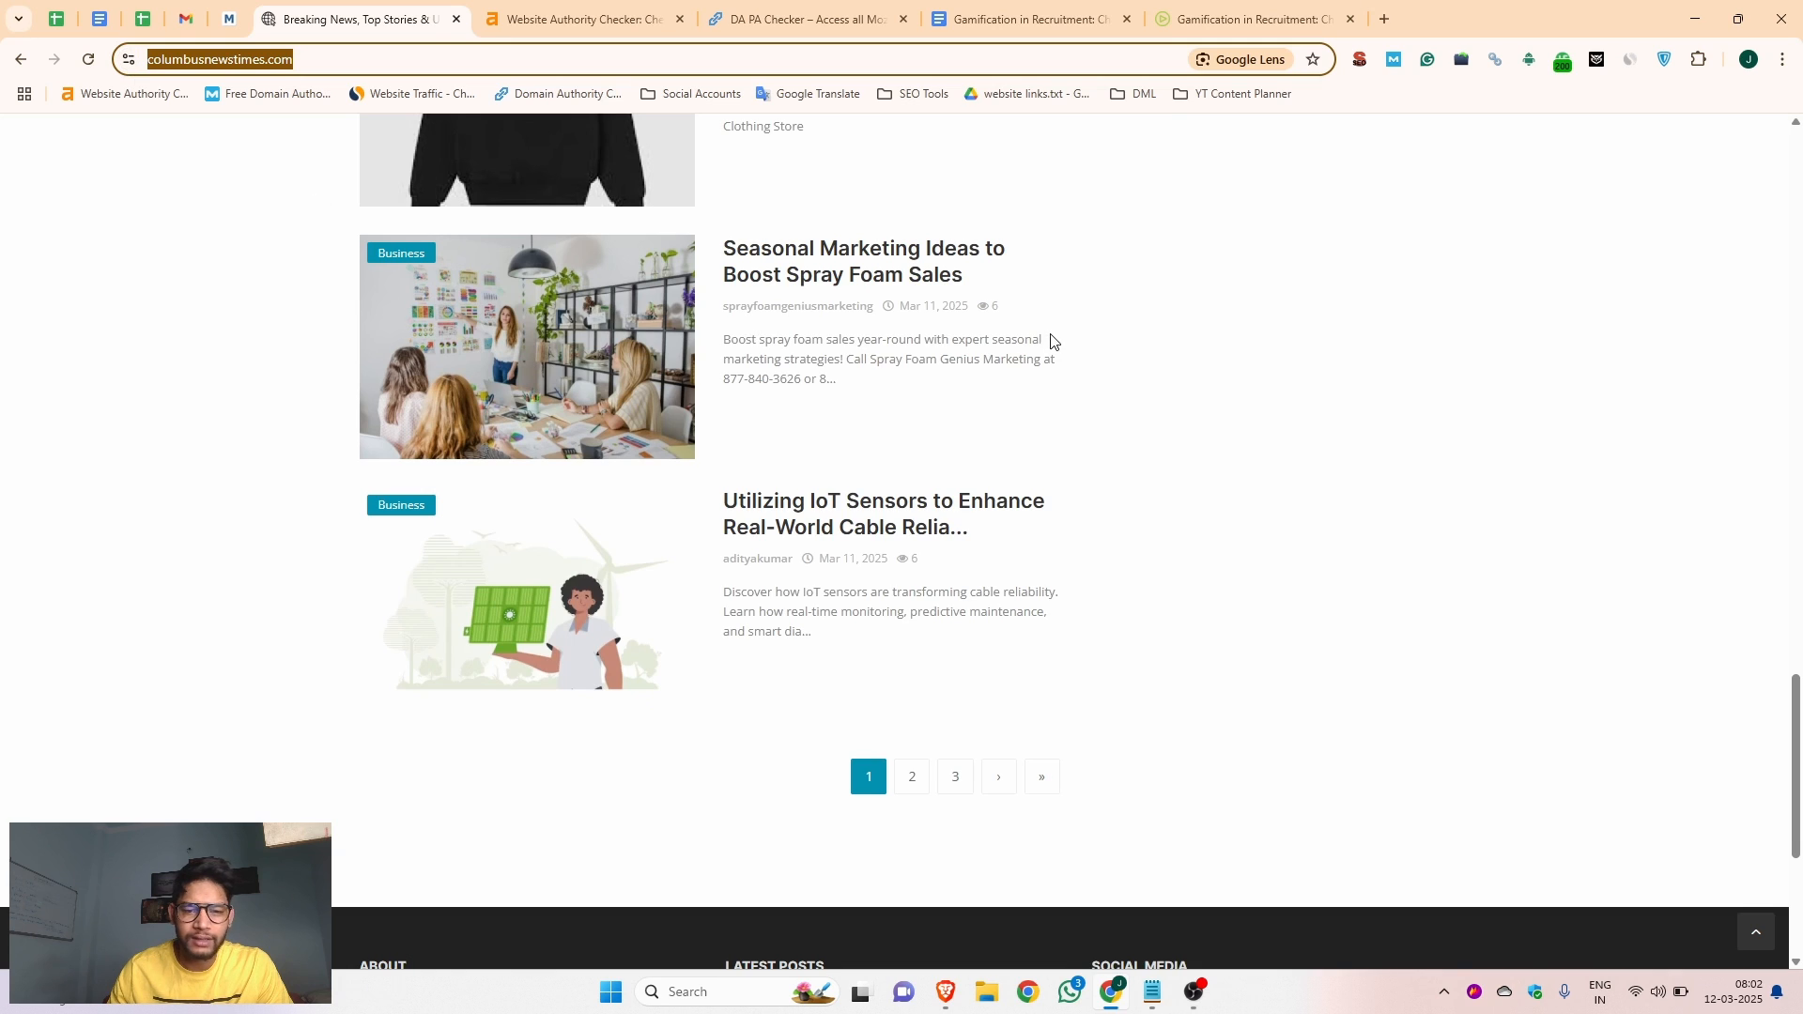
{"action": "scroll", "coordinate": [1056, 372], "scroll_direction": "up", "scroll_amount": 15}
{"action": "scroll", "coordinate": [1056, 372], "scroll_direction": "up", "scroll_amount": 4}
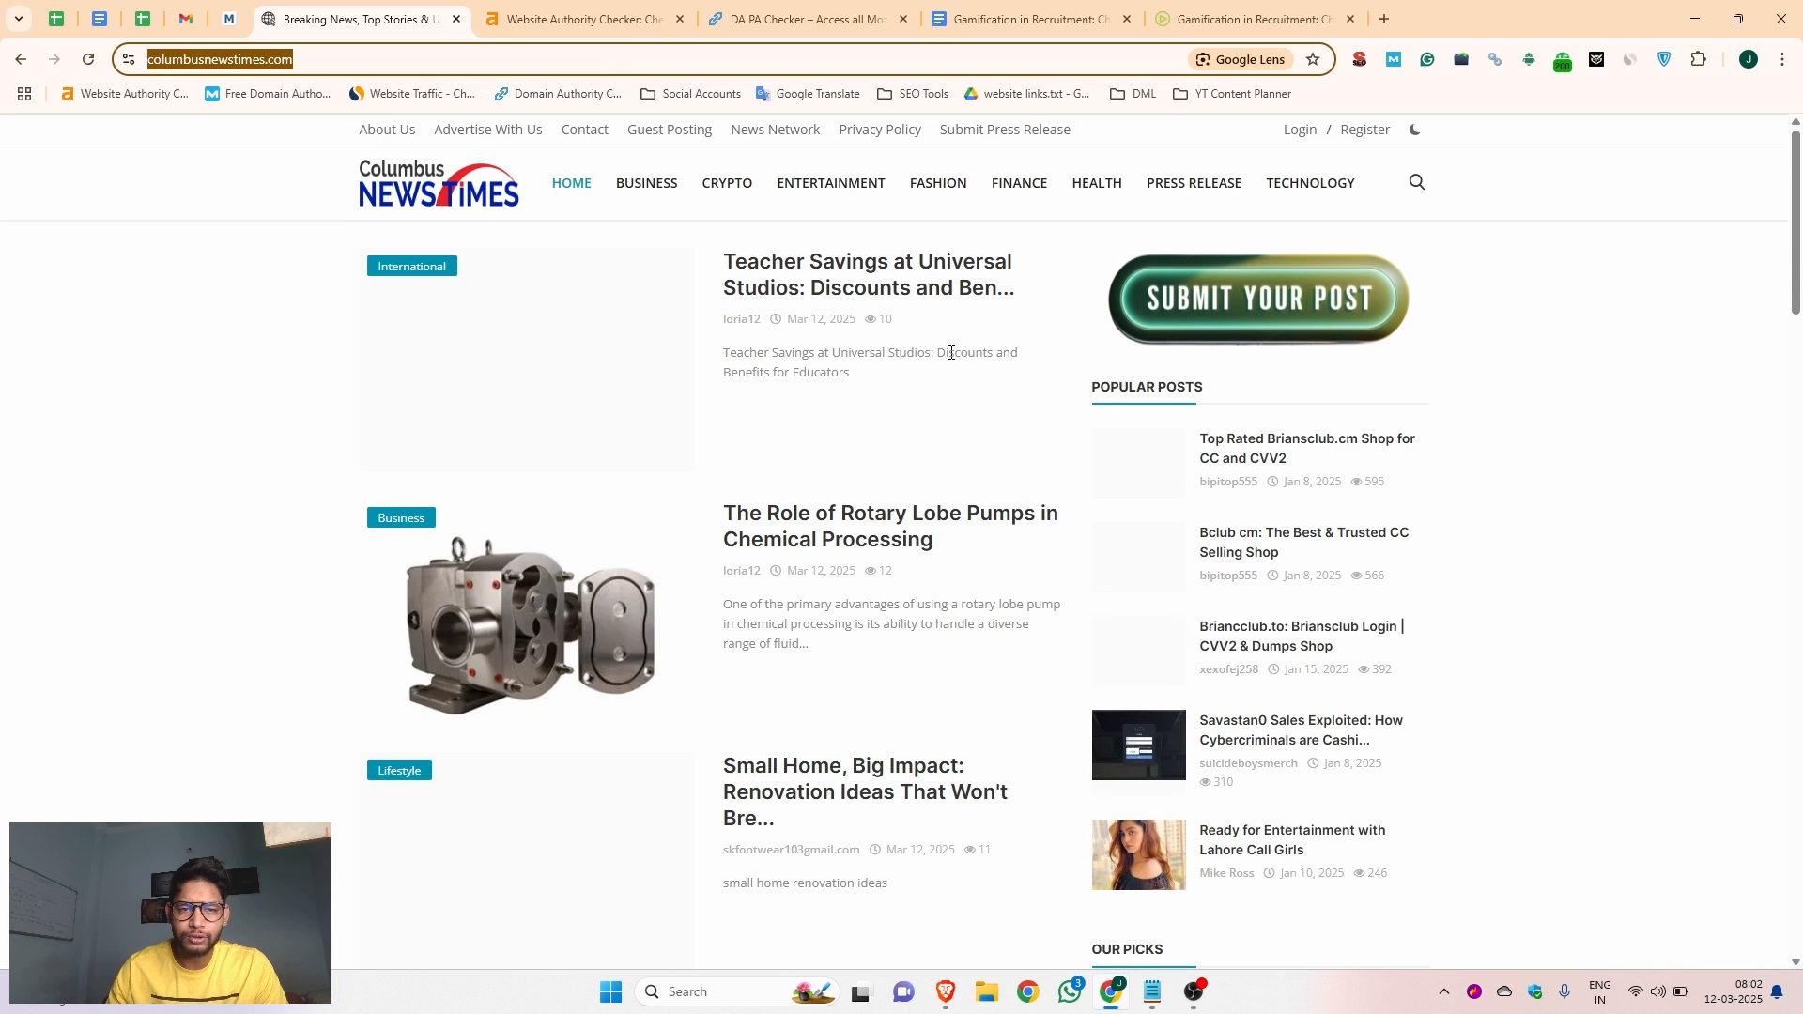
Review the authority and backlink metrics for columbusnewstimes.com in the Ahrefs and DA PA checkers
{"action": "left_click", "coordinate": [616, 10]}
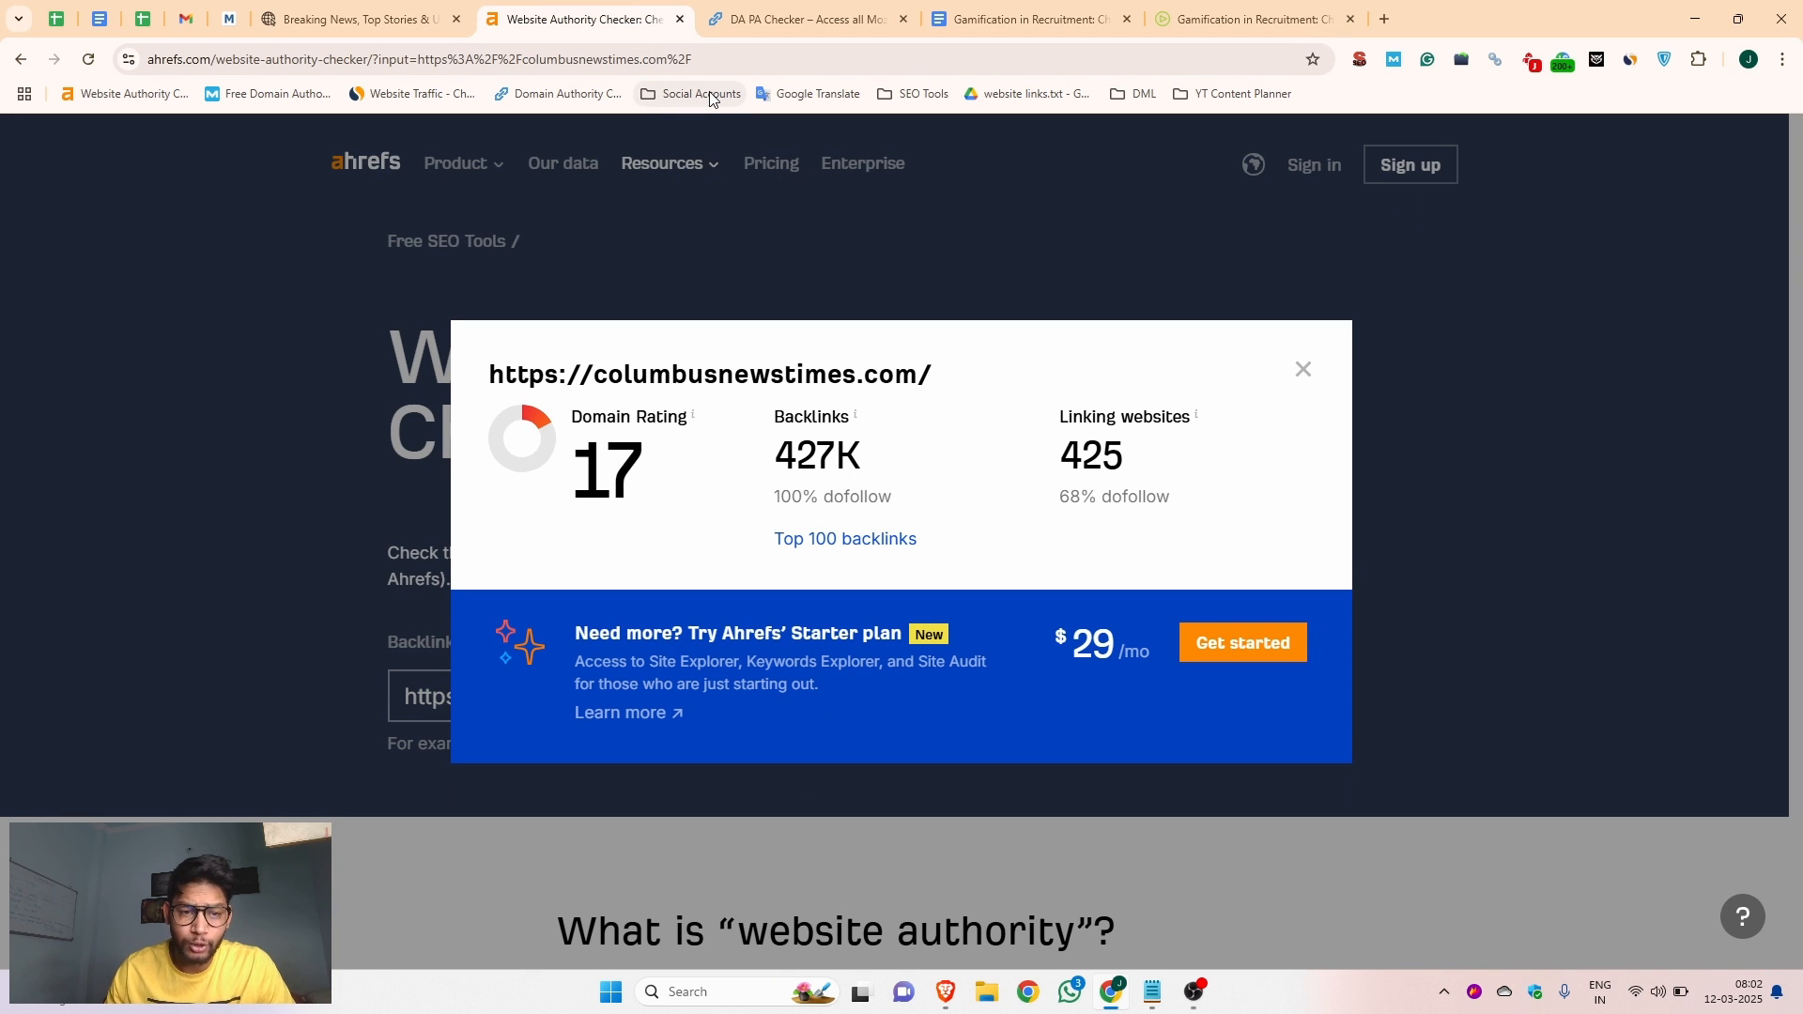
{"action": "left_click", "coordinate": [776, 11]}
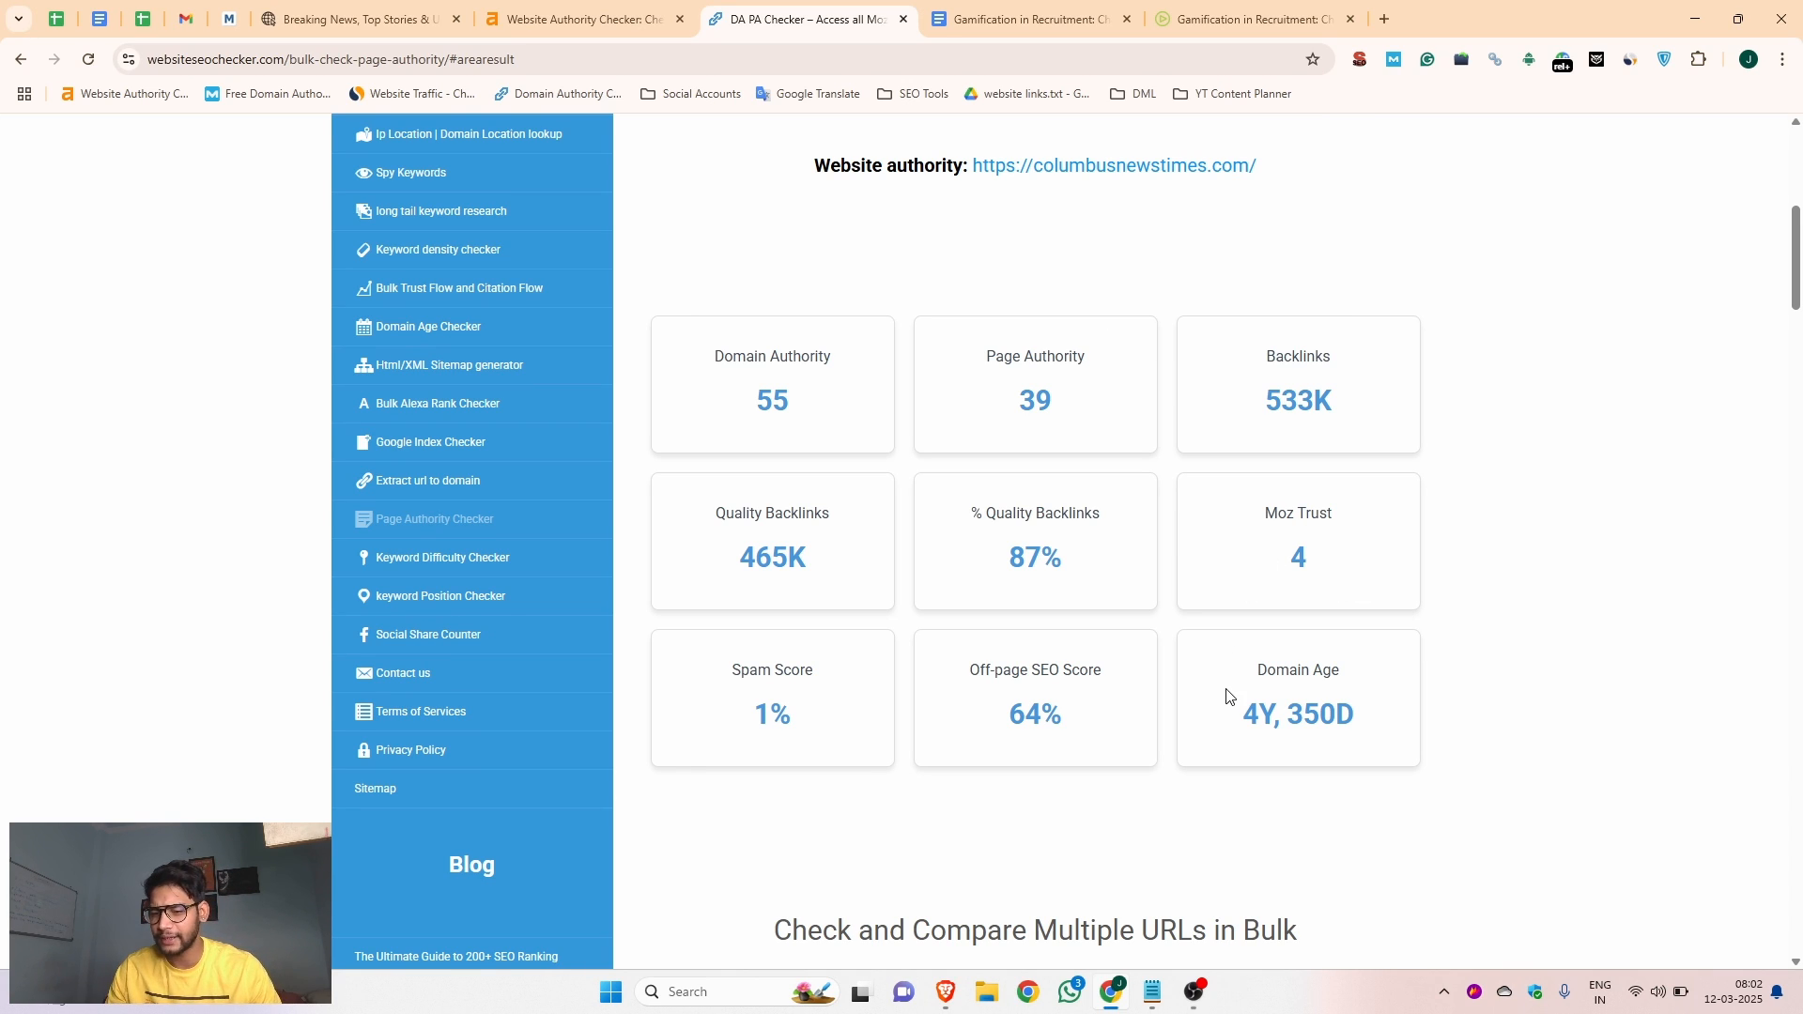
{"action": "scroll", "coordinate": [920, 561], "scroll_direction": "up", "scroll_amount": 7}
Examine the Similarweb traffic, ranking and geography data for columbusnewstimes.com
{"action": "left_click", "coordinate": [357, 19]}
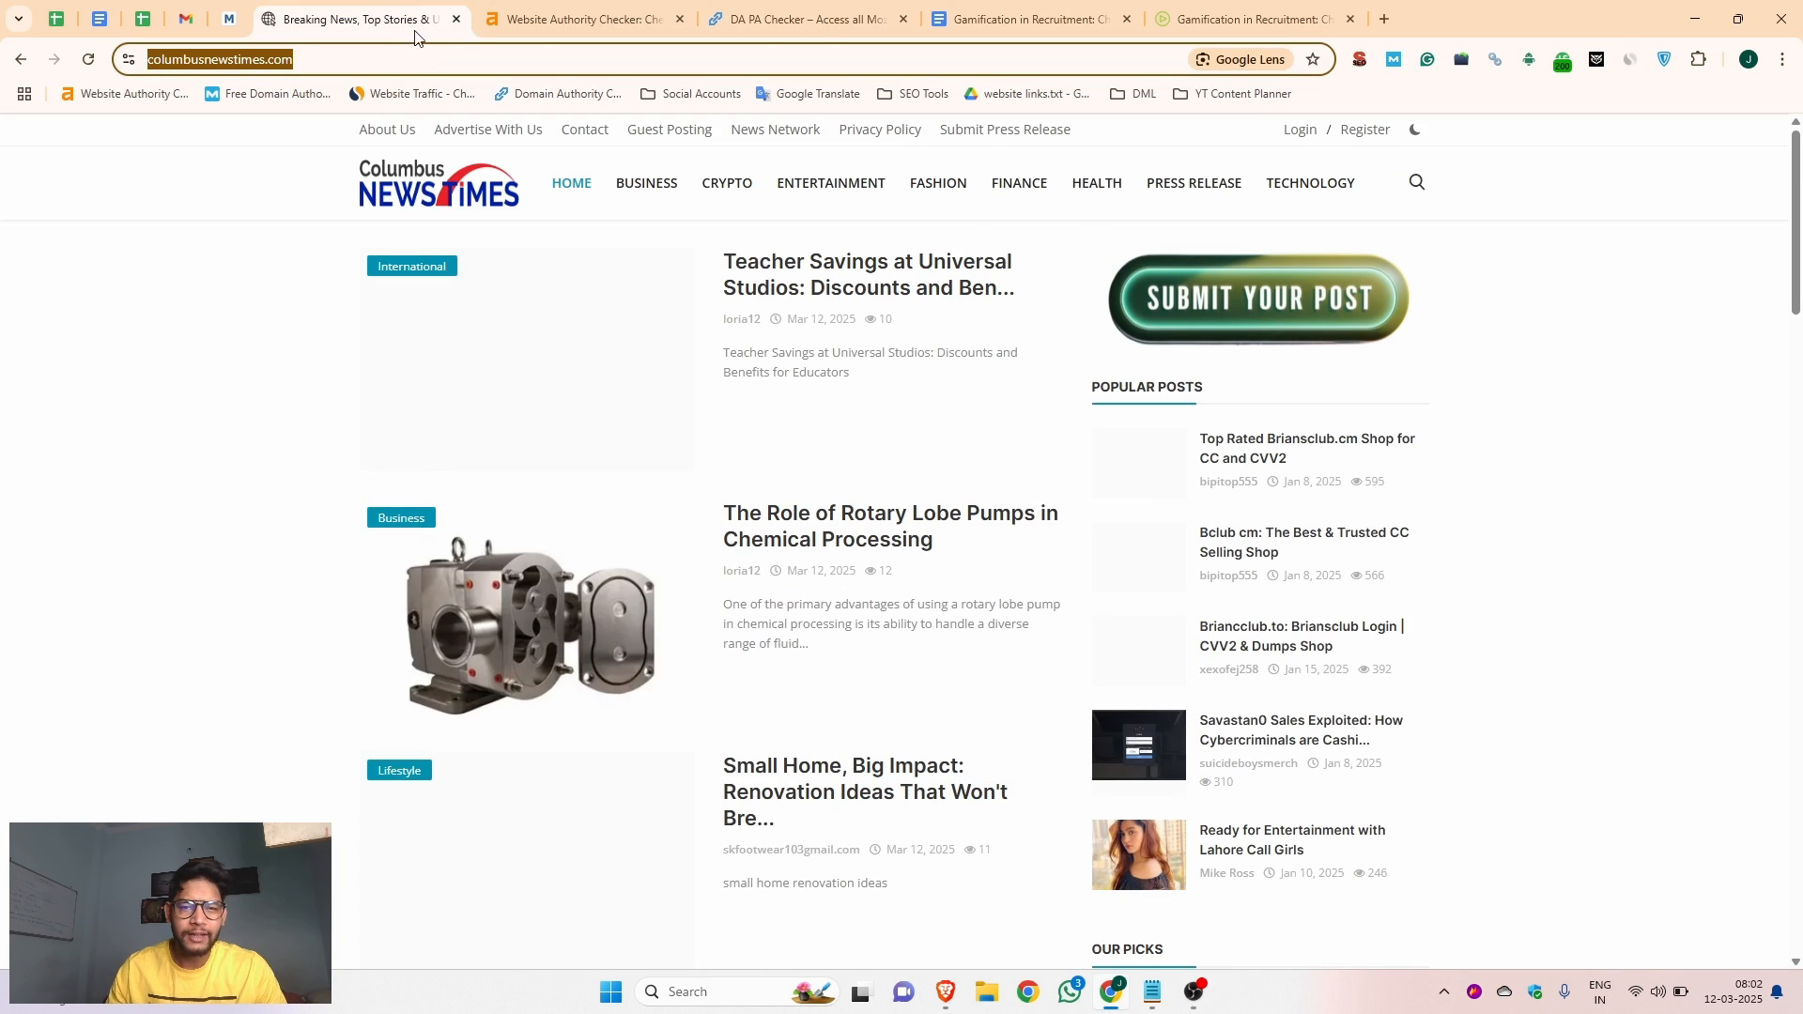
{"action": "left_click", "coordinate": [1631, 60]}
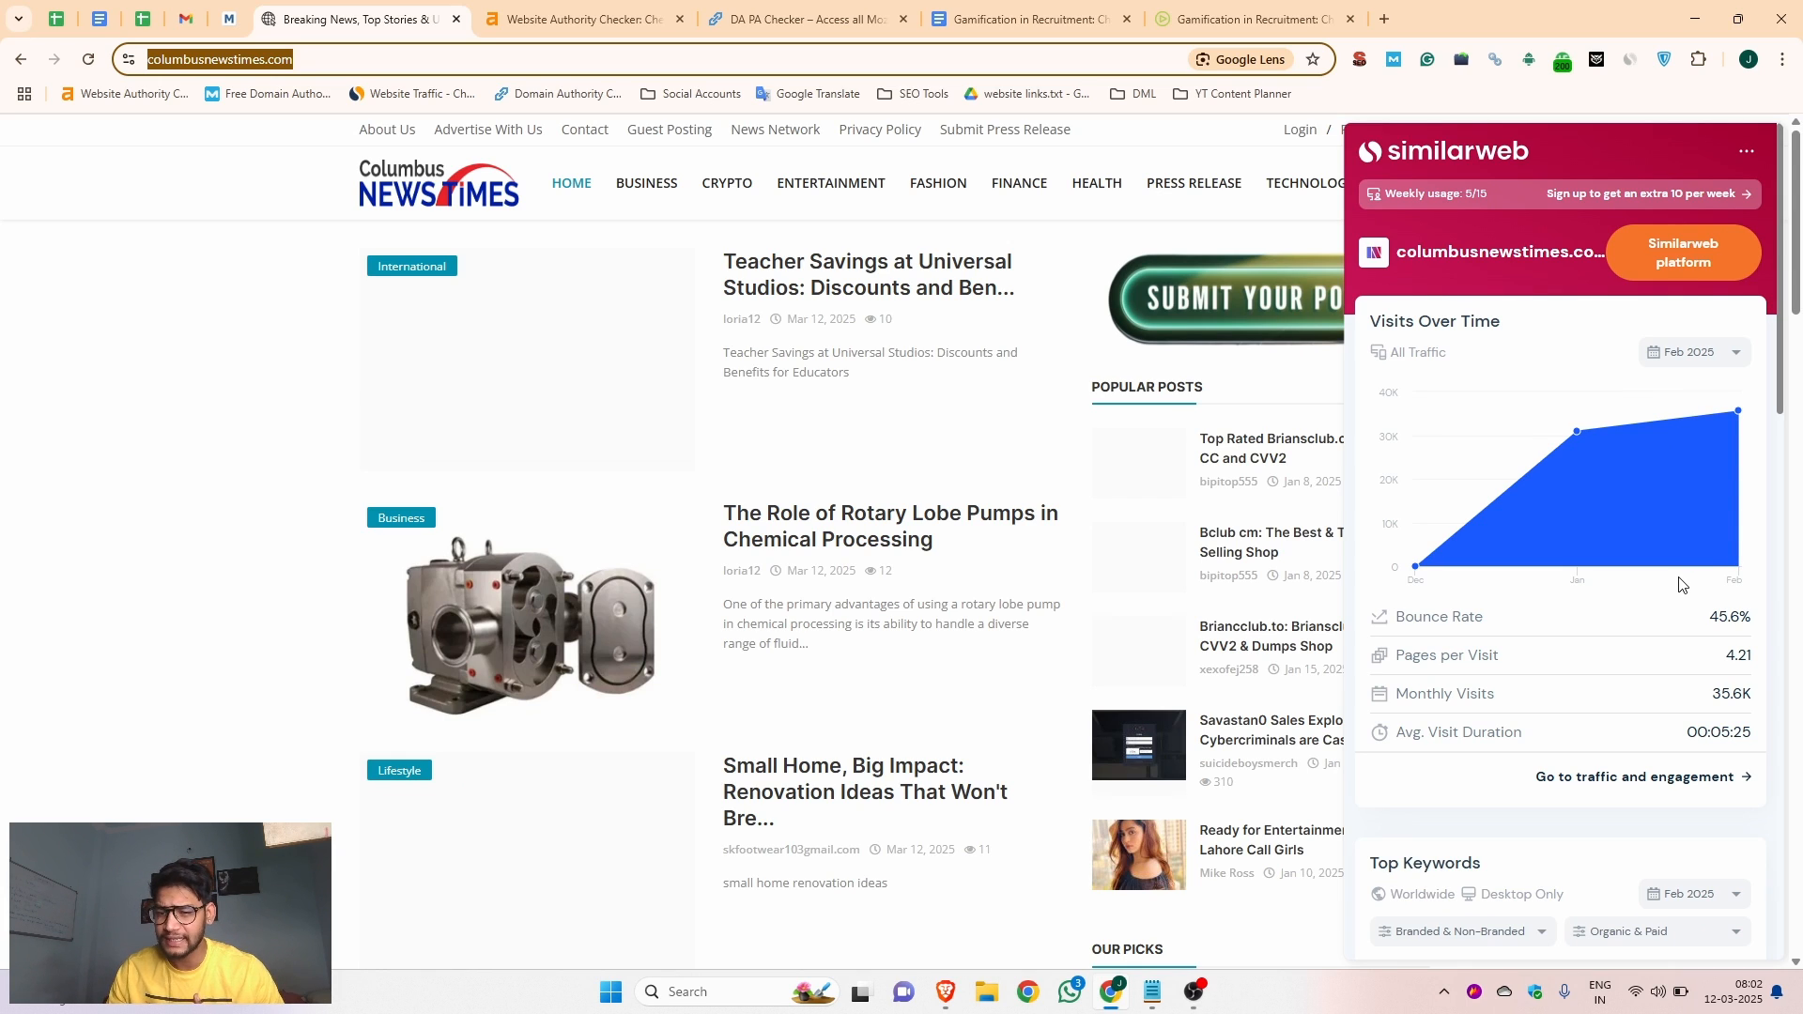
{"action": "scroll", "coordinate": [1681, 587], "scroll_direction": "down", "scroll_amount": 10}
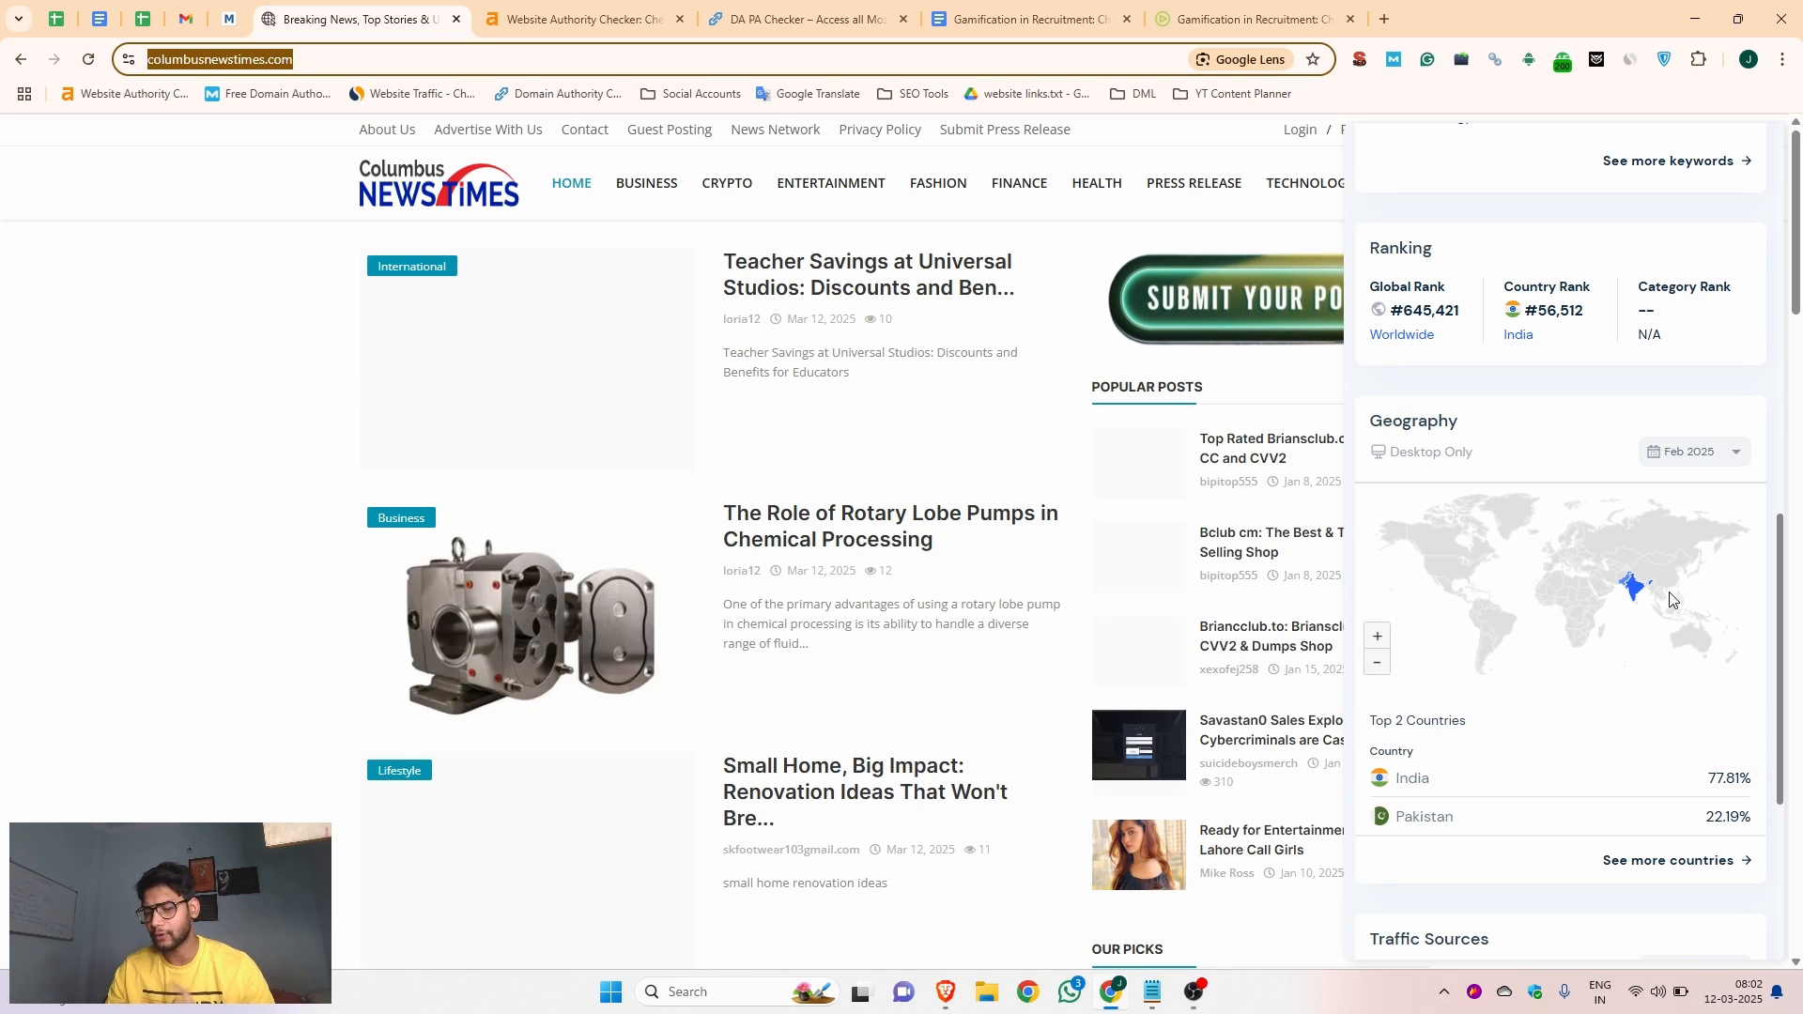
{"action": "scroll", "coordinate": [1671, 597], "scroll_direction": "up", "scroll_amount": 10}
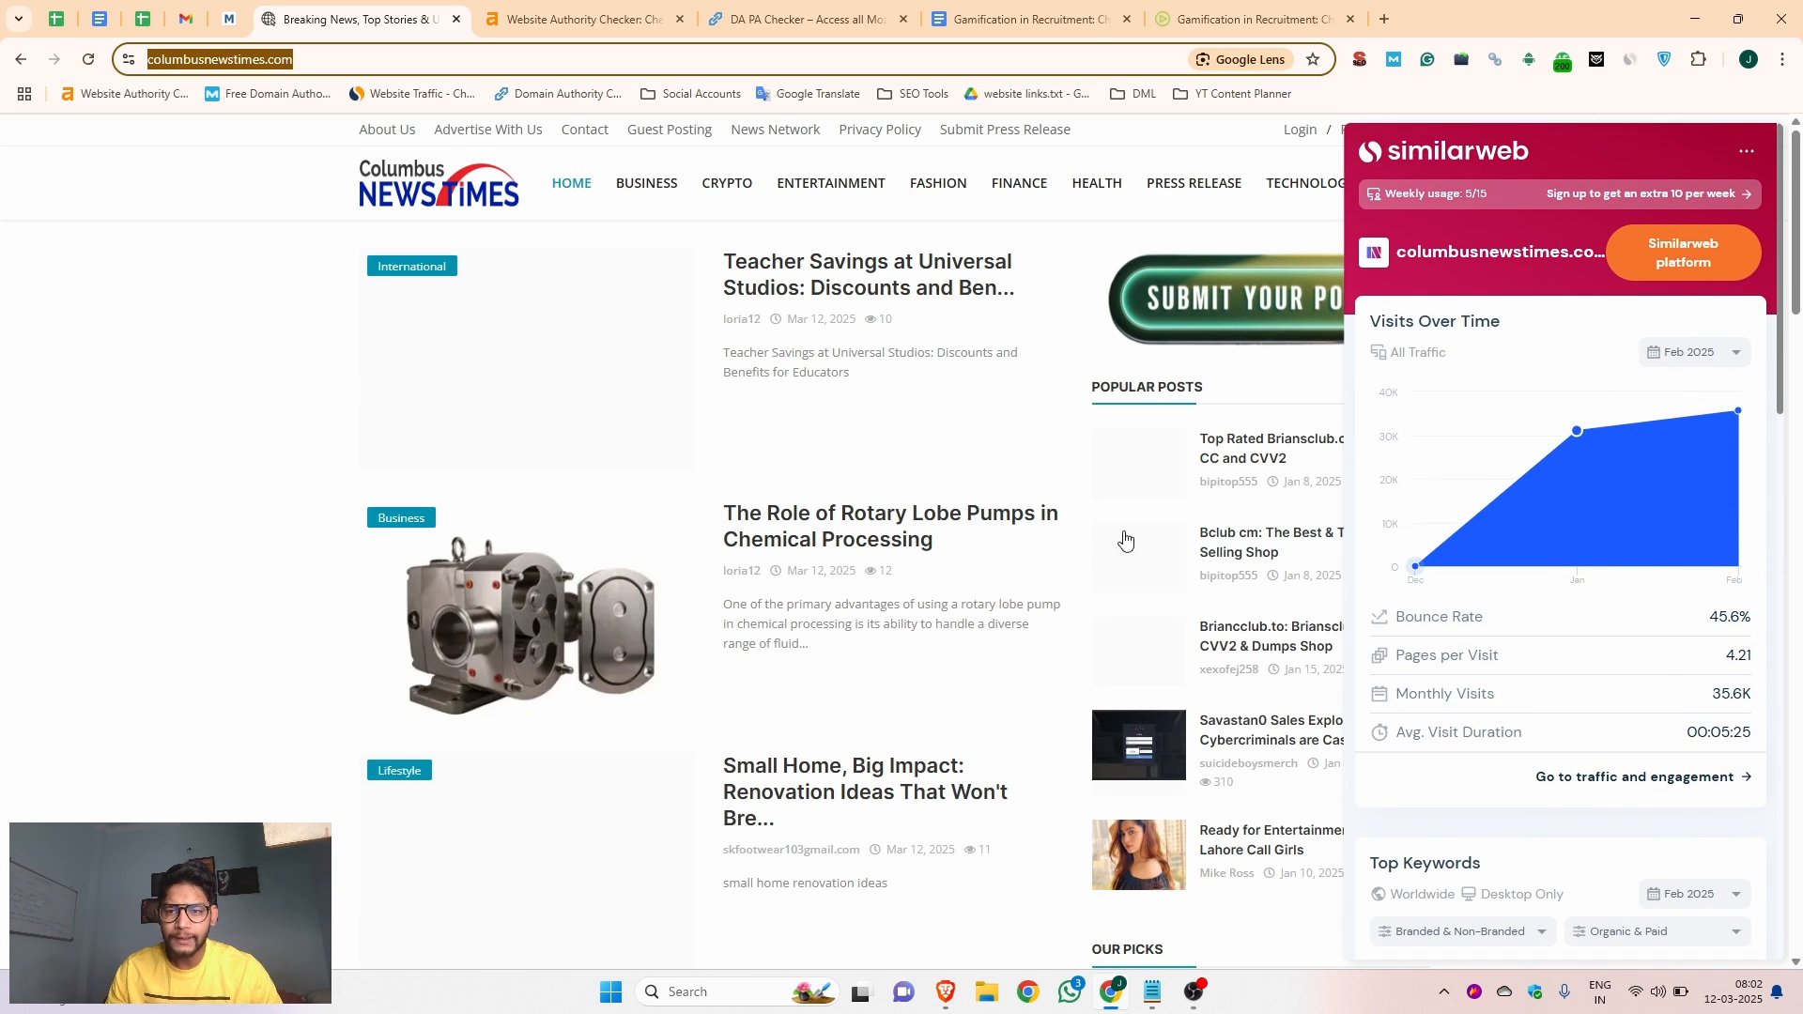
{"action": "left_click", "coordinate": [188, 379]}
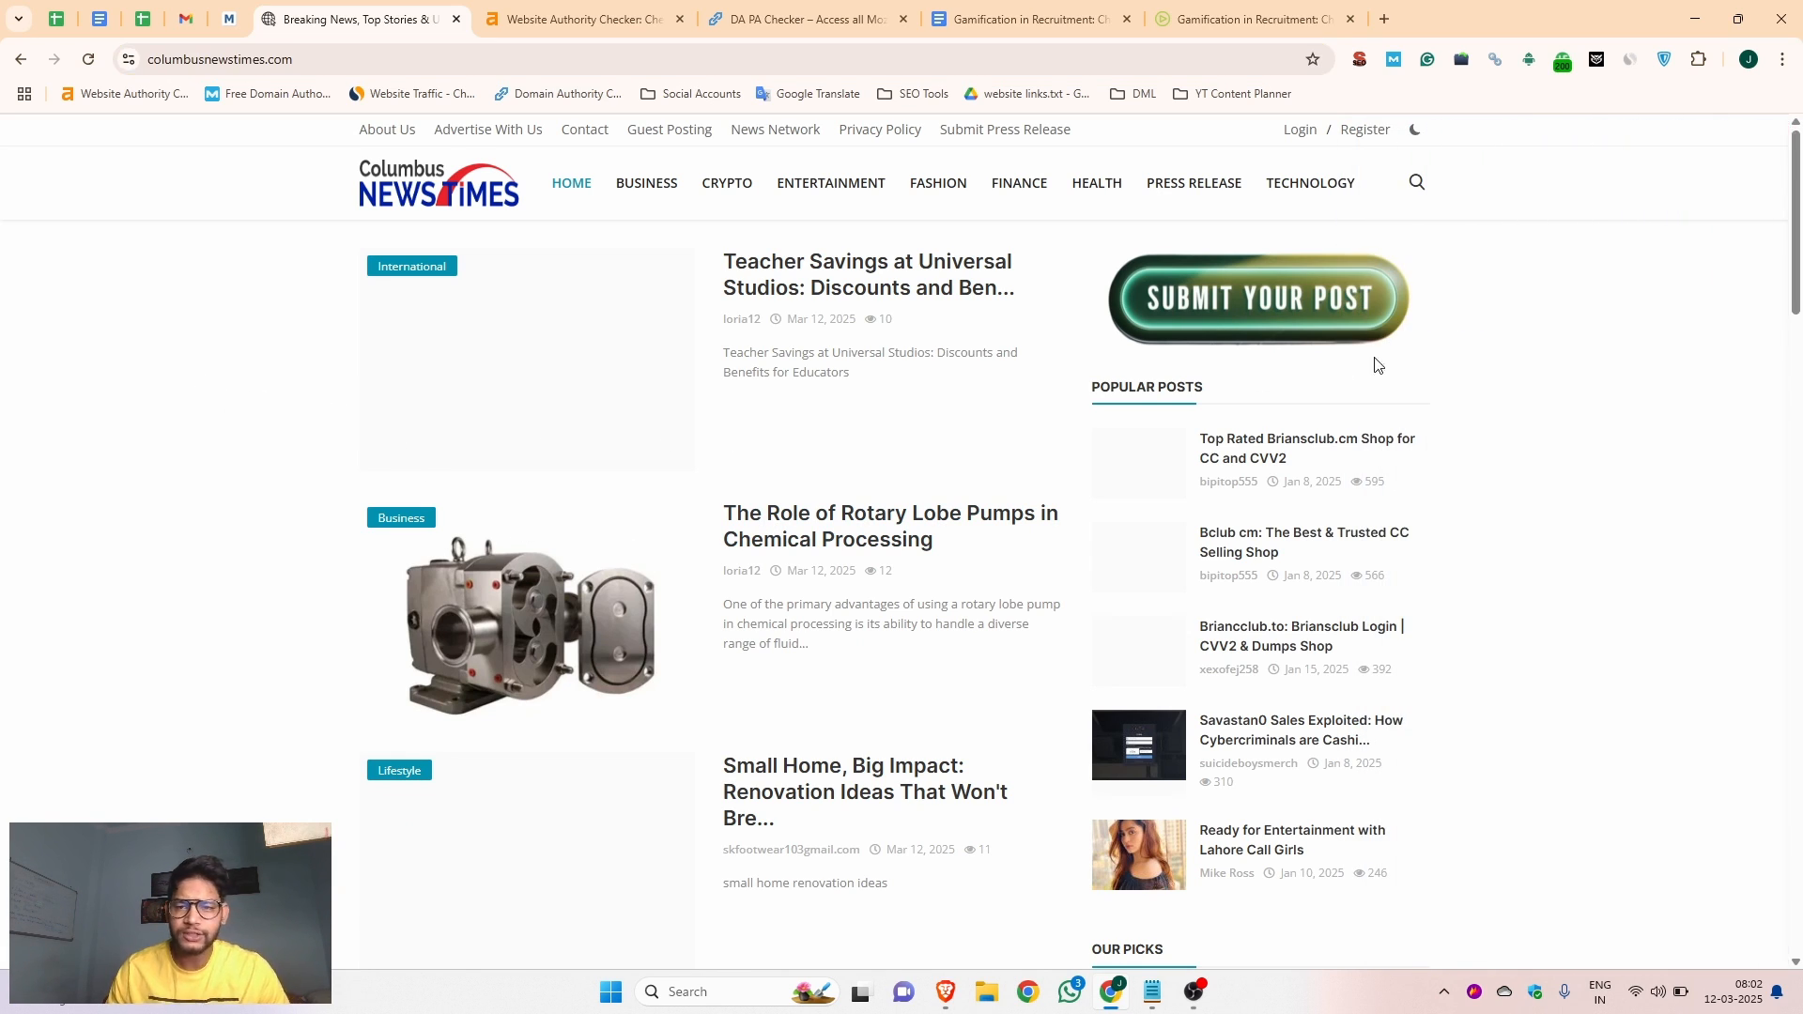
Open the site's registration form and fill in the username Jobma and the account email
{"action": "left_click", "coordinate": [1372, 137]}
{"action": "left_click", "coordinate": [766, 408]}
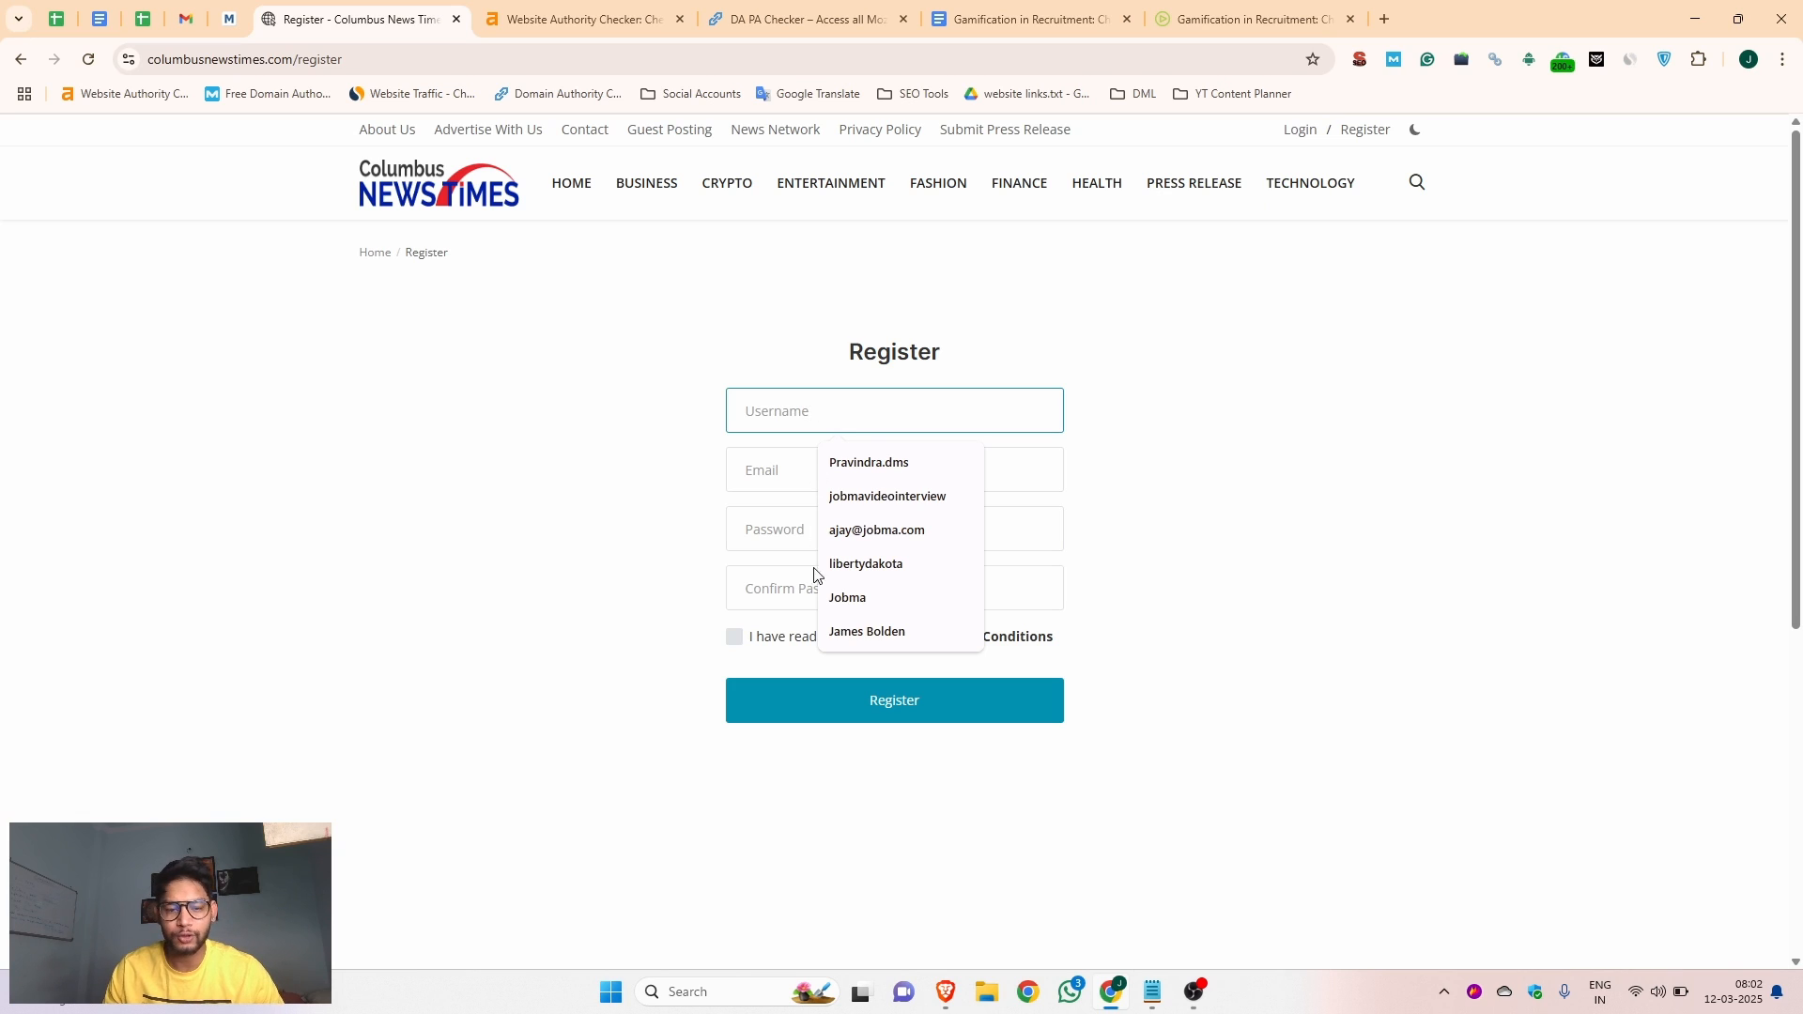
{"action": "left_click", "coordinate": [847, 599]}
{"action": "left_click", "coordinate": [782, 467]}
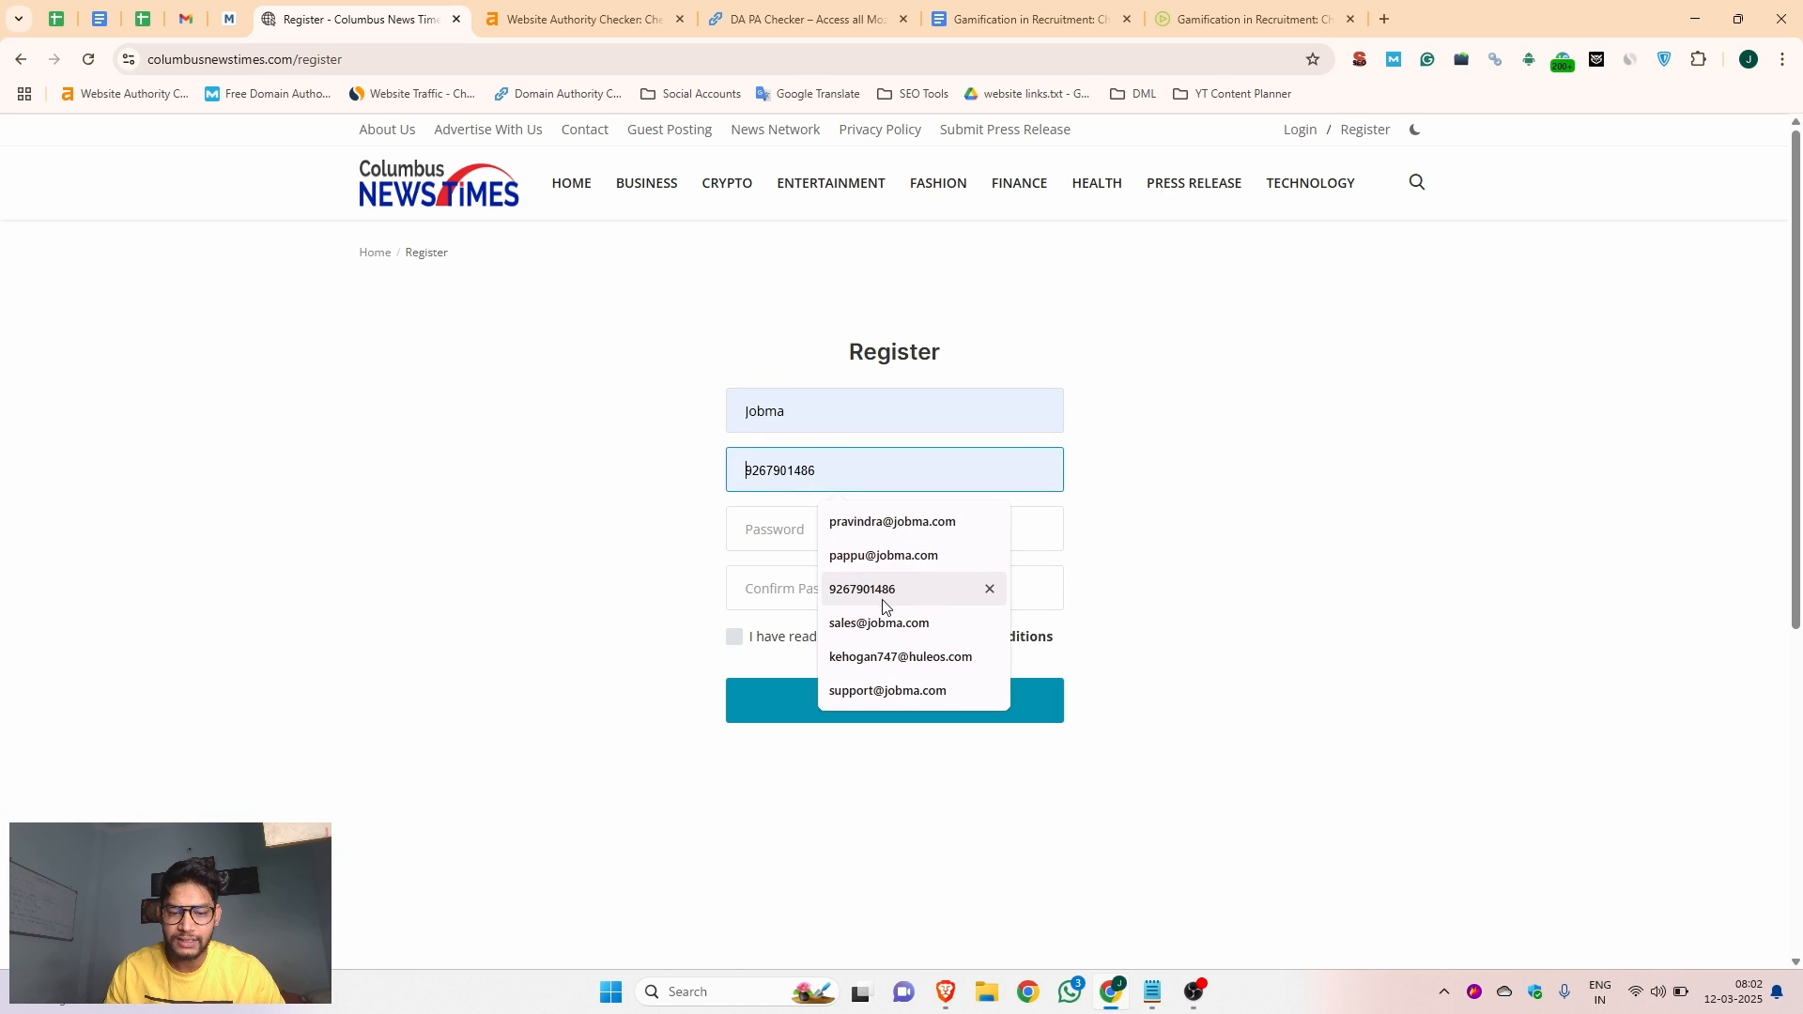
Enter the account password and repeat it as the confirmation in the registration form
{"action": "left_click", "coordinate": [790, 519]}
{"action": "key", "text": "ctrl+v"}
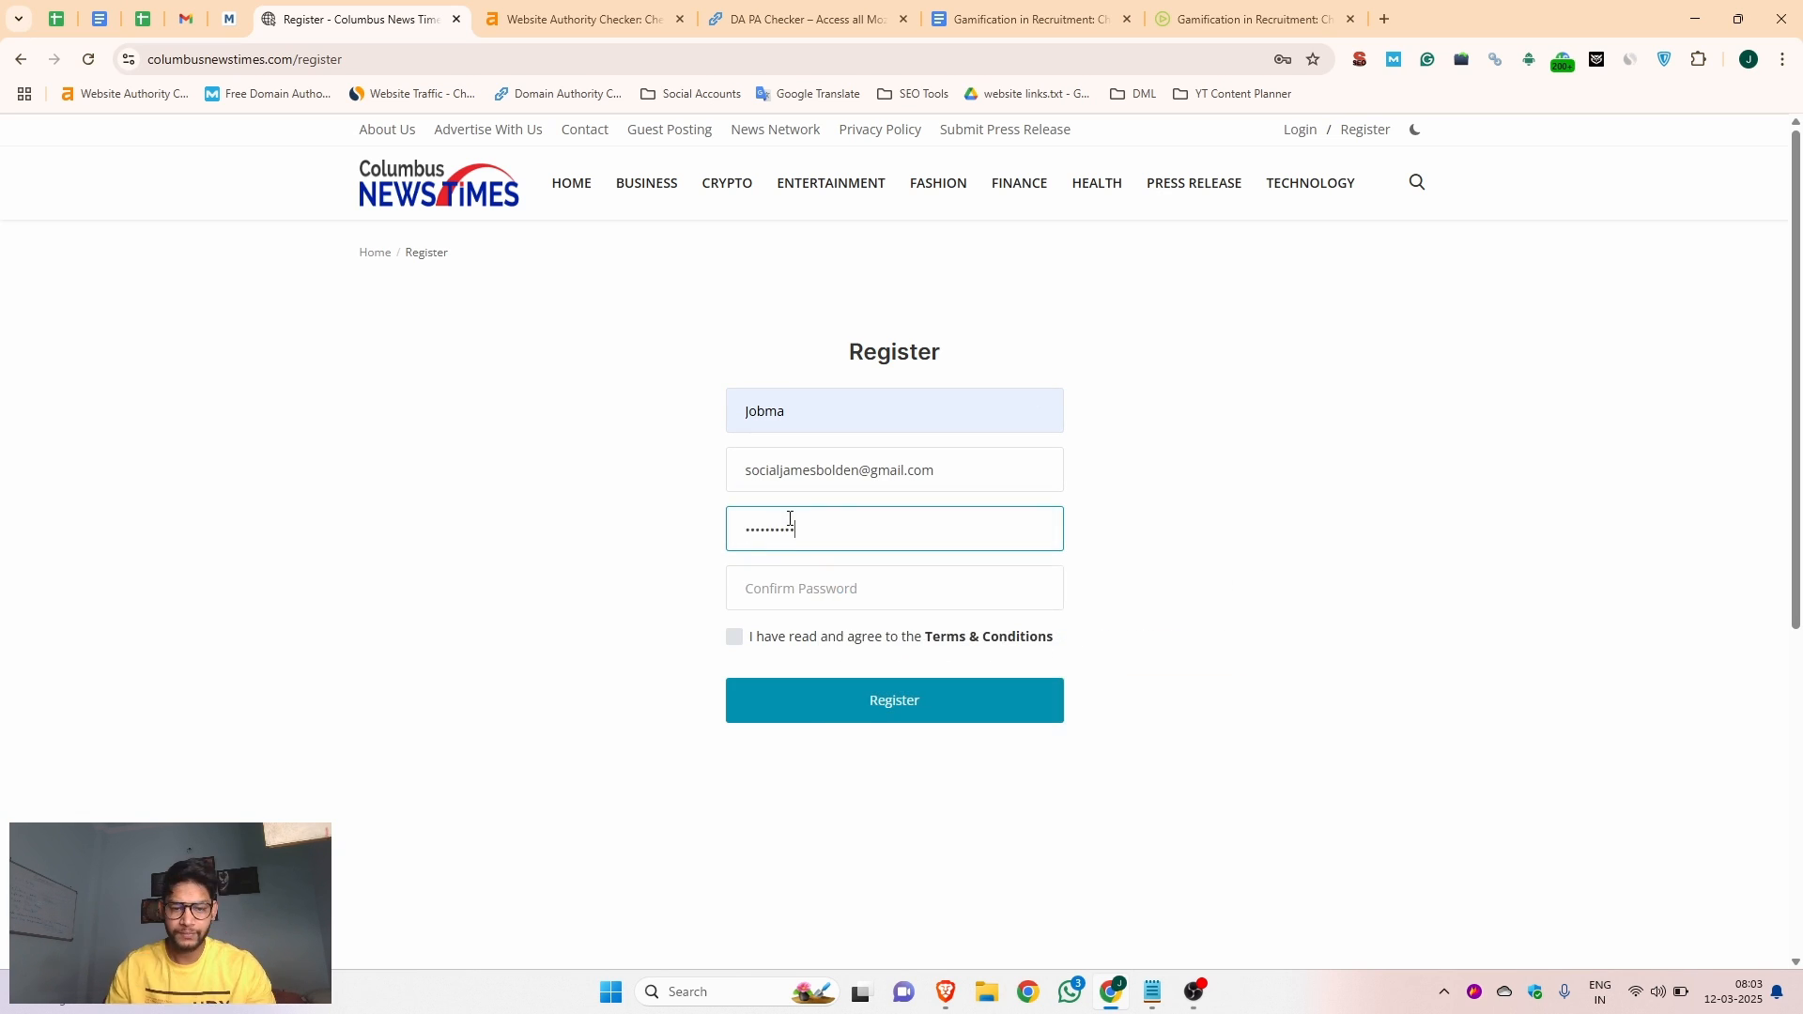
{"action": "left_click", "coordinate": [770, 584]}
{"action": "key", "text": "ctrl+v"}
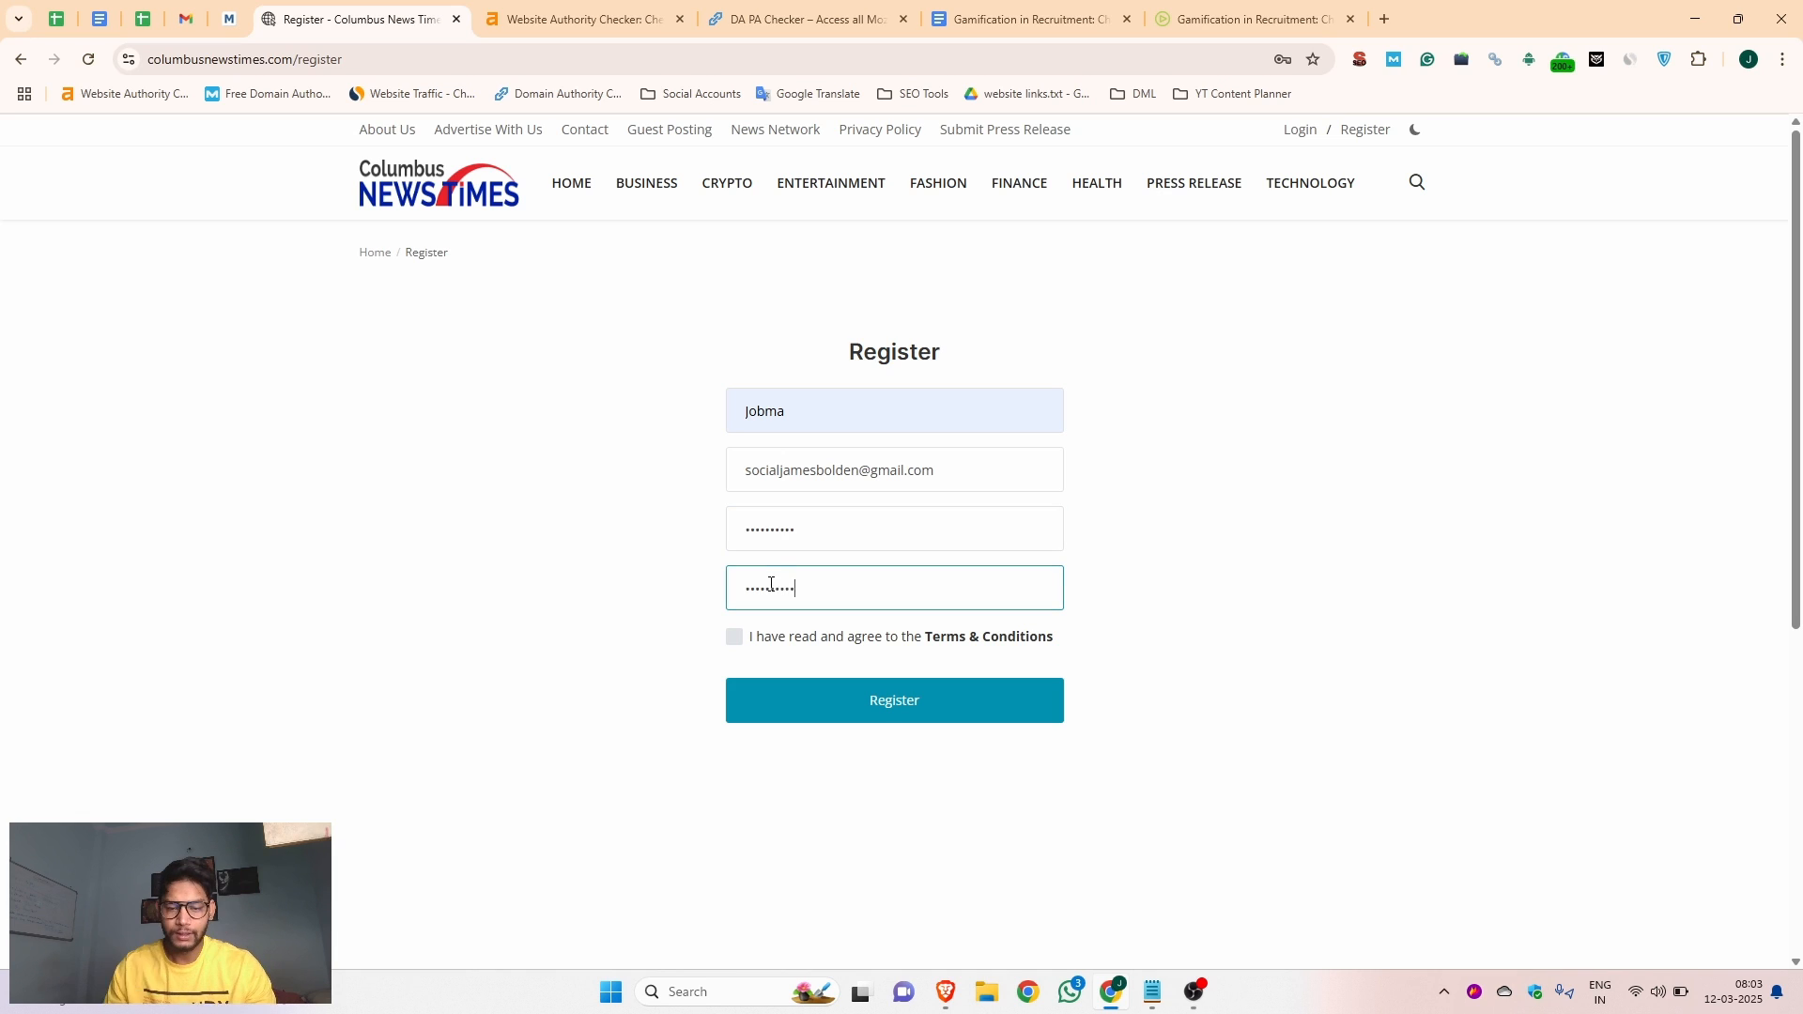
Register the account with the Terms & Conditions accepted and save its login in the browser
{"action": "left_click", "coordinate": [736, 638]}
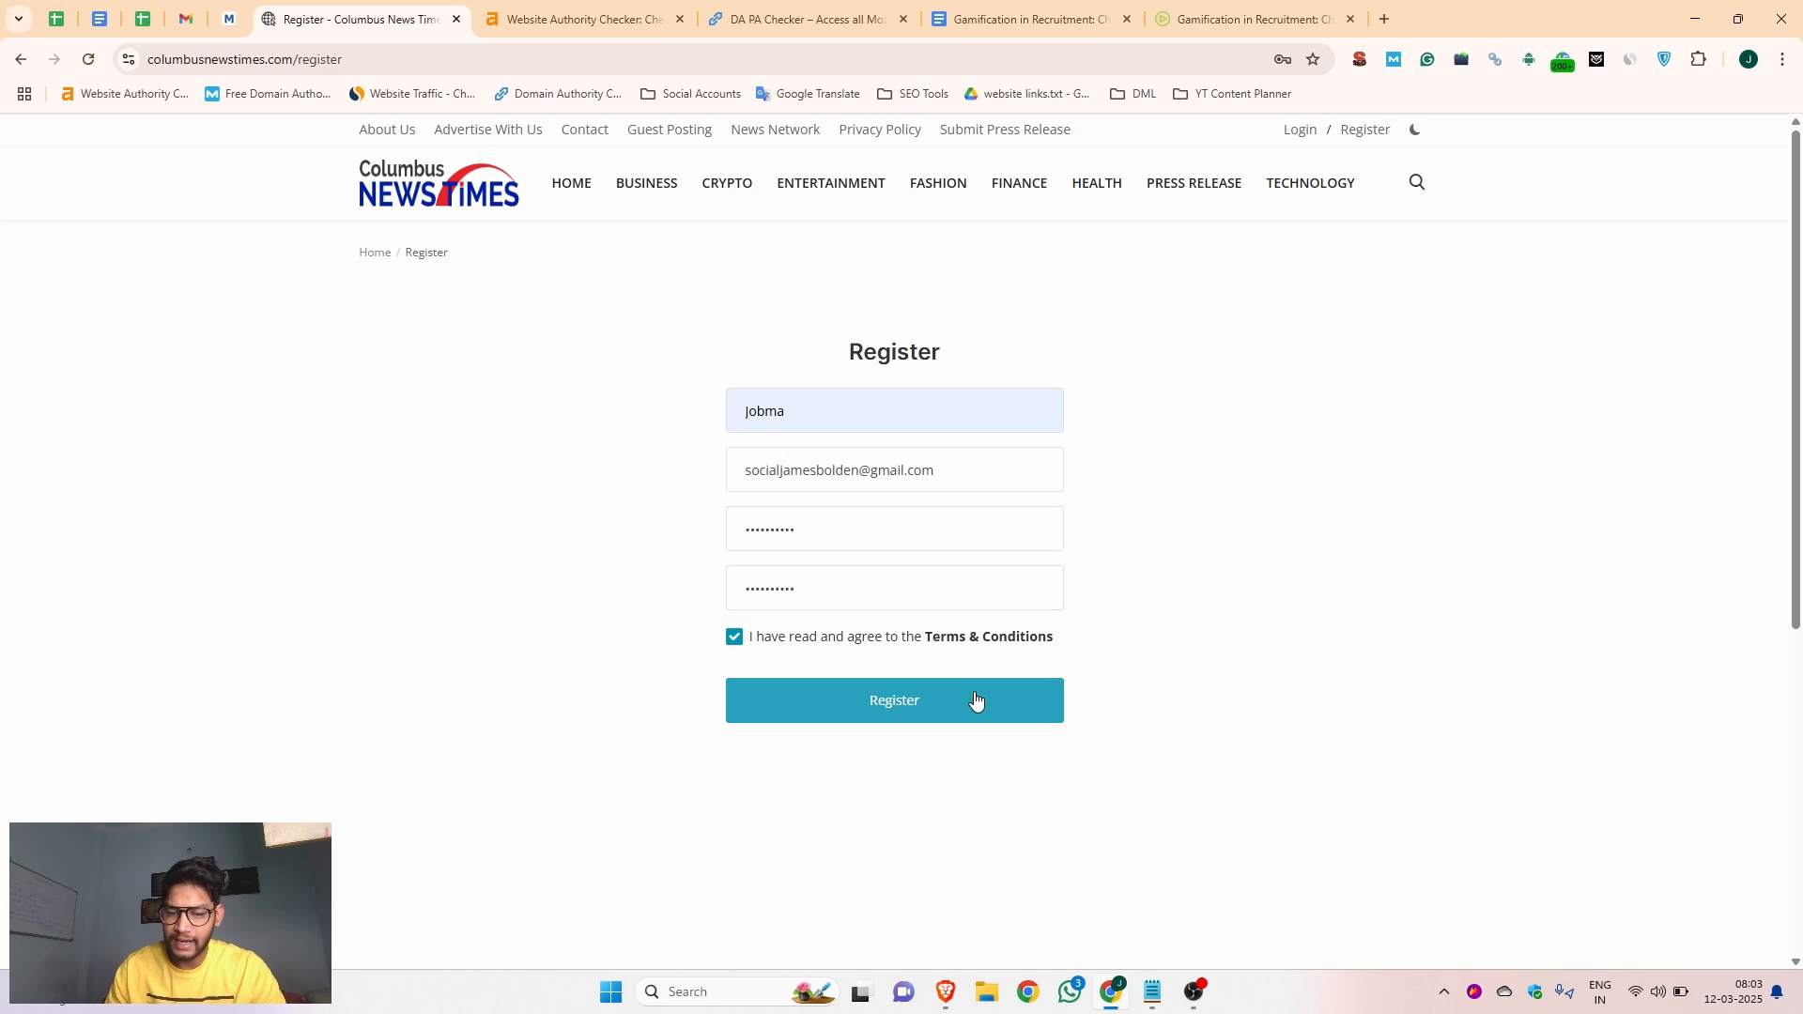
{"action": "left_click", "coordinate": [901, 701]}
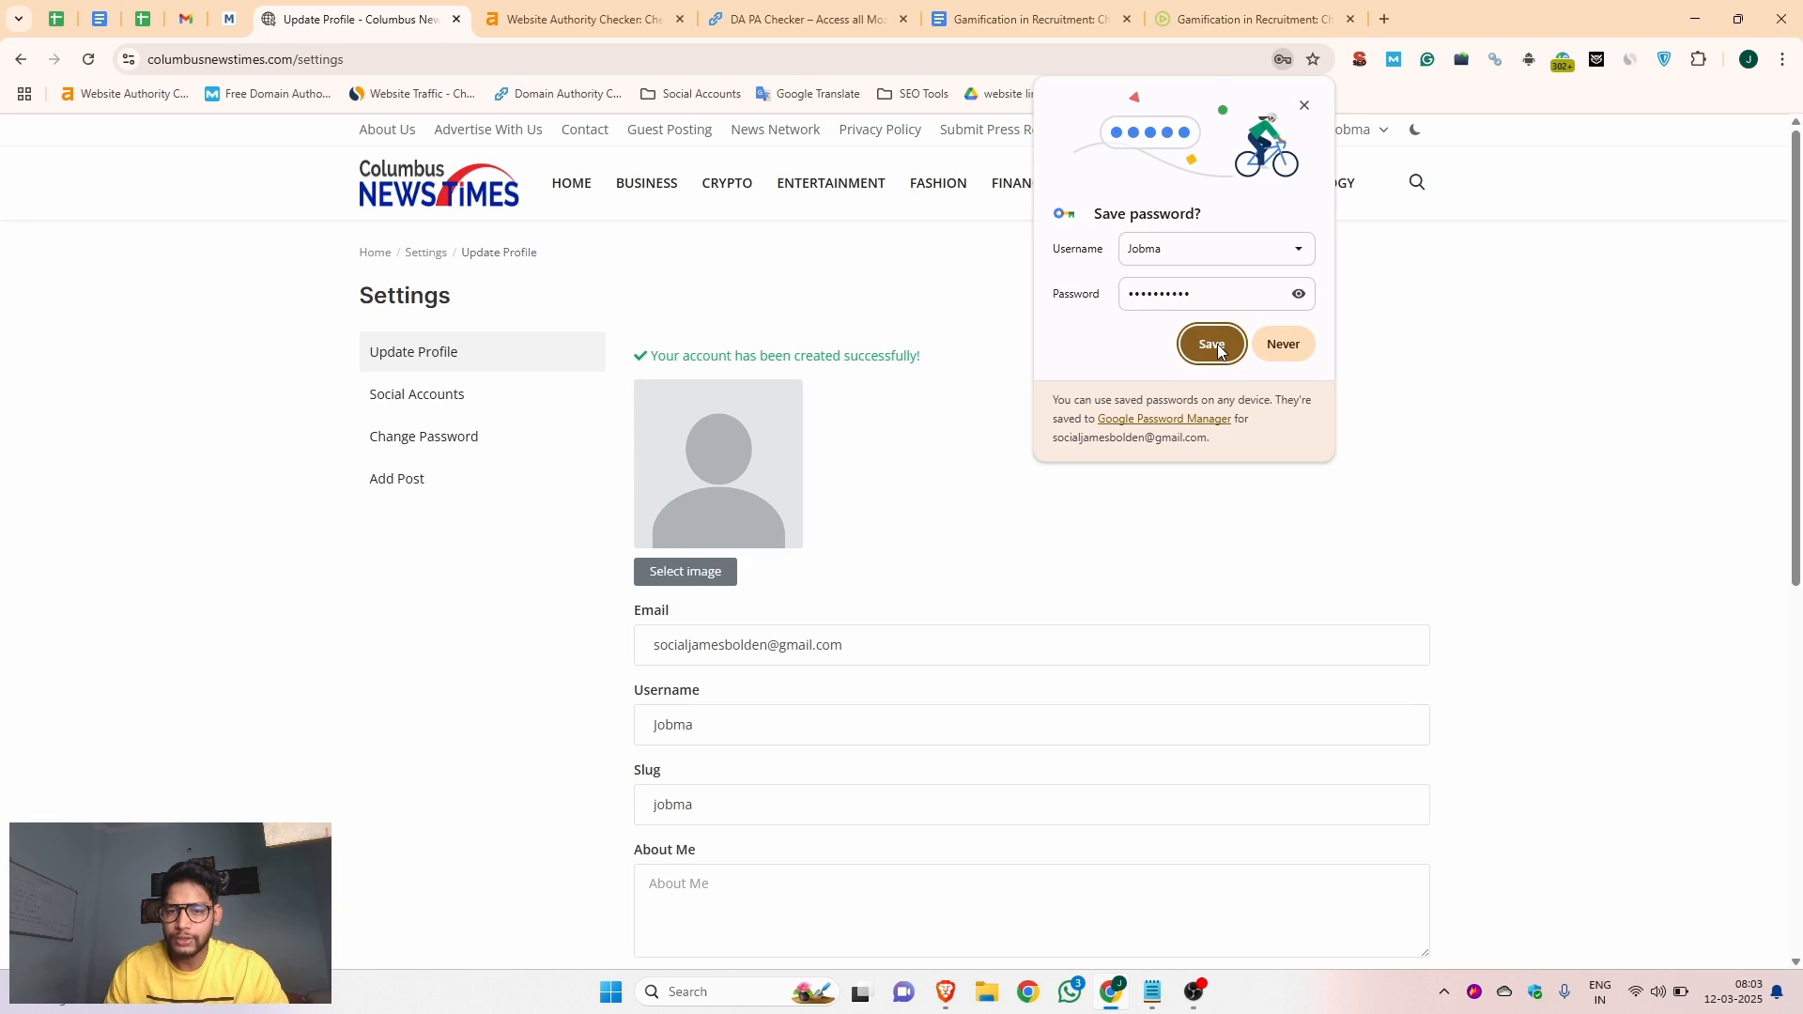
{"action": "left_click", "coordinate": [1218, 346]}
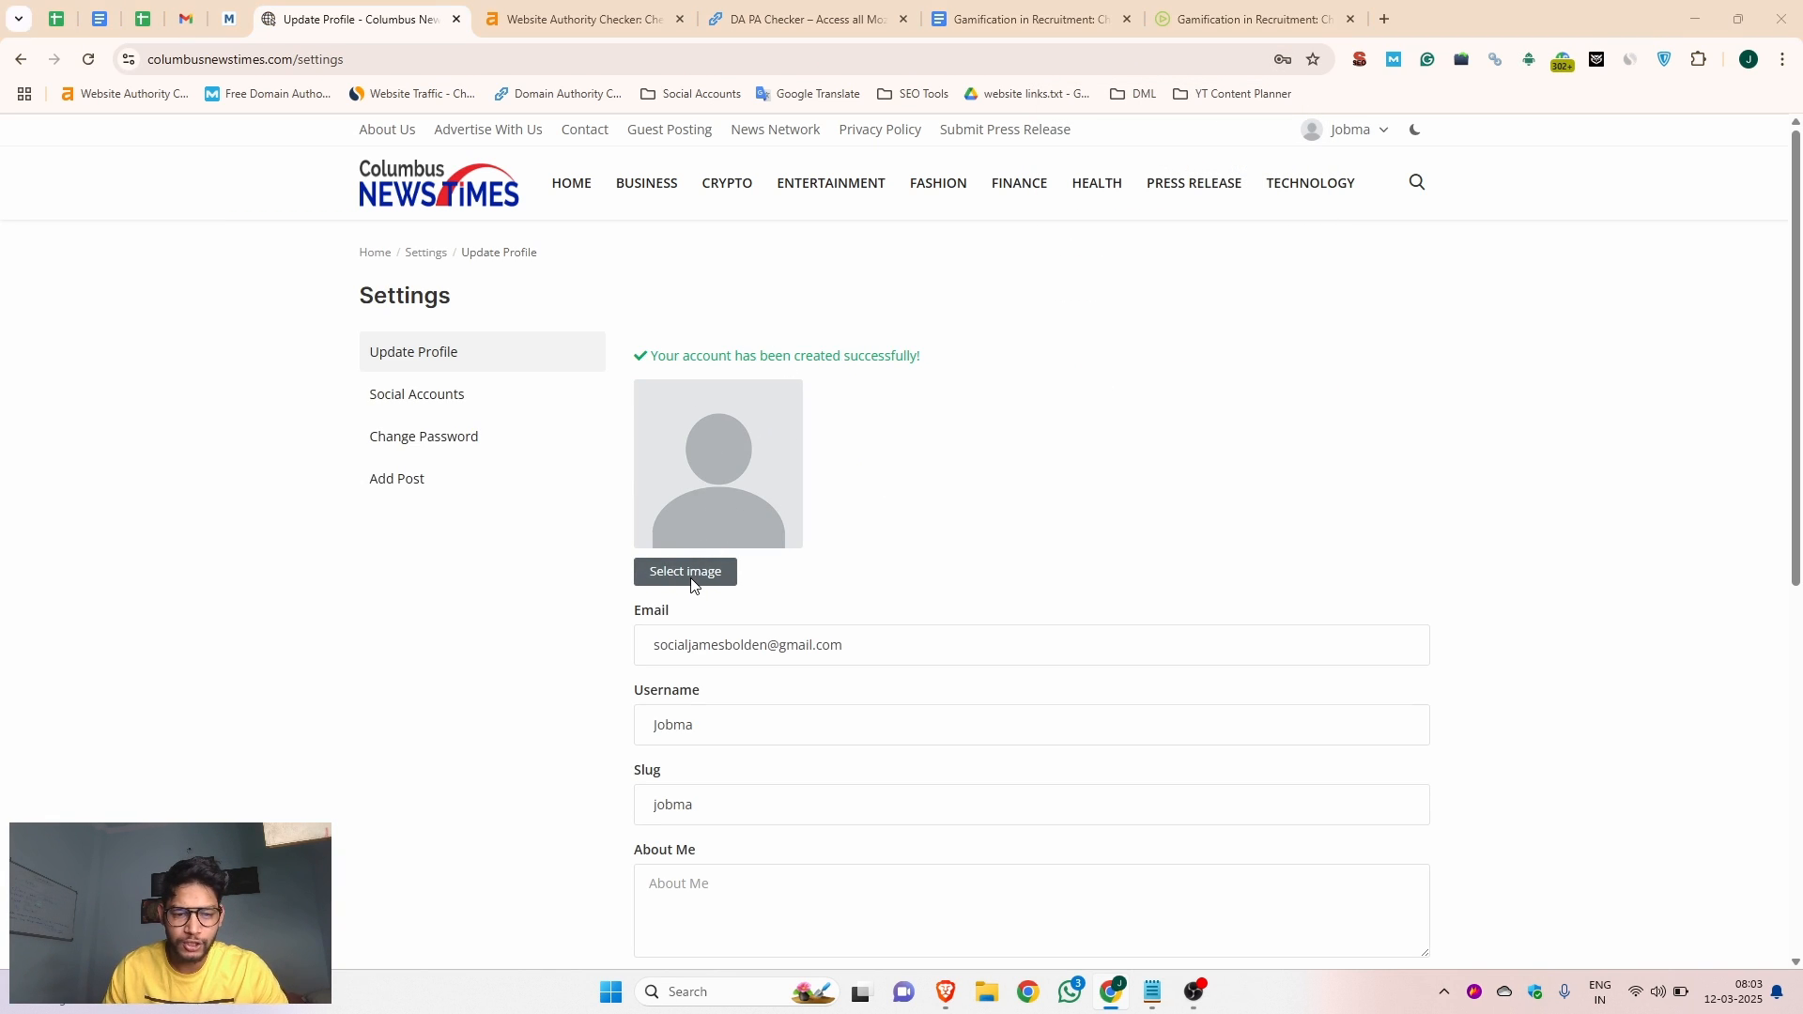
Update the profile with the image jobma icon green.png and the Jobma company description as About Me
{"action": "left_click", "coordinate": [695, 584]}
{"action": "scroll", "coordinate": [993, 442], "scroll_direction": "down", "scroll_amount": 4}
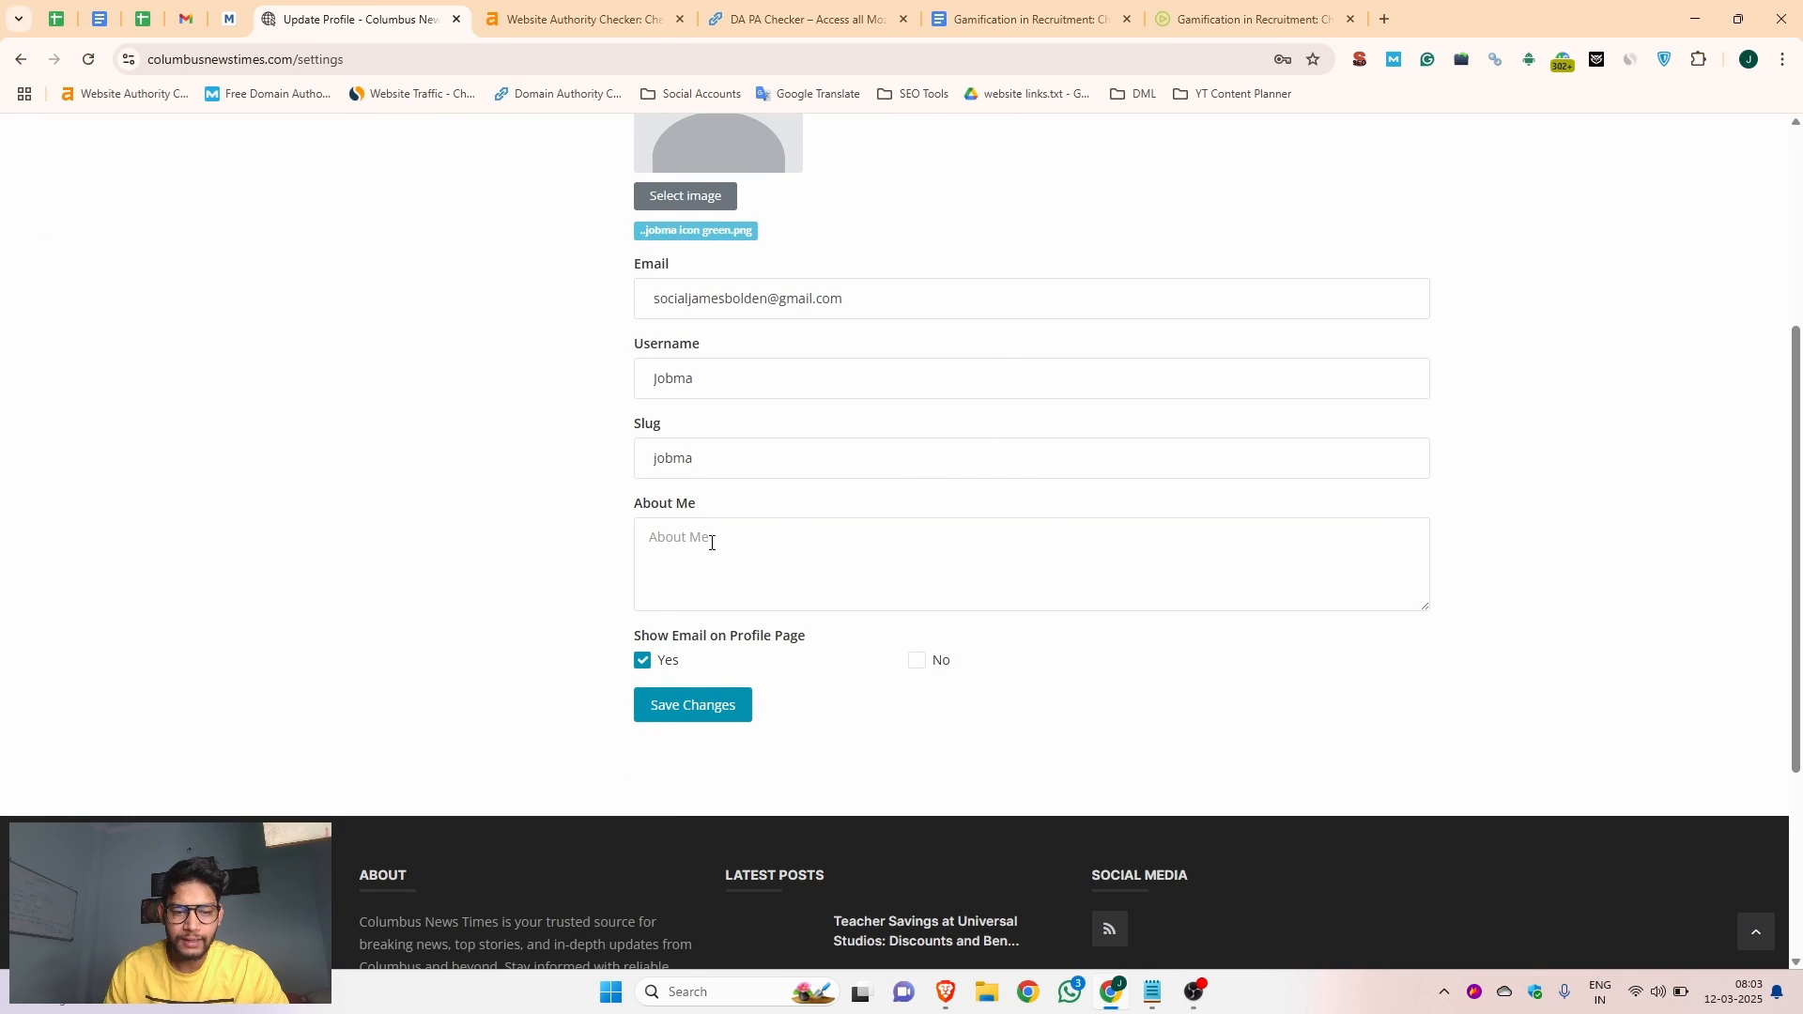
{"action": "left_click", "coordinate": [711, 543]}
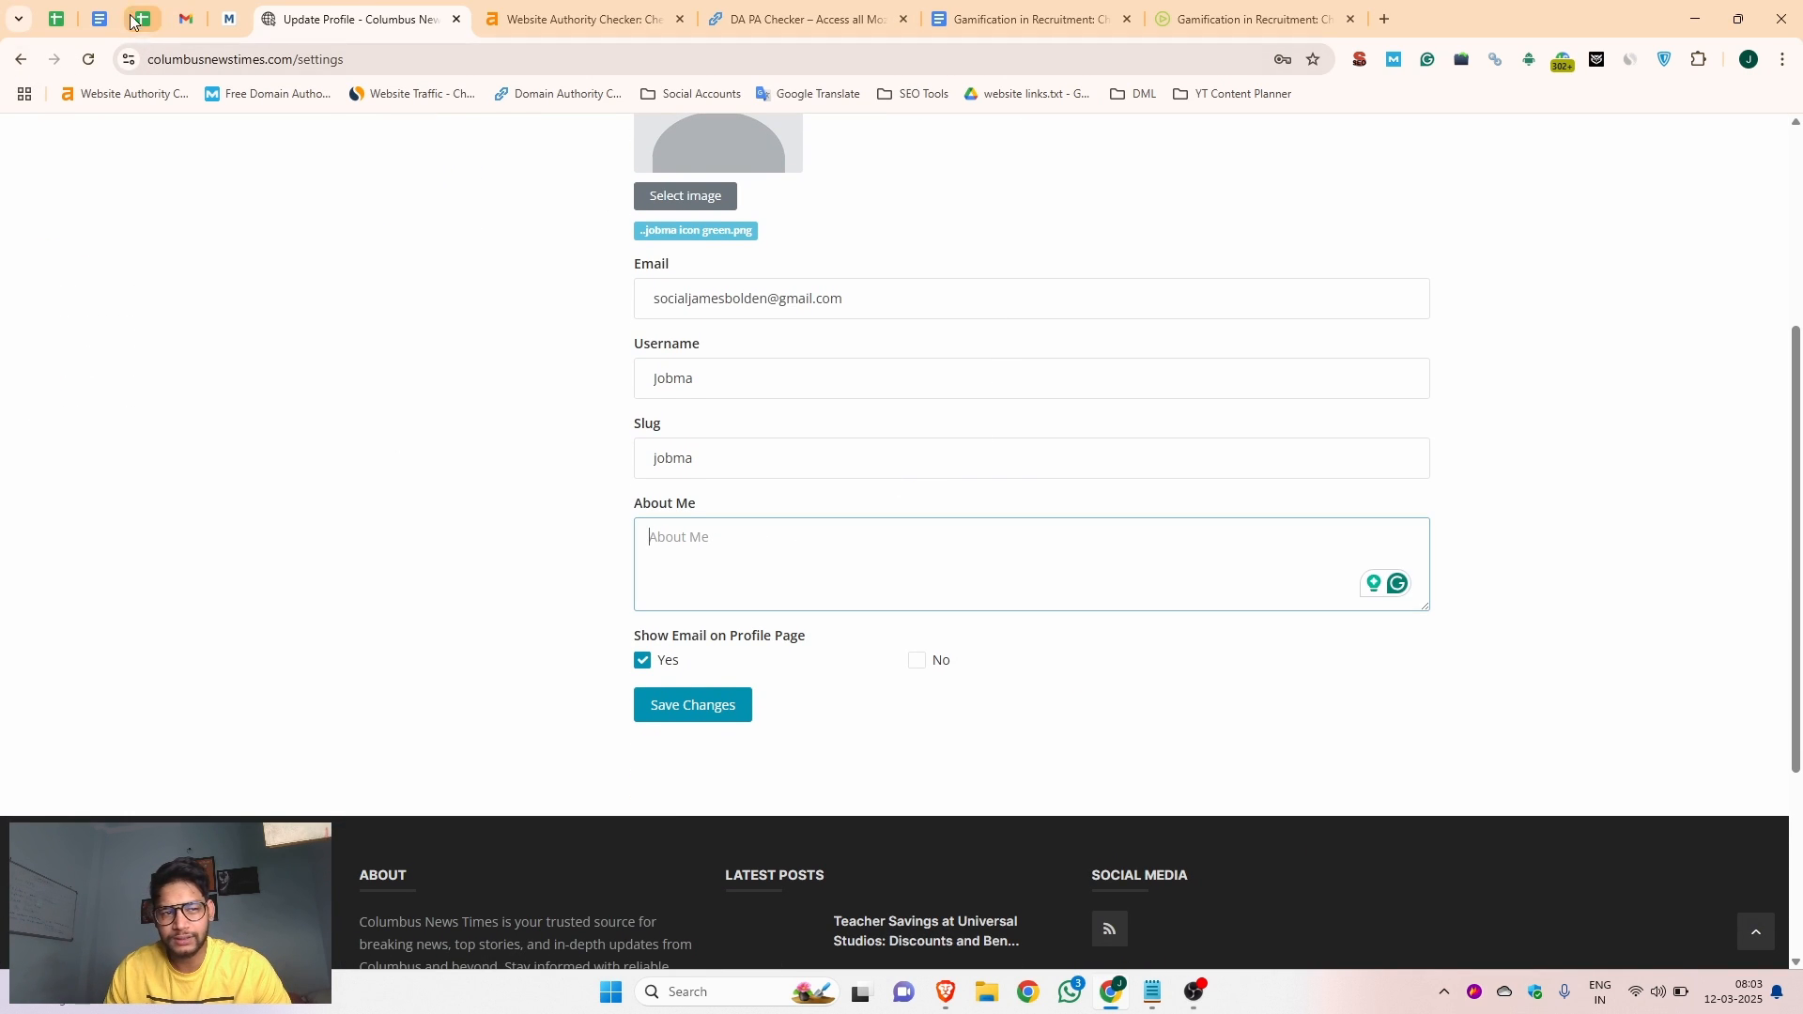
{"action": "key", "text": "ctrl+v"}
{"action": "left_click", "coordinate": [696, 707]}
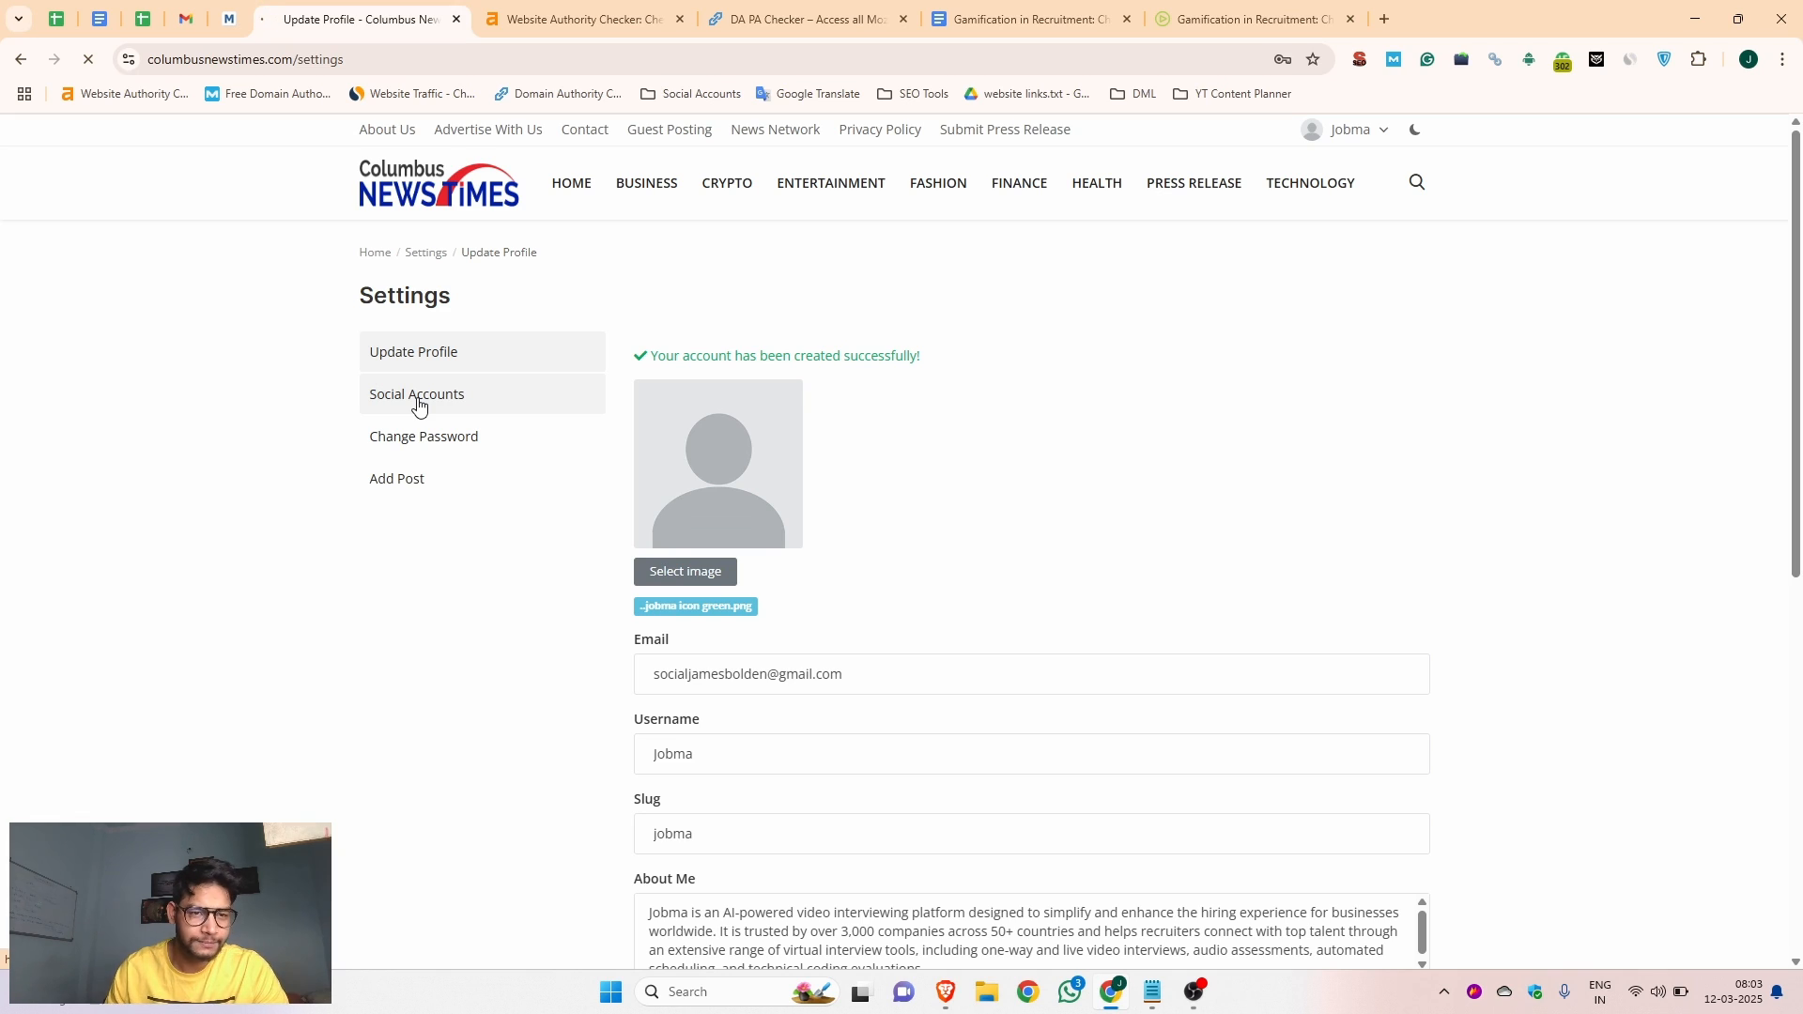
{"action": "left_click", "coordinate": [451, 393]}
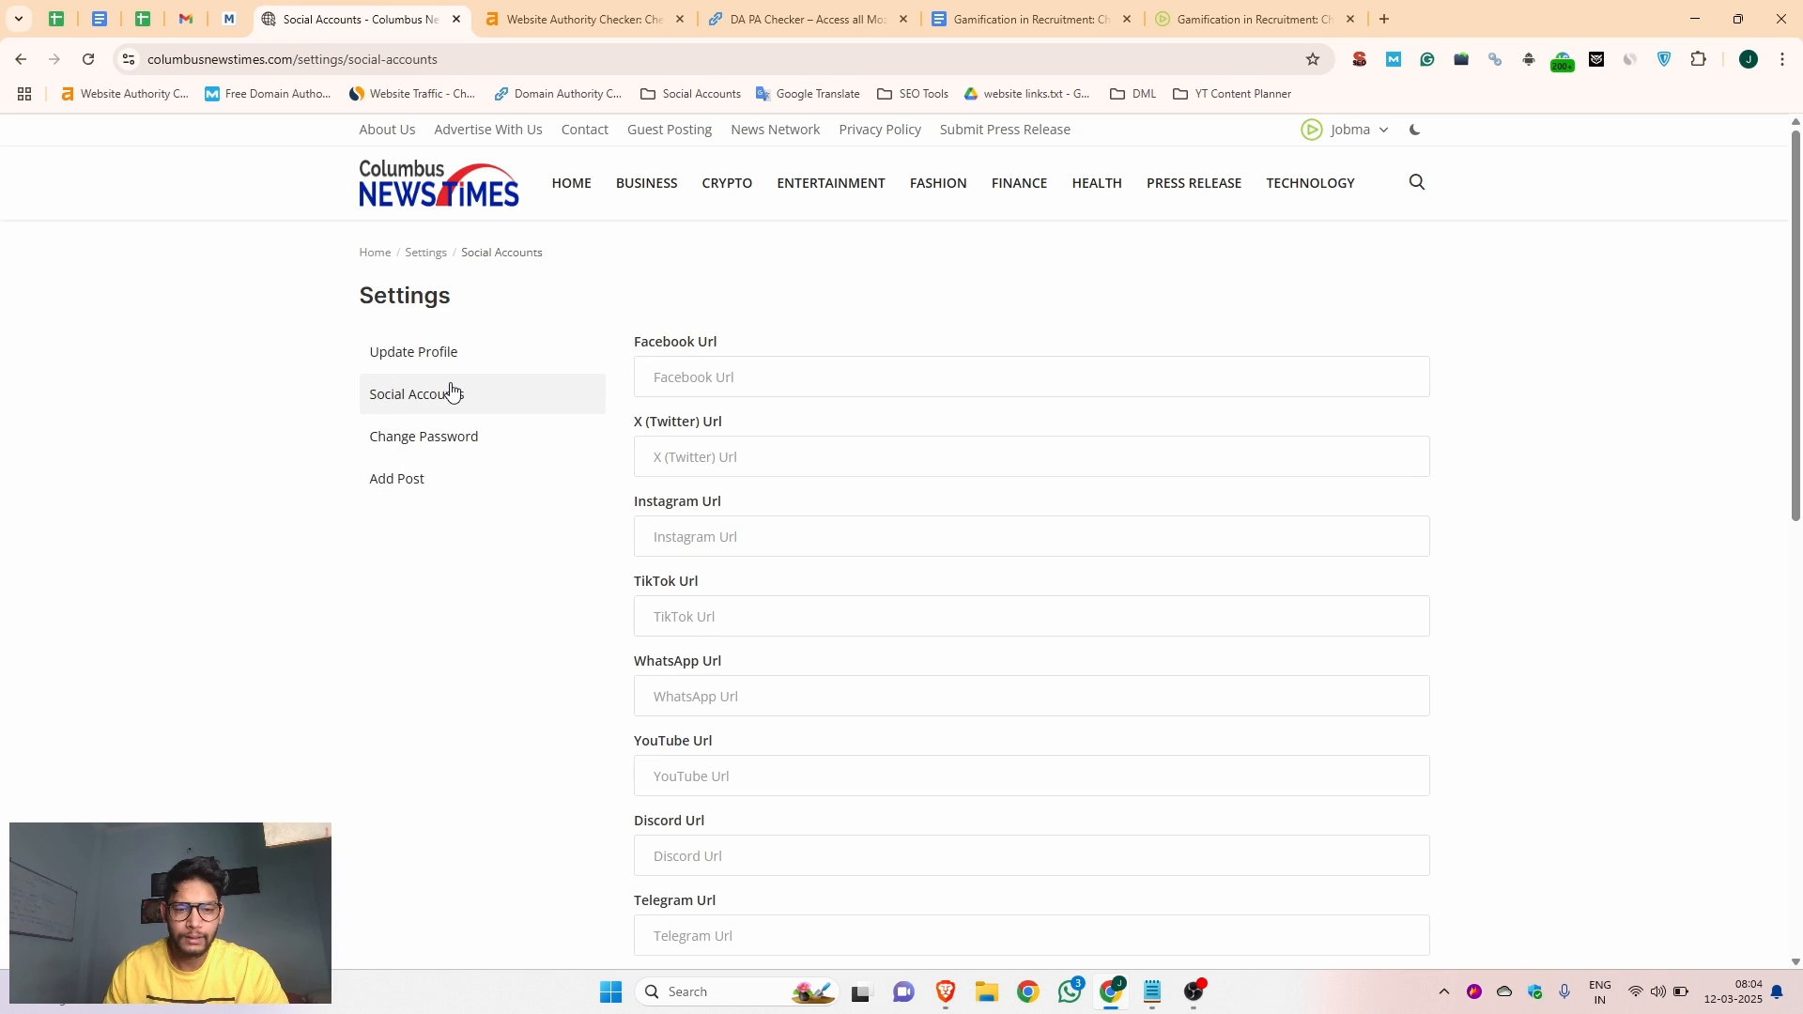
{"action": "left_click", "coordinate": [717, 373]}
{"action": "left_click", "coordinate": [806, 426]}
{"action": "left_click", "coordinate": [693, 456]}
{"action": "left_click", "coordinate": [828, 510]}
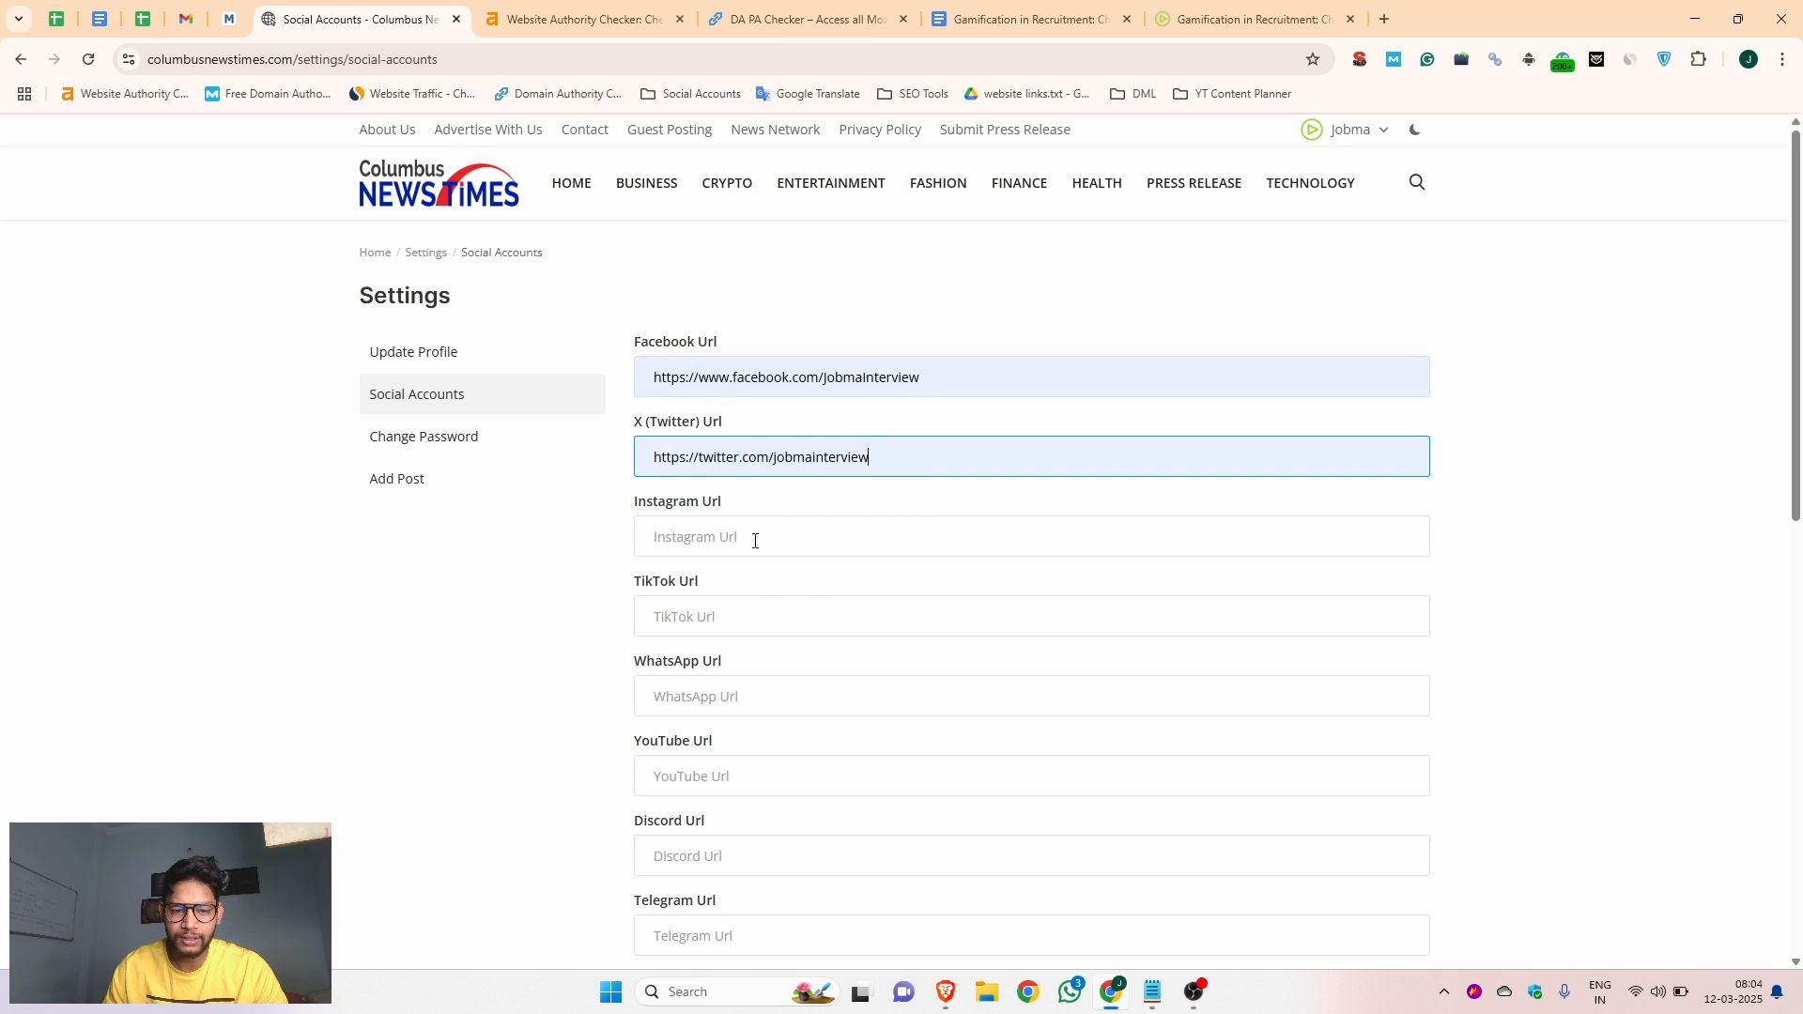
{"action": "left_click", "coordinate": [752, 536]}
{"action": "left_click", "coordinate": [804, 588]}
{"action": "left_click", "coordinate": [723, 620]}
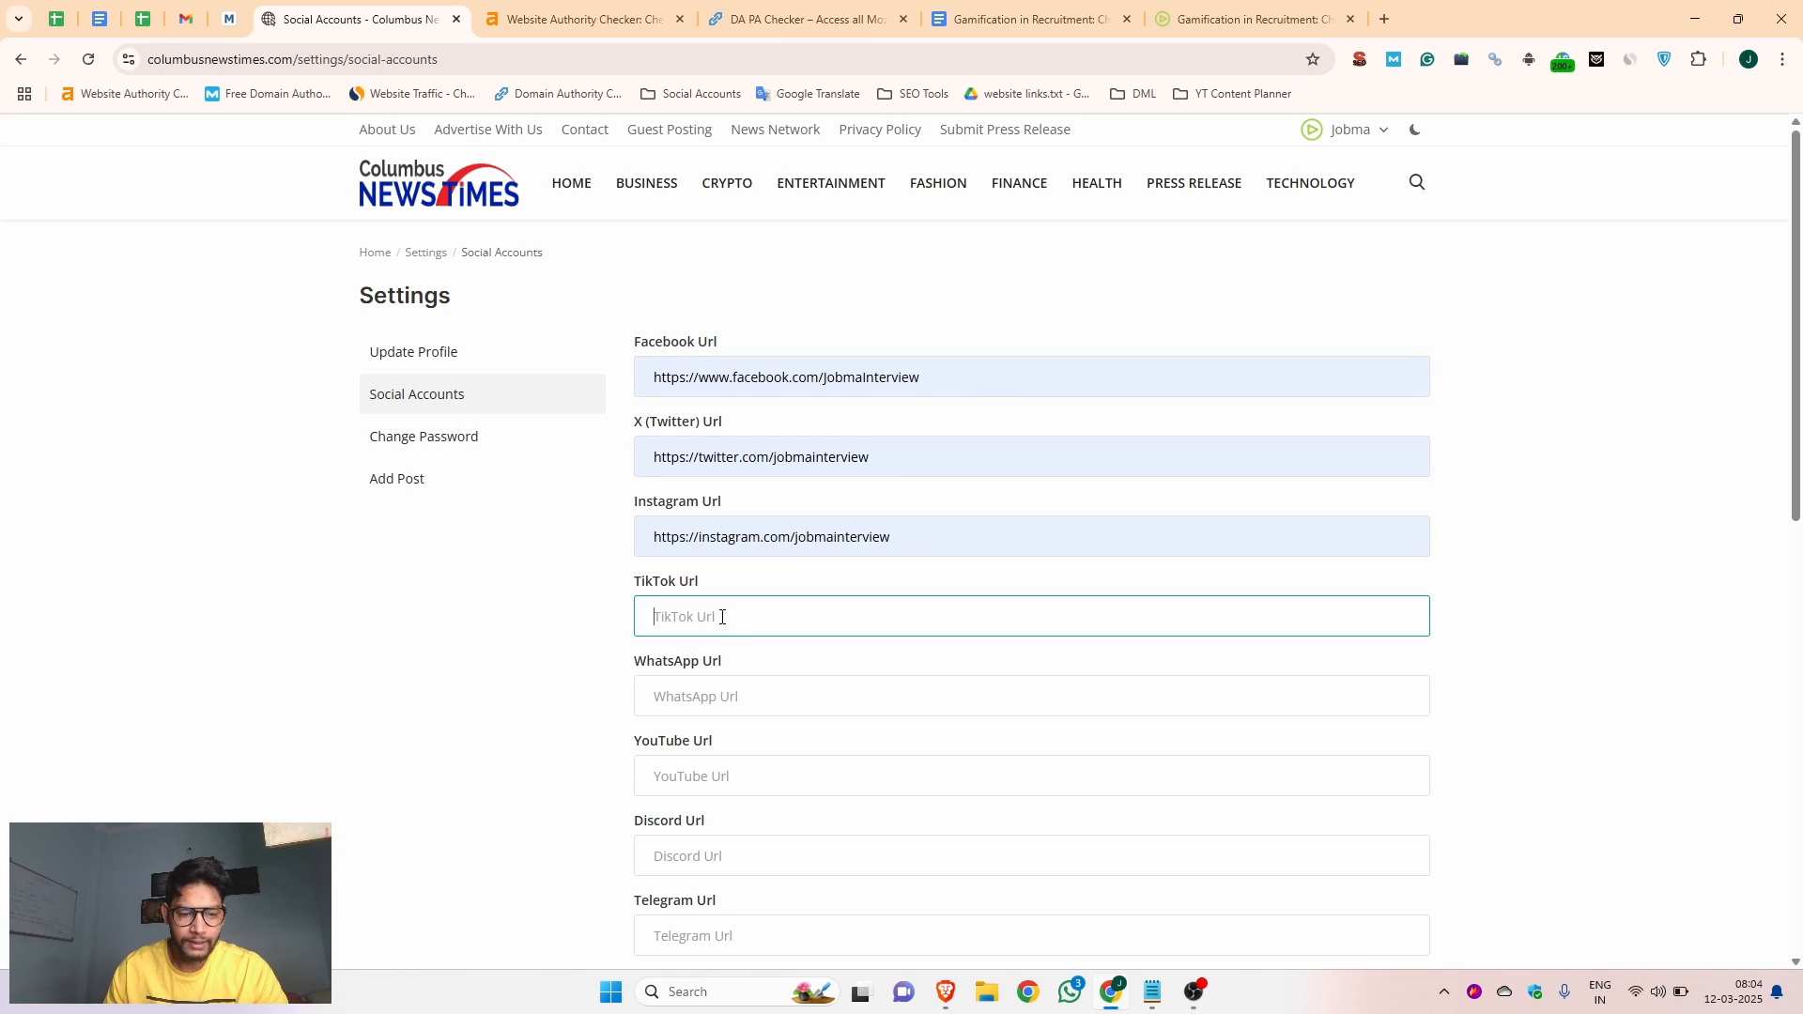
{"action": "scroll", "coordinate": [768, 616], "scroll_direction": "down", "scroll_amount": 3}
{"action": "left_click", "coordinate": [679, 407]}
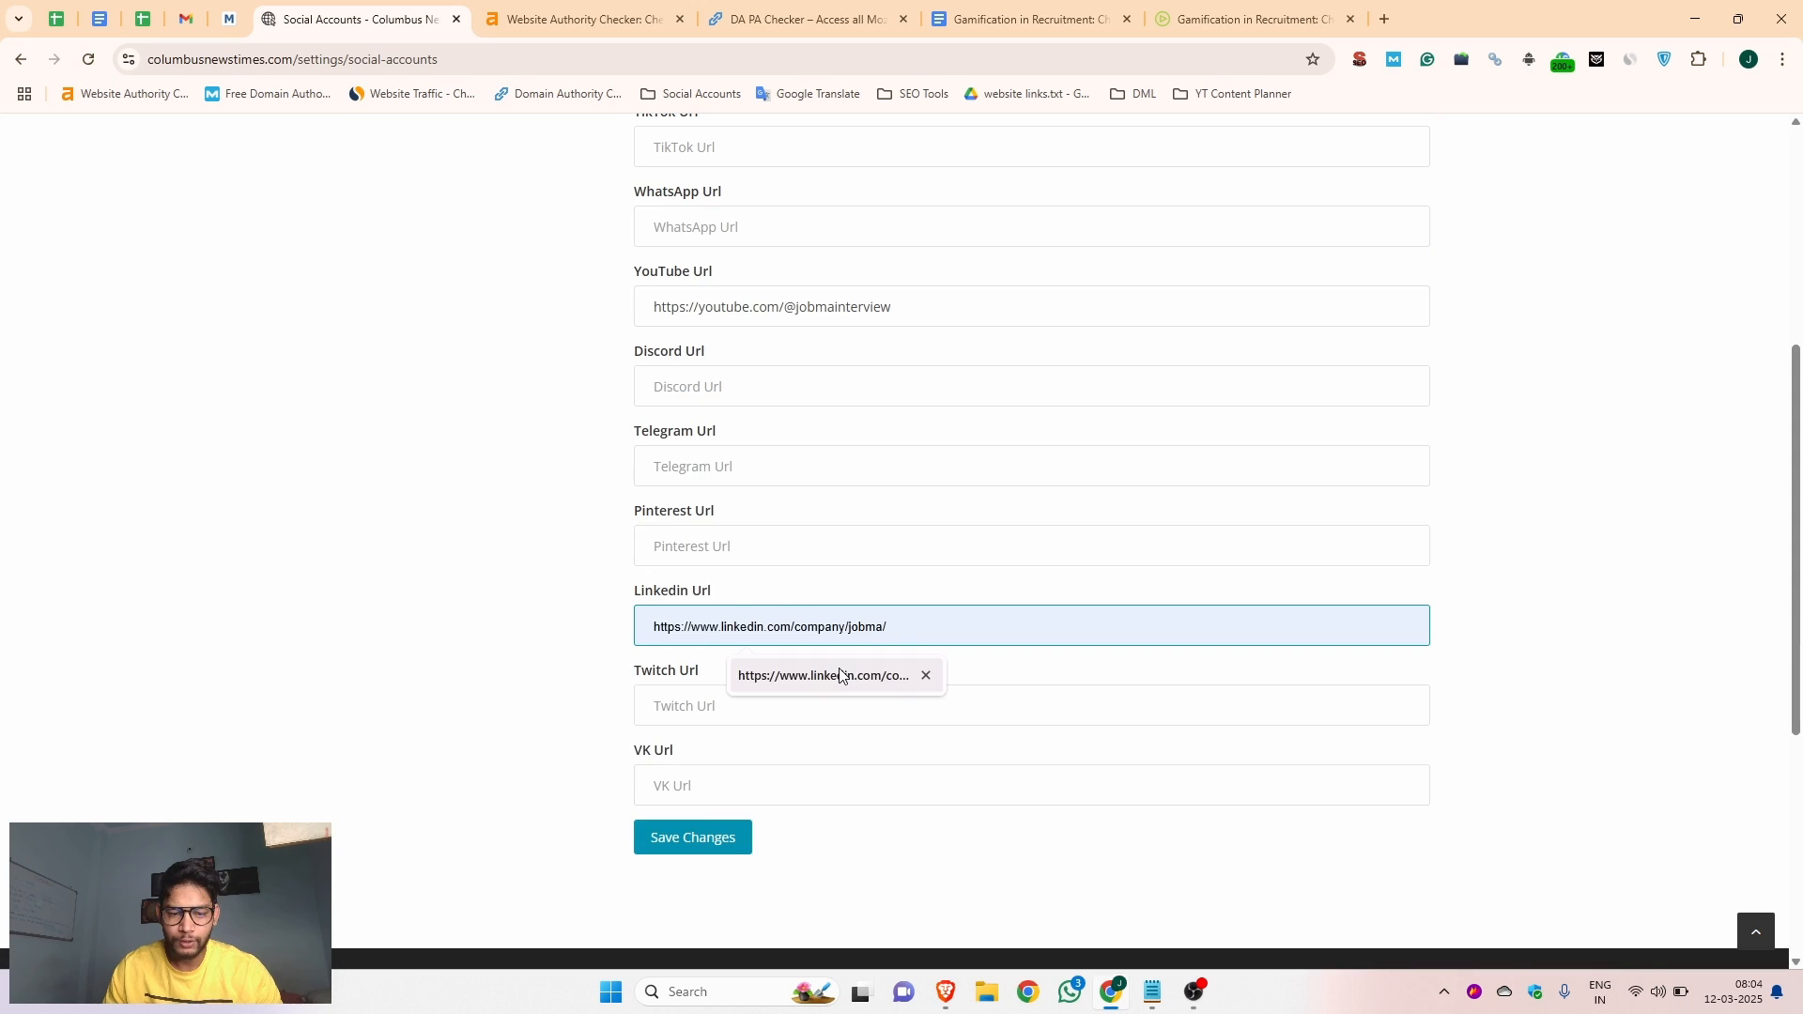
{"action": "left_click", "coordinate": [838, 674]}
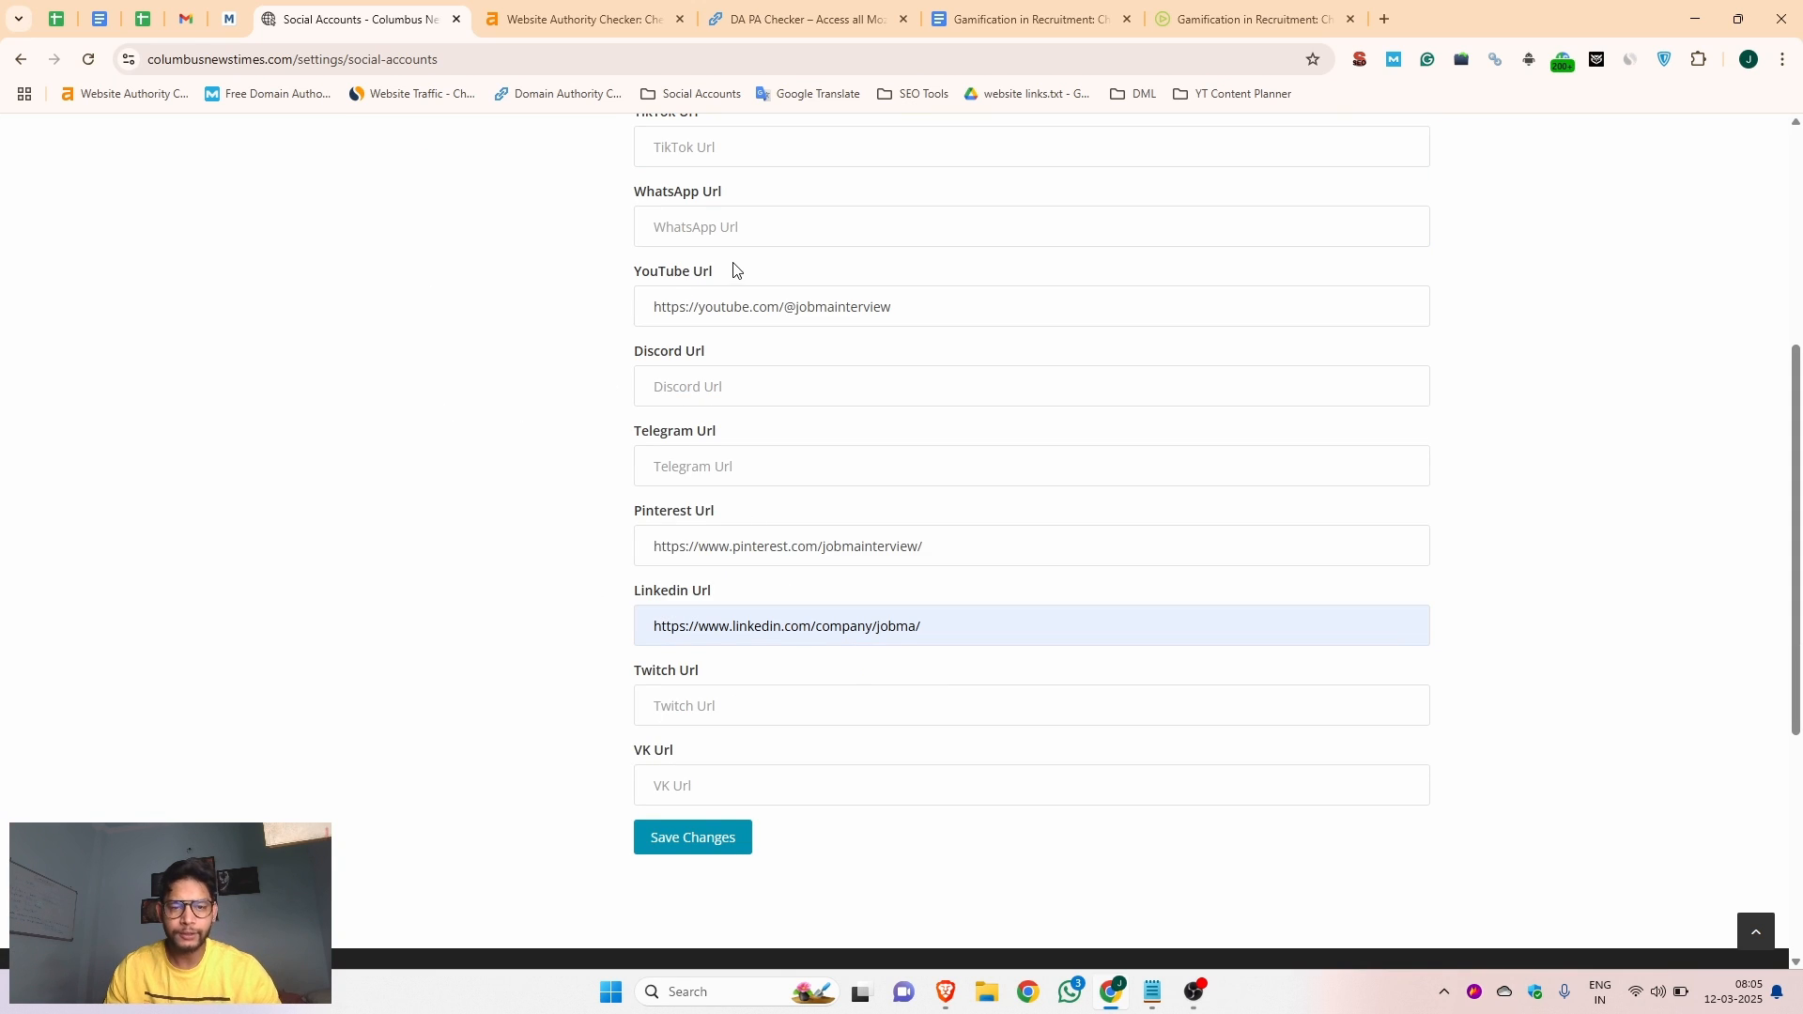
{"action": "scroll", "coordinate": [734, 282], "scroll_direction": "up", "scroll_amount": 5}
{"action": "scroll", "coordinate": [766, 432], "scroll_direction": "down", "scroll_amount": 5}
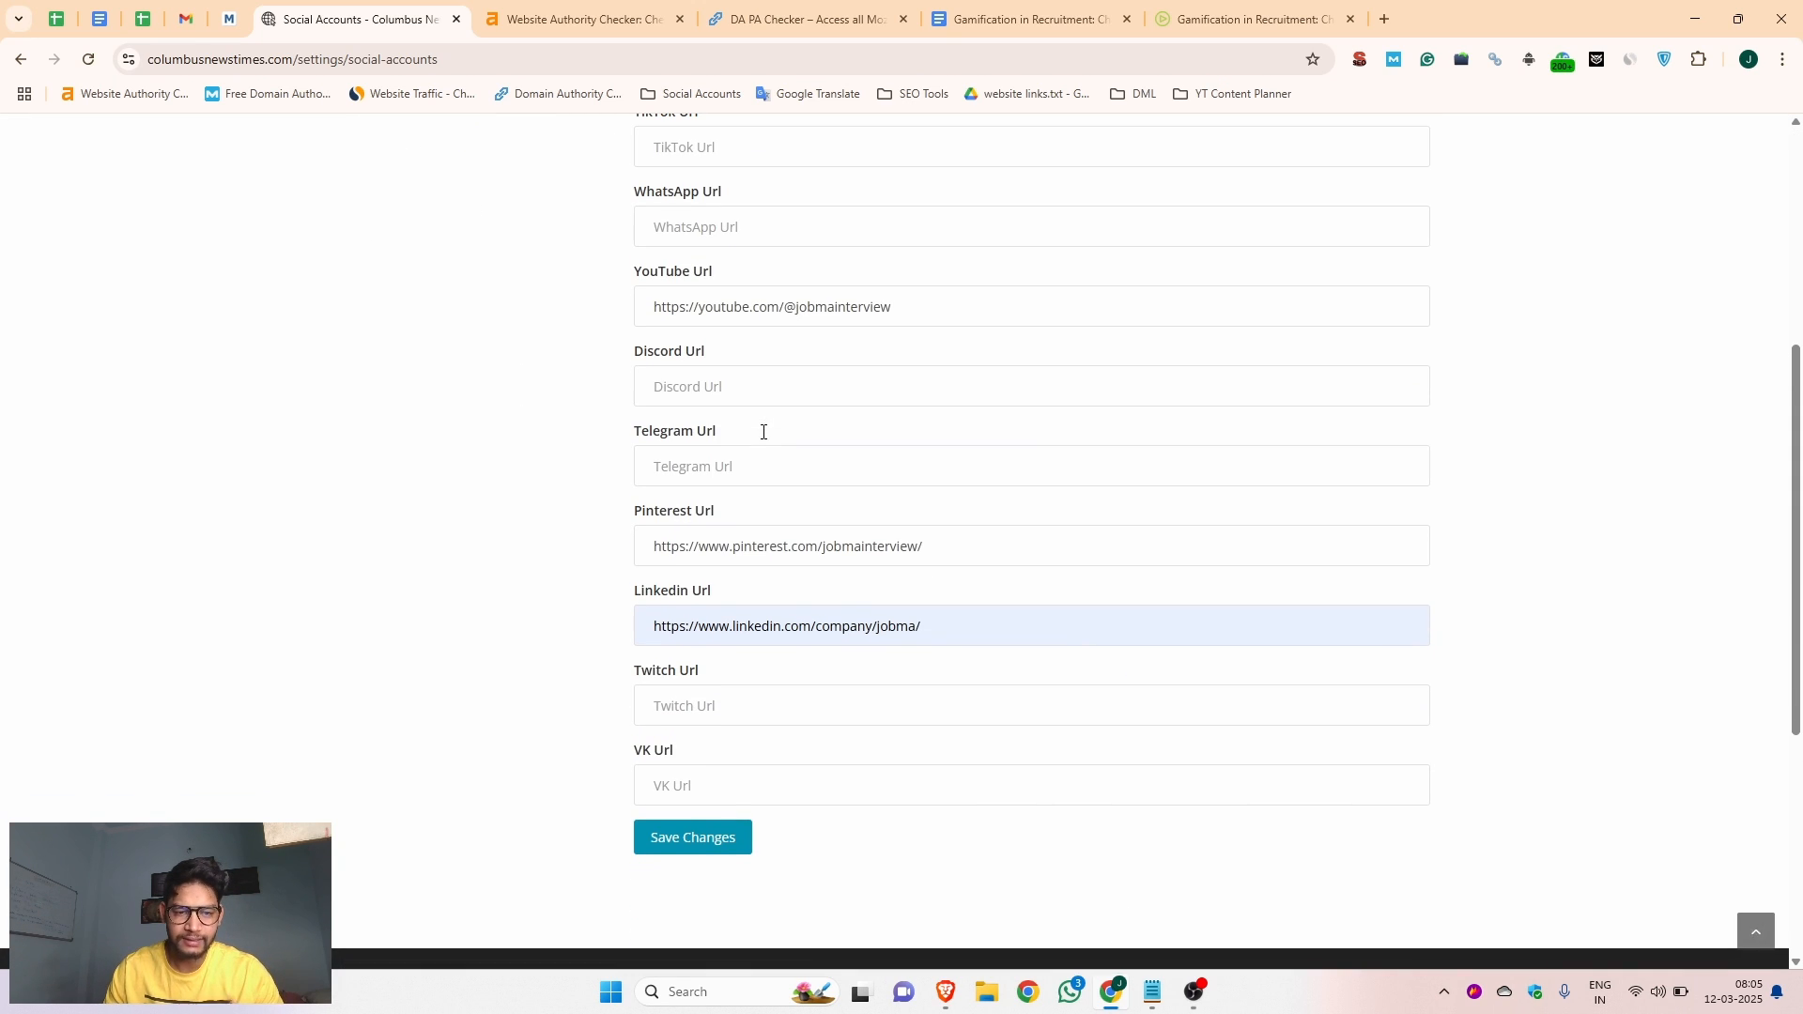
{"action": "left_click", "coordinate": [687, 836]}
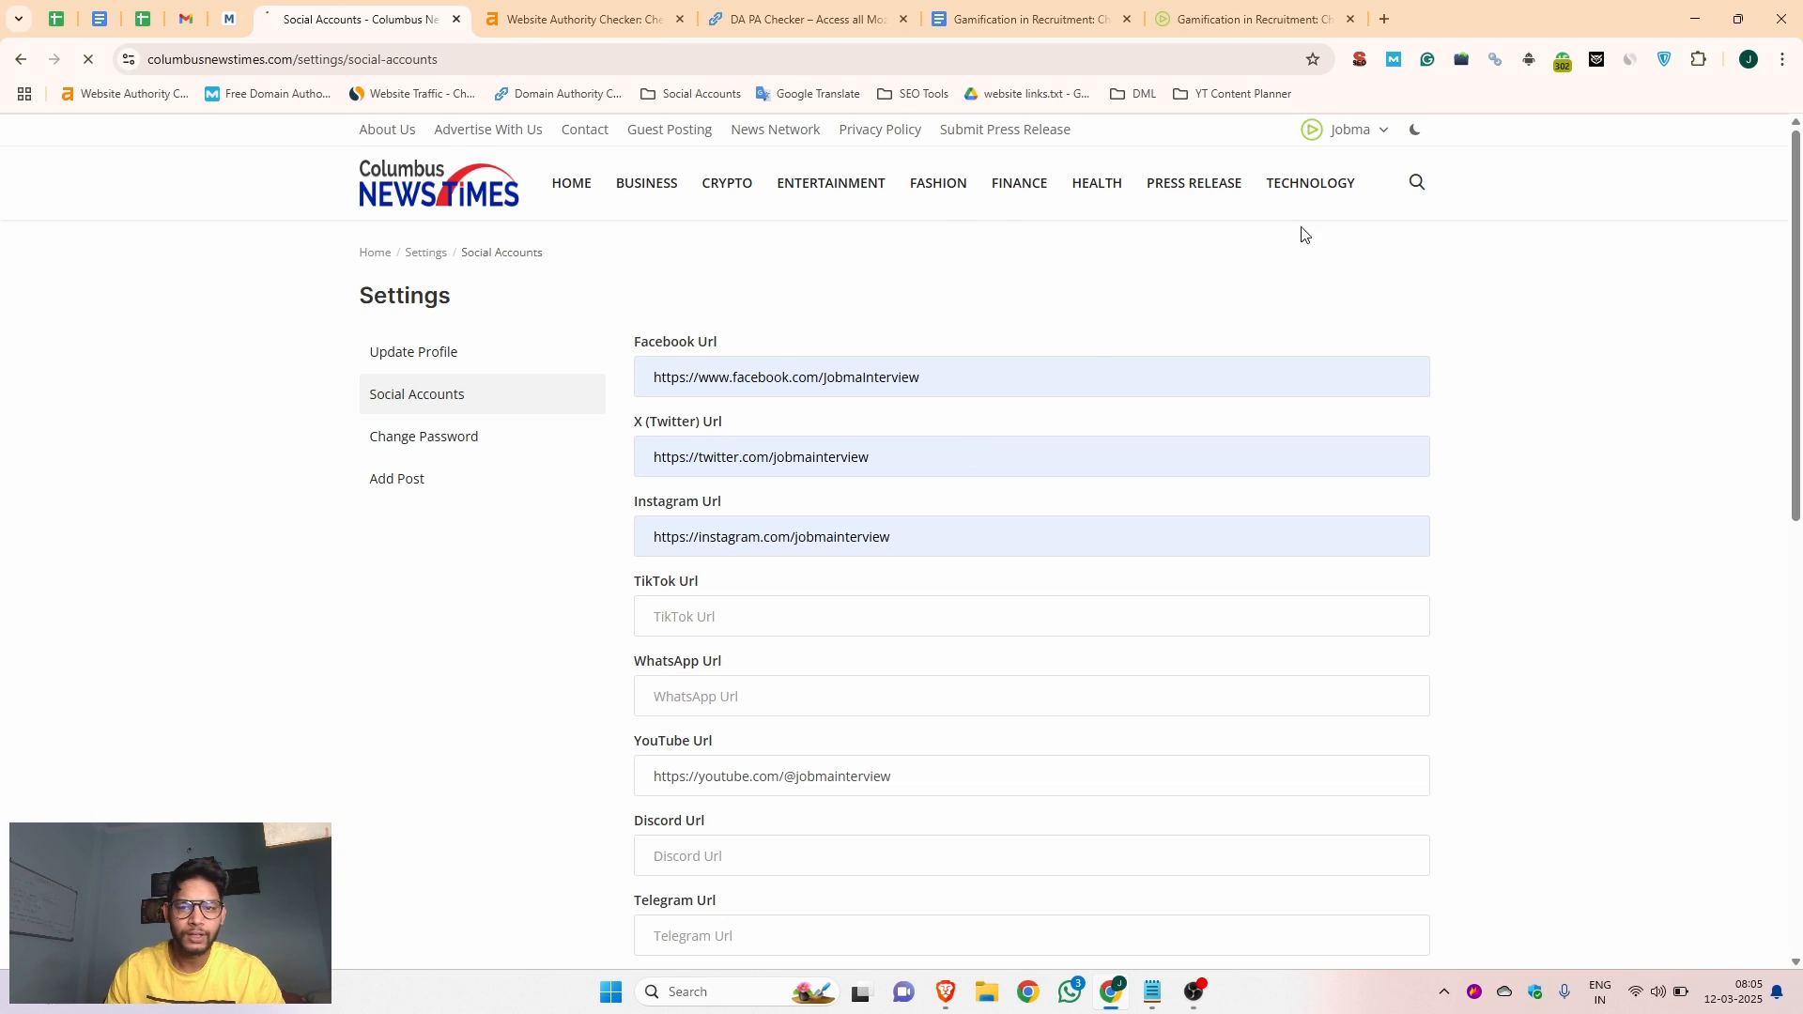
Open the form for adding a new post in the site's admin panel
{"action": "left_click", "coordinate": [1373, 130]}
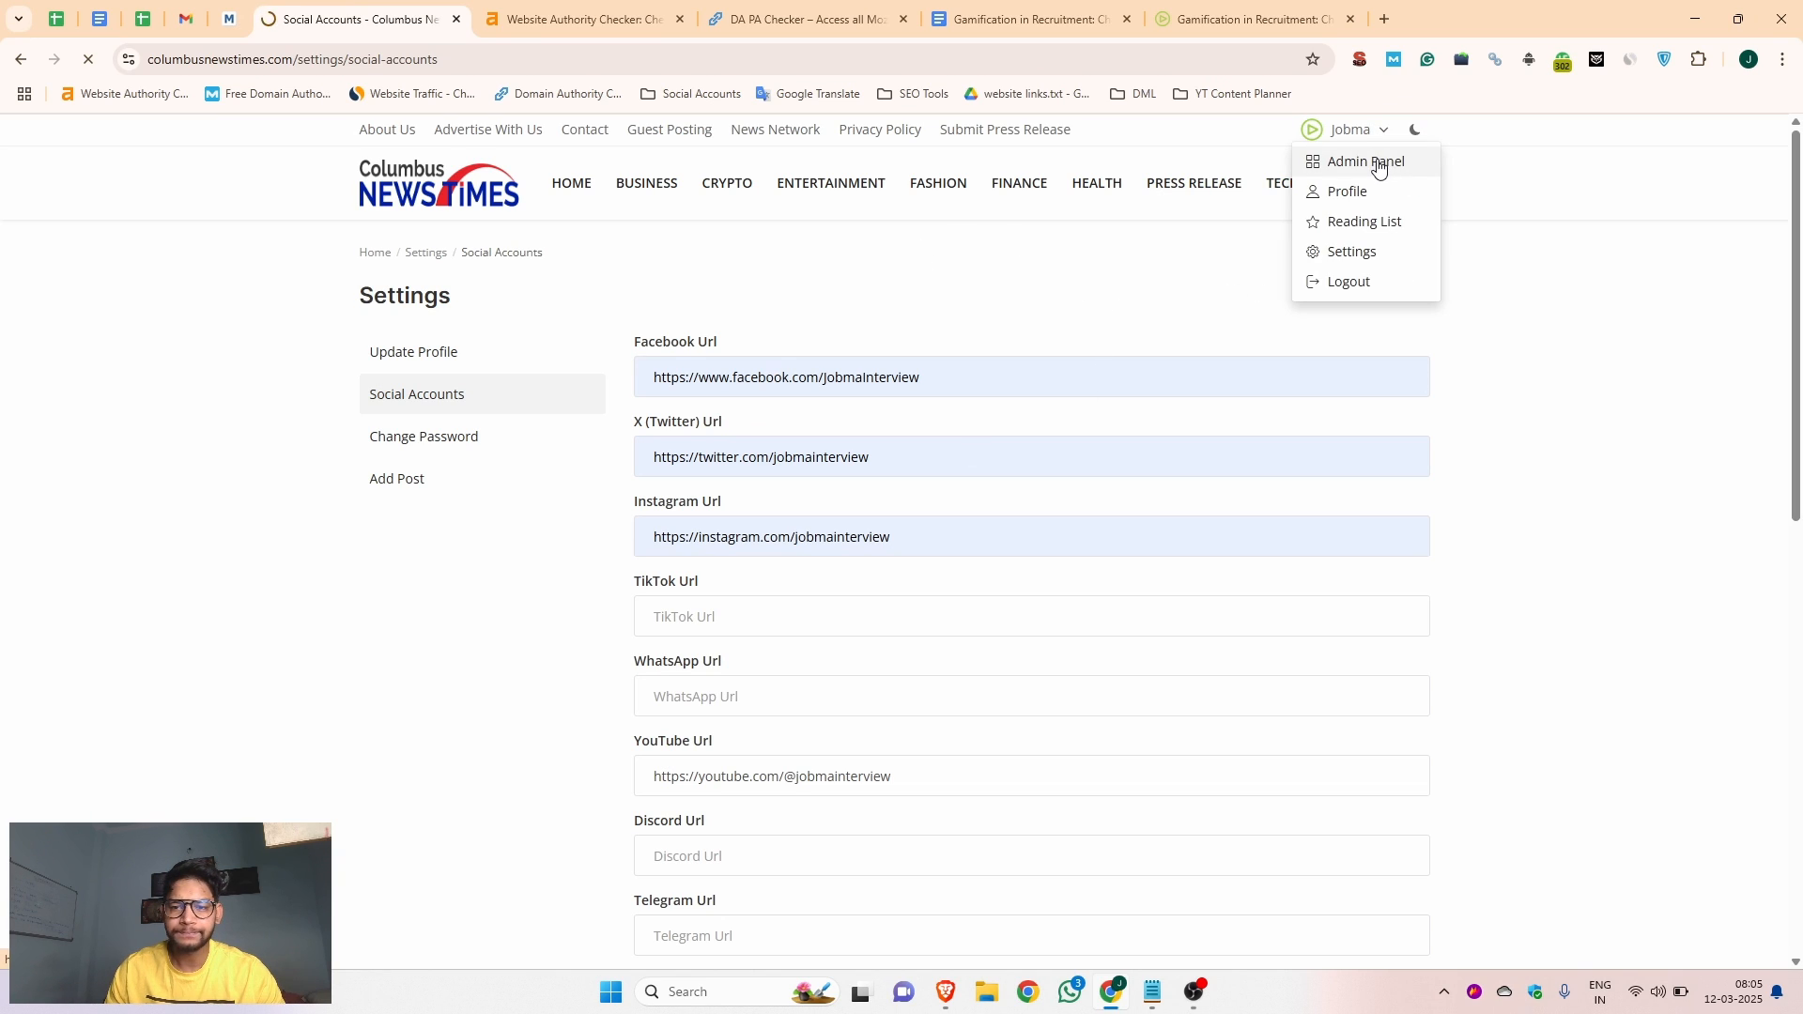
{"action": "left_click", "coordinate": [1365, 132]}
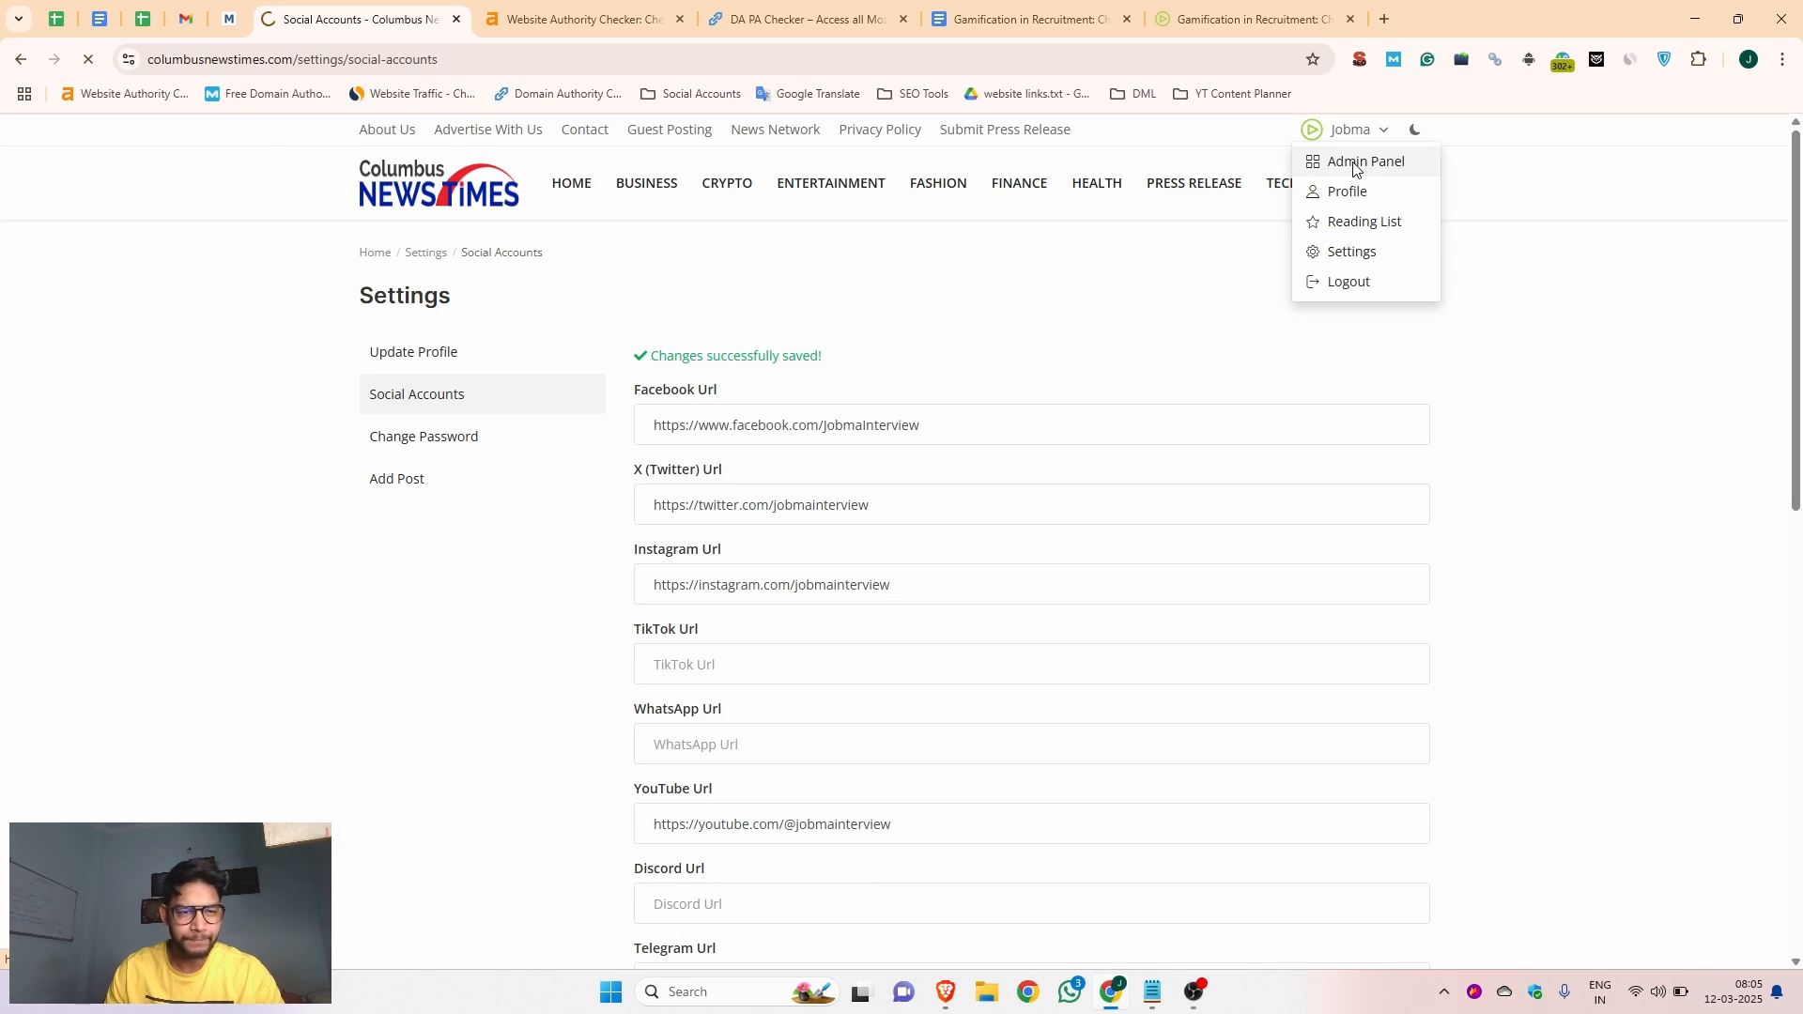
{"action": "left_click", "coordinate": [76, 374]}
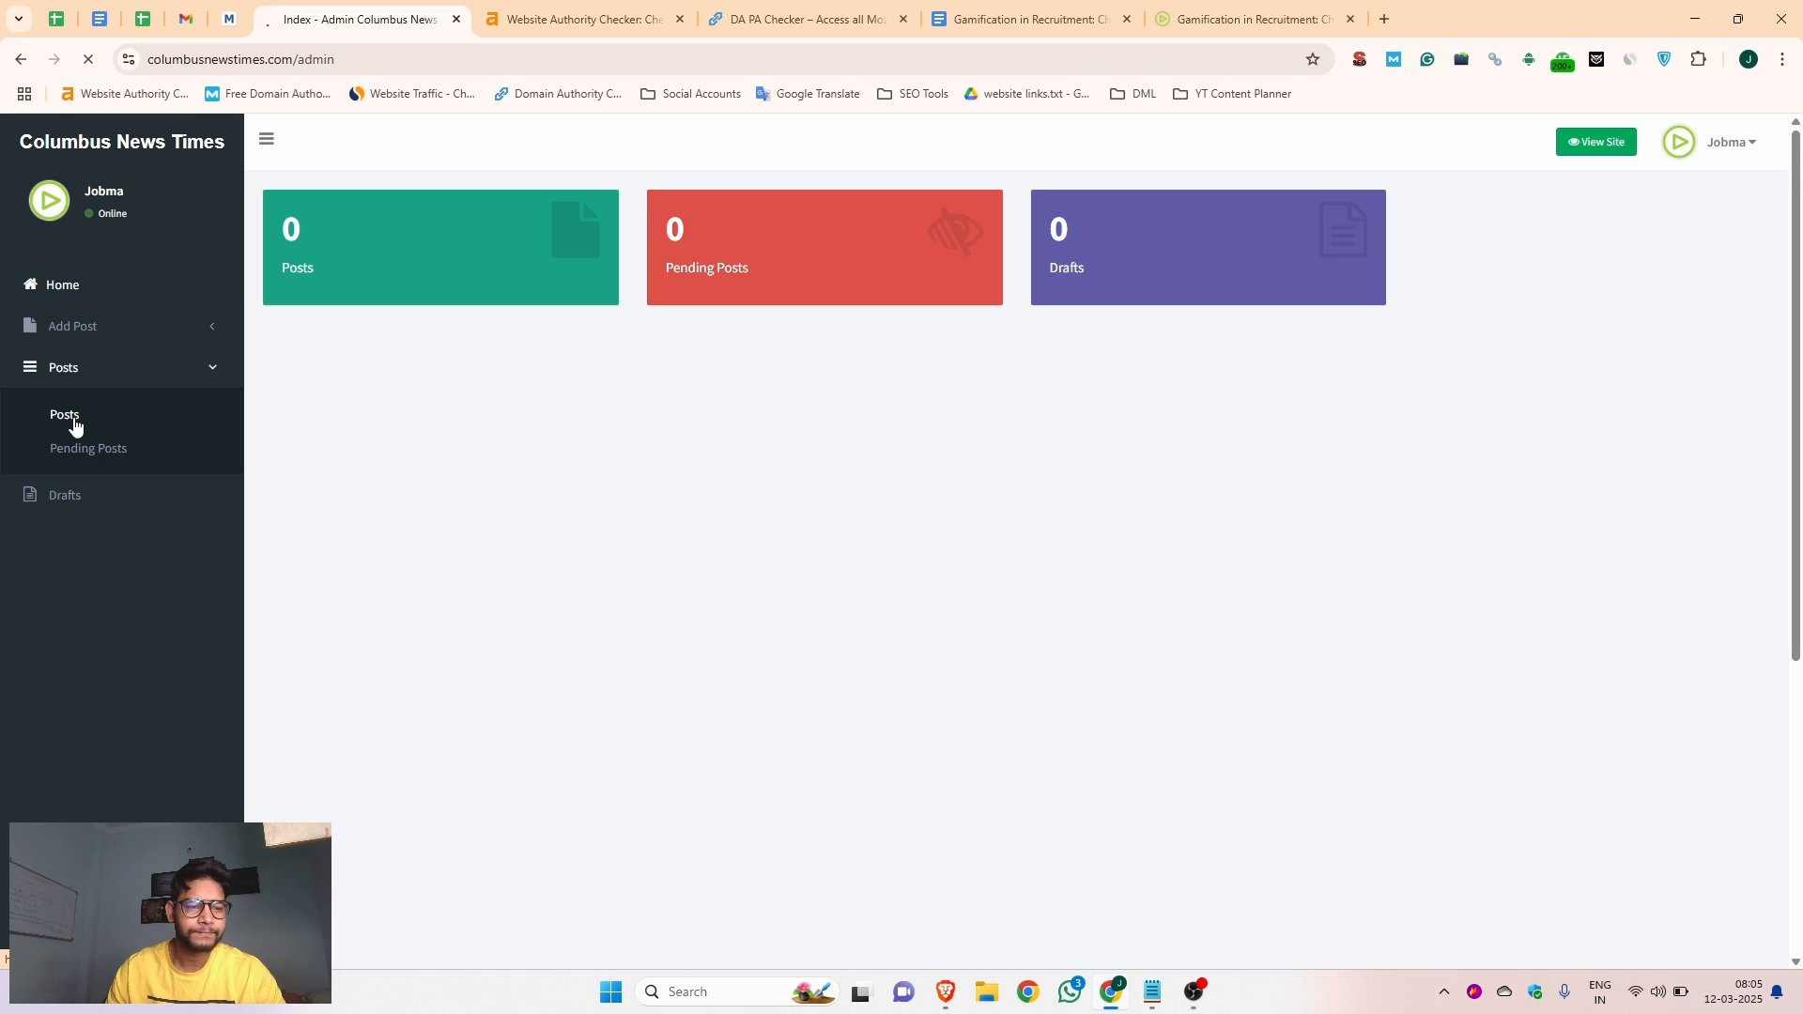
{"action": "left_click", "coordinate": [84, 329]}
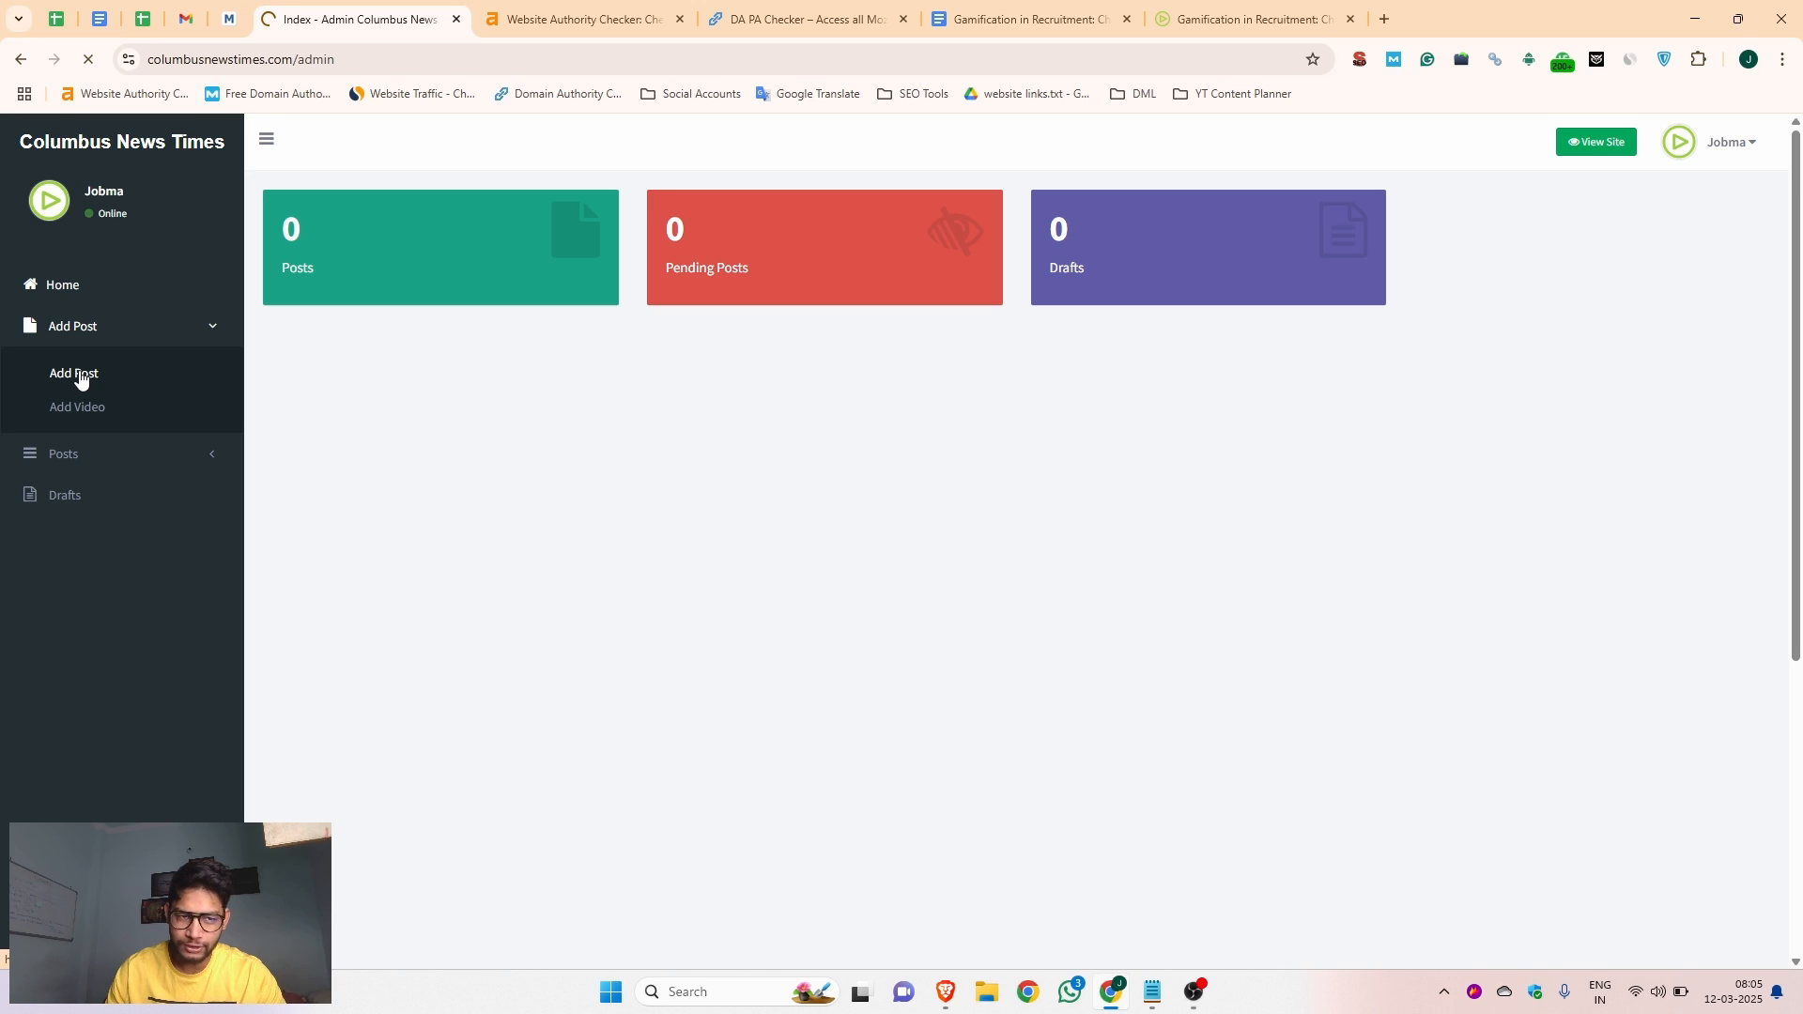
{"action": "scroll", "coordinate": [459, 581], "scroll_direction": "down", "scroll_amount": 4}
Copy the title "Gamification in Recruitment: Changing the Game for Hiring Top Talent" from the article document into the post's title
{"action": "left_click", "coordinate": [331, 357]}
{"action": "left_click", "coordinate": [1020, 19]}
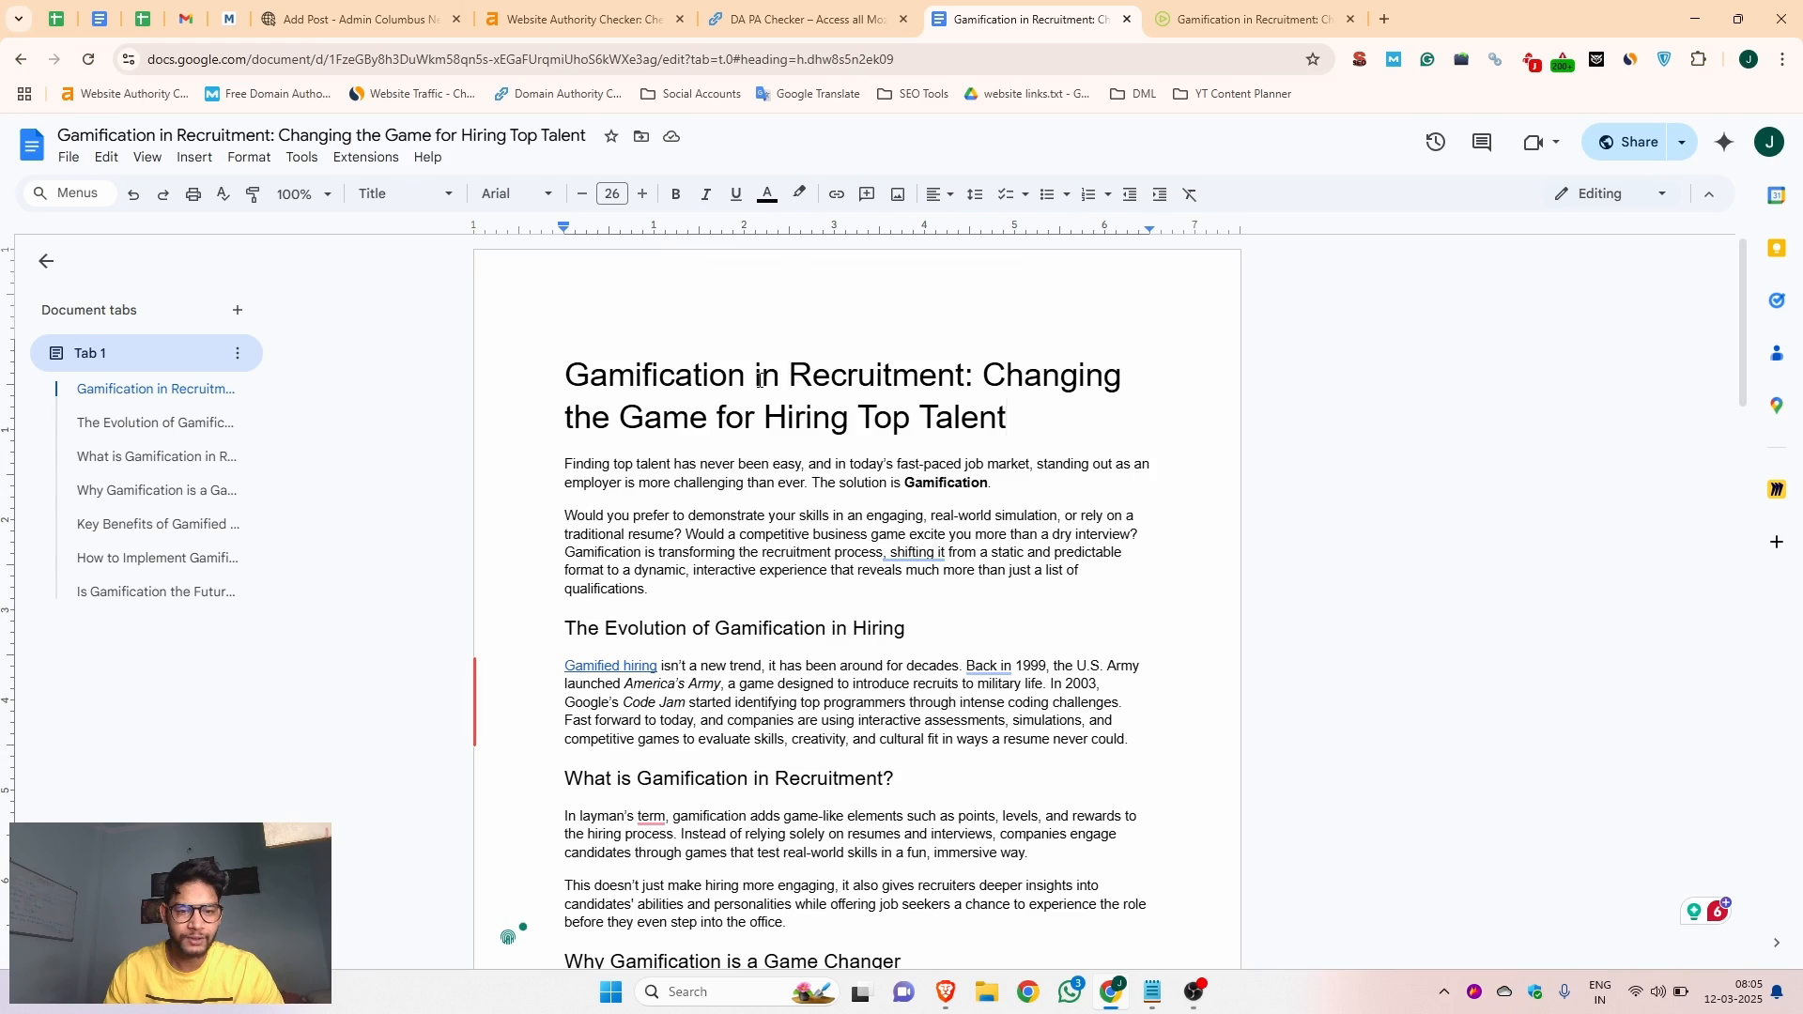
{"action": "left_click_drag", "start_coordinate": [1019, 419], "coordinate": [537, 383]}
{"action": "key", "text": "ctrl+c"}
{"action": "left_click", "coordinate": [352, 19]}
{"action": "key", "text": "ctrl+v"}
Copy the meta description of the Jobma gamification blog page into the post's Summary & Description
{"action": "left_click", "coordinate": [353, 413]}
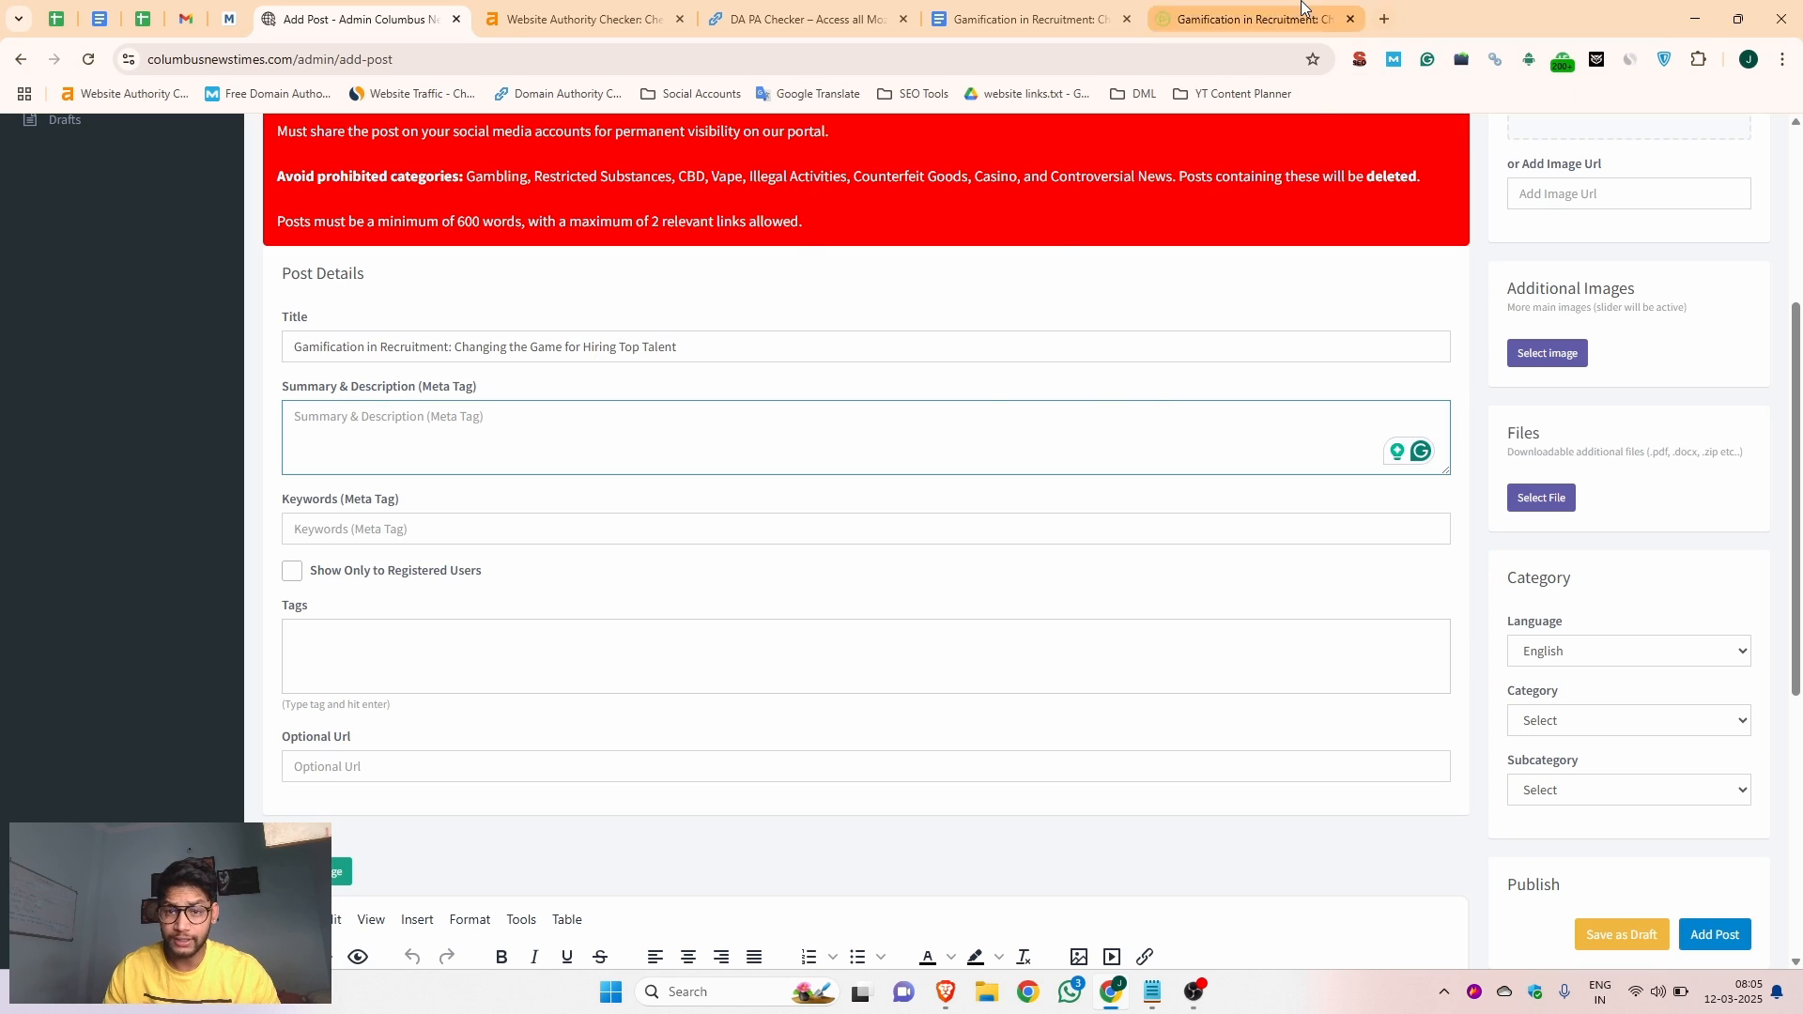
{"action": "left_click", "coordinate": [1249, 19]}
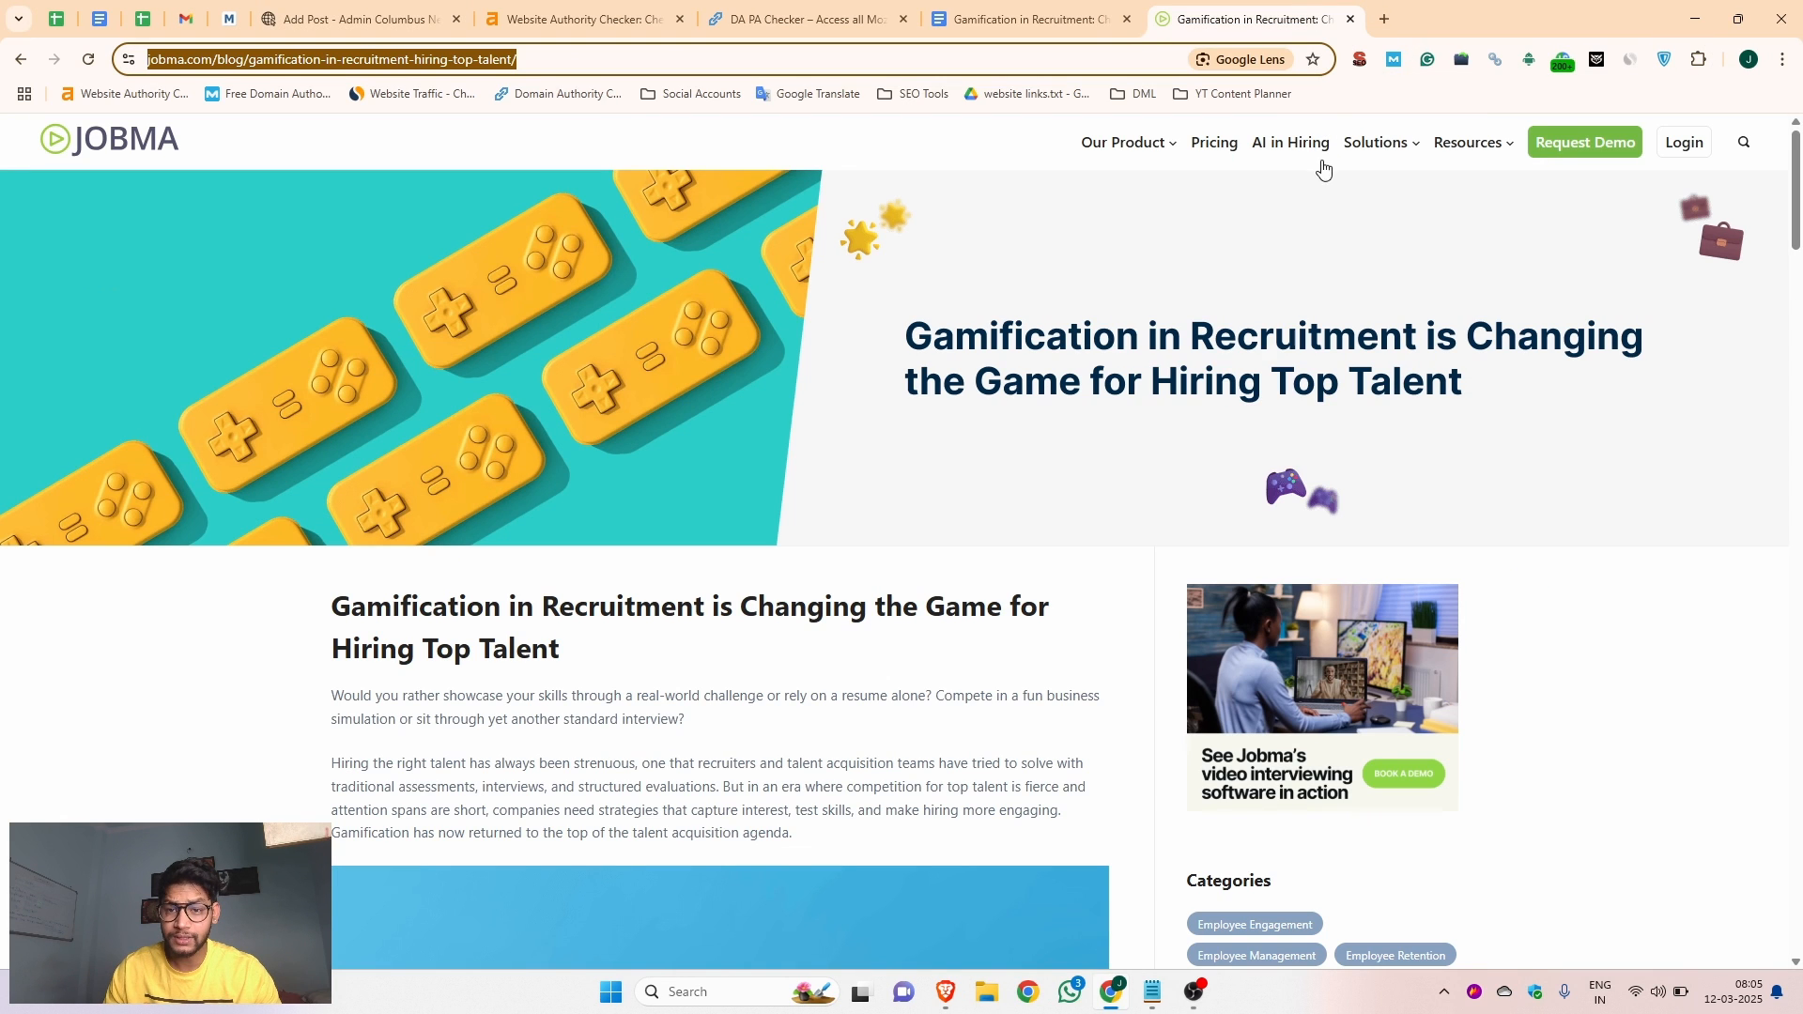
{"action": "left_click", "coordinate": [1360, 60]}
{"action": "left_click_drag", "start_coordinate": [1120, 249], "coordinate": [955, 204]}
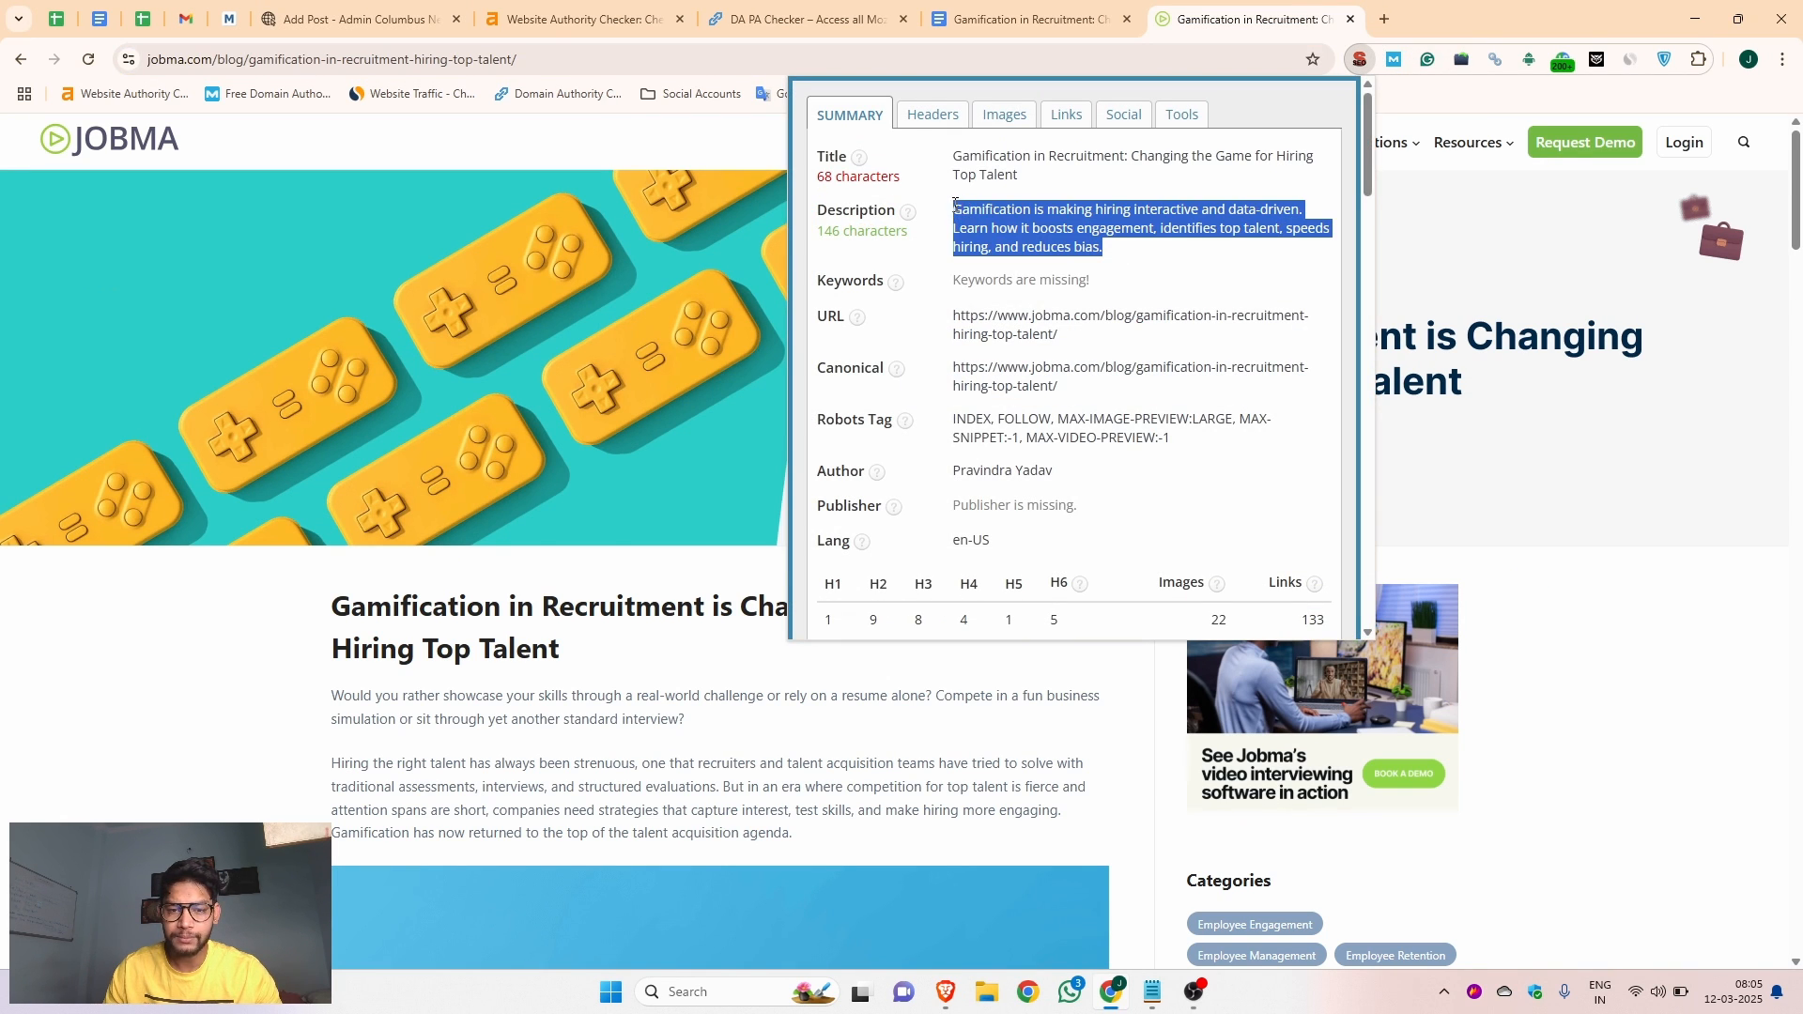
{"action": "key", "text": "ctrl+c"}
{"action": "left_click", "coordinate": [357, 18]}
{"action": "key", "text": "ctrl+v"}
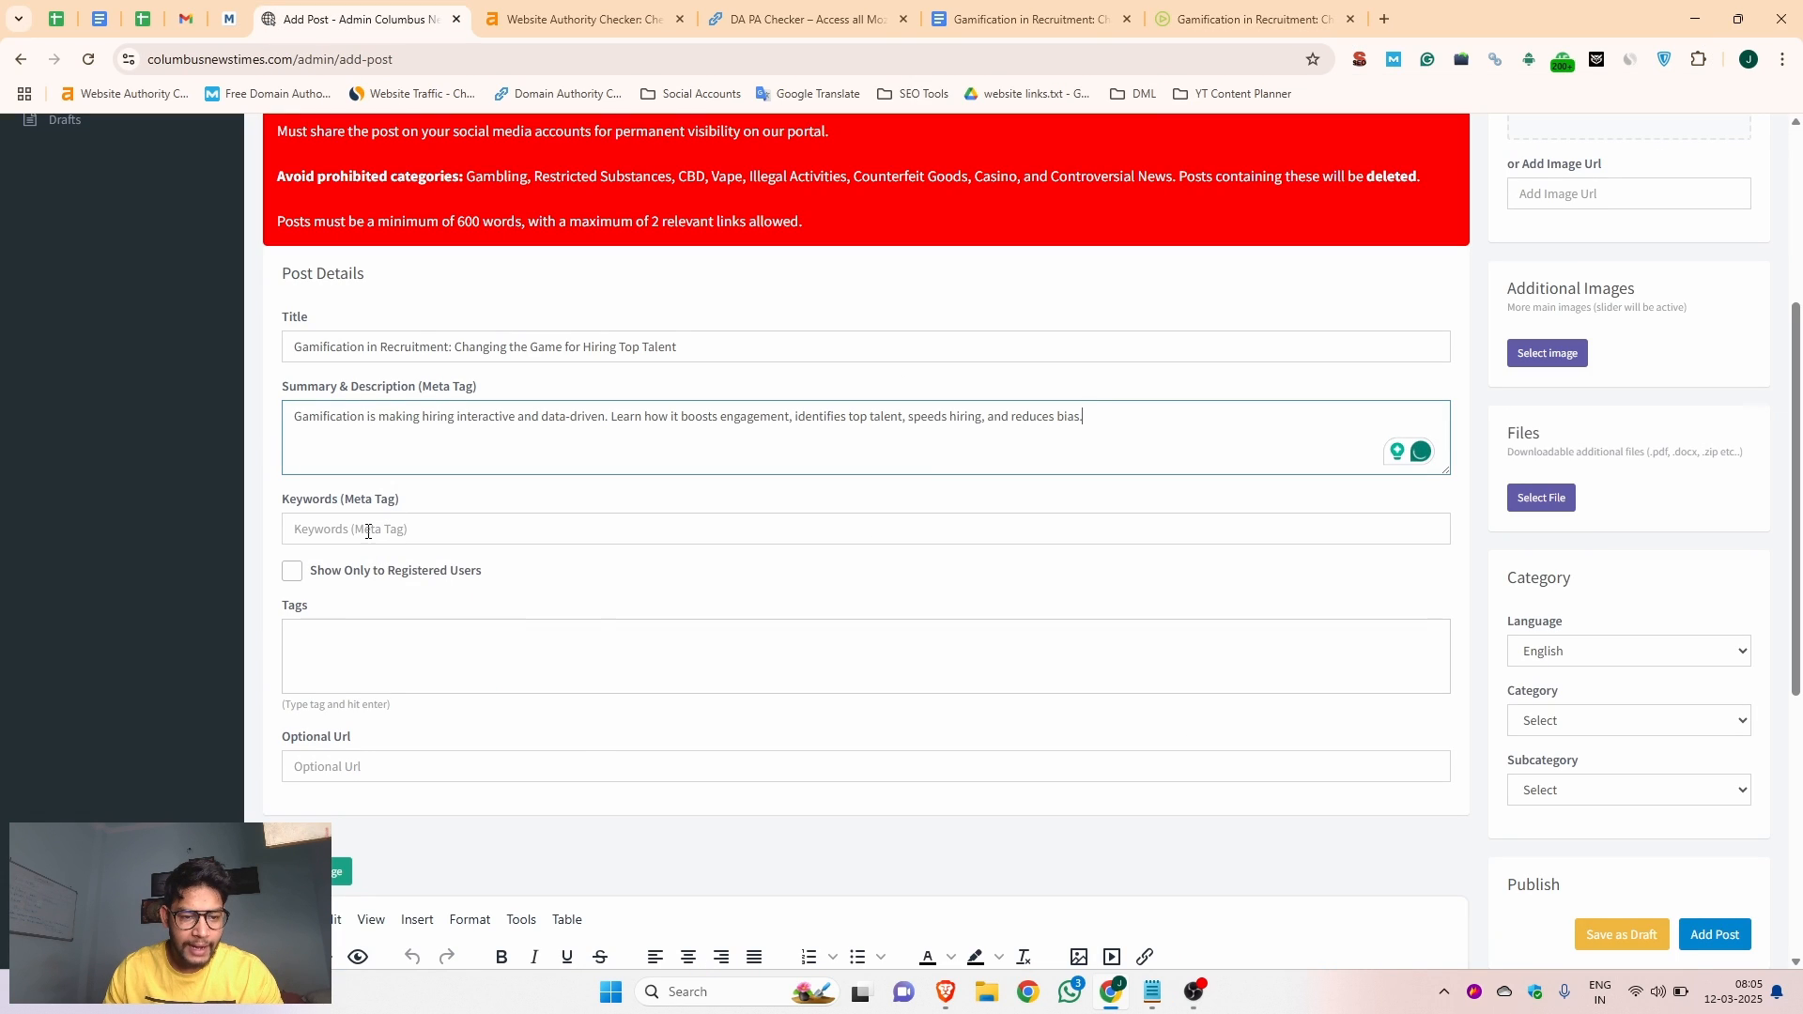
Copy "Gamification in Recruitment" from the post's title into its Keywords meta tag and add it as a tag
{"action": "left_click", "coordinate": [368, 532]}
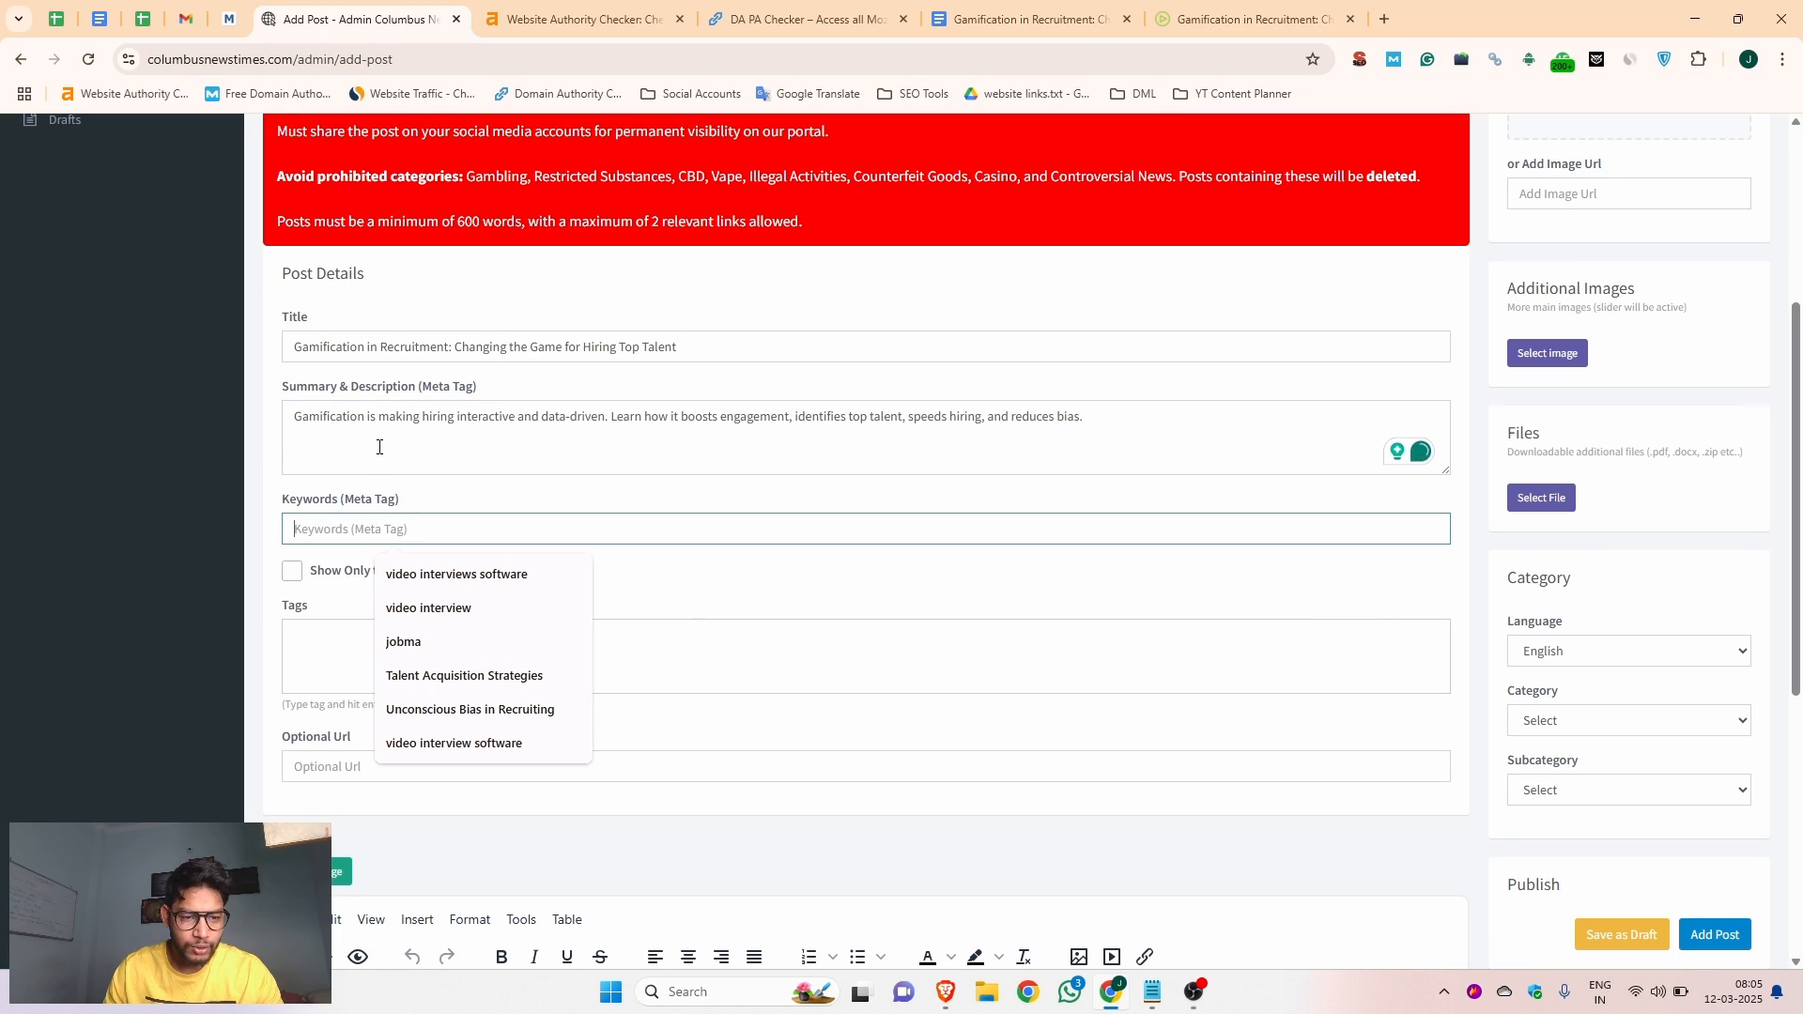
{"action": "left_click_drag", "start_coordinate": [449, 346], "coordinate": [294, 347]}
{"action": "key", "text": "ctrl+c"}
{"action": "left_click", "coordinate": [394, 529]}
{"action": "key", "text": "ctrl+v"}
{"action": "left_click", "coordinate": [336, 636]}
{"action": "key", "text": "ctrl+v"}
{"action": "key", "text": "Return"}
Review the gamification article document, examining its sections and the link on "Gamified hiring"
{"action": "scroll", "coordinate": [344, 617], "scroll_direction": "down", "scroll_amount": 5}
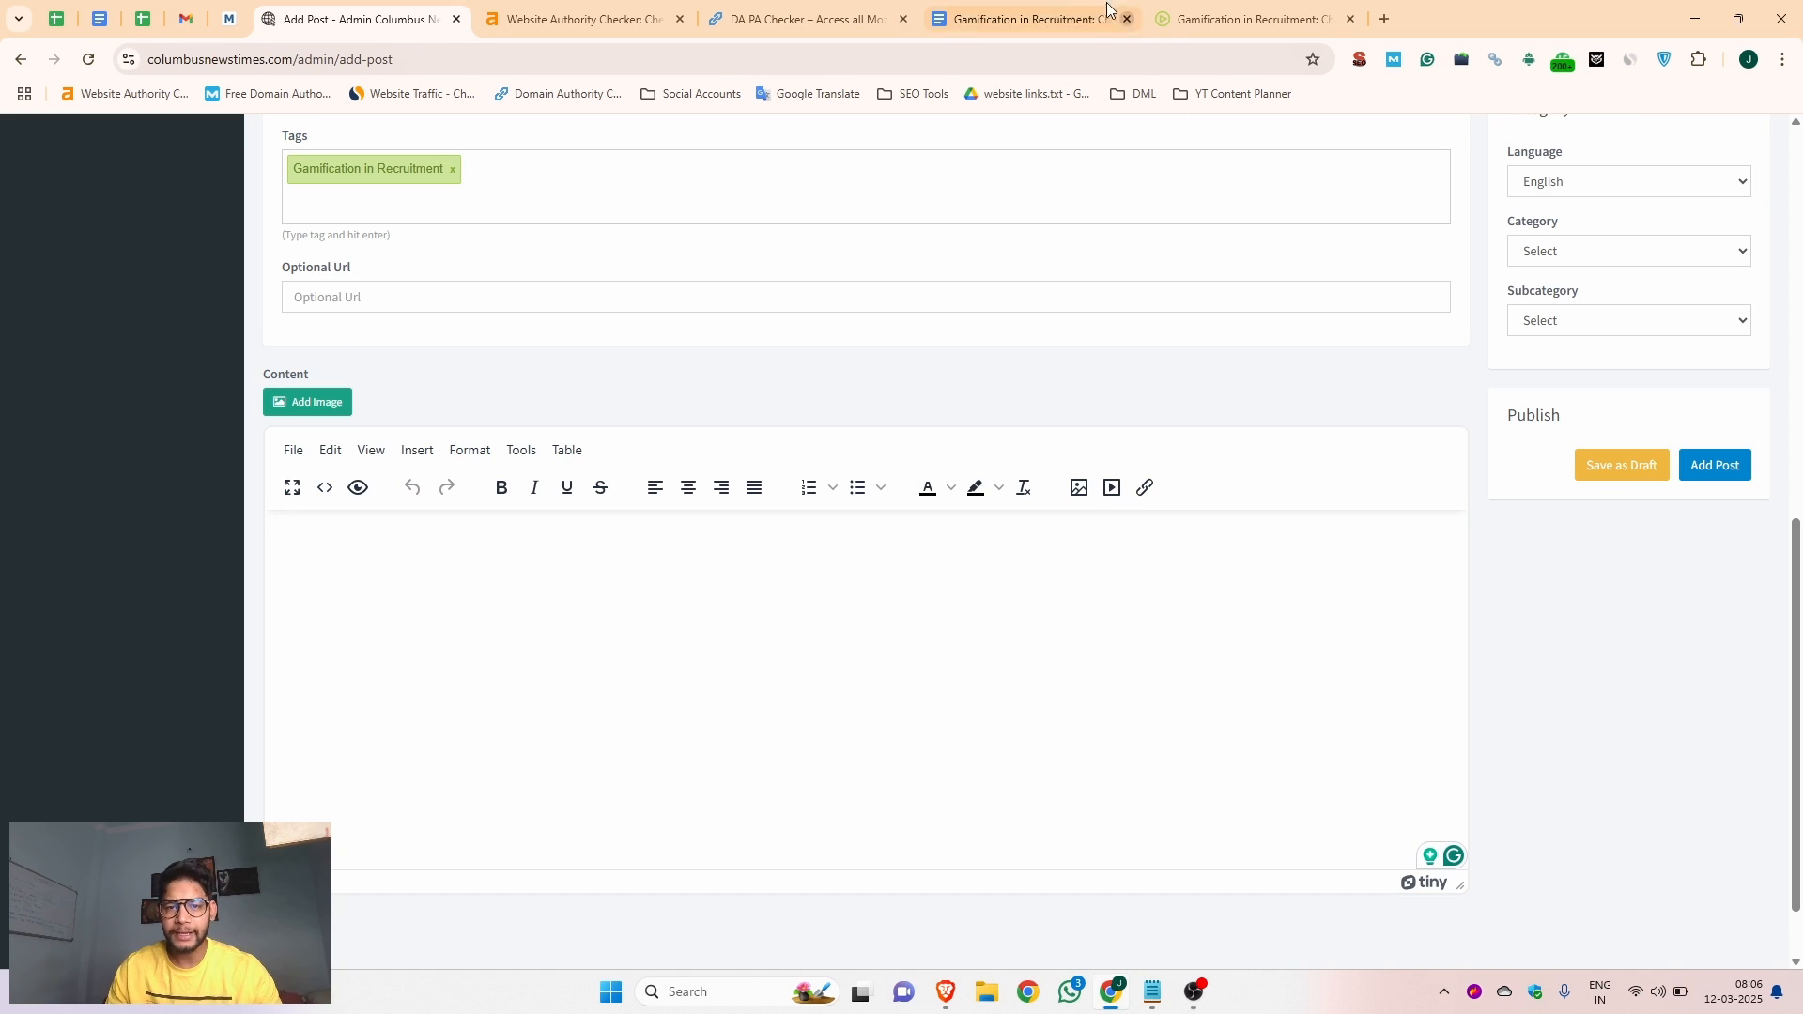
{"action": "left_click", "coordinate": [1024, 18]}
{"action": "left_click", "coordinate": [688, 629]}
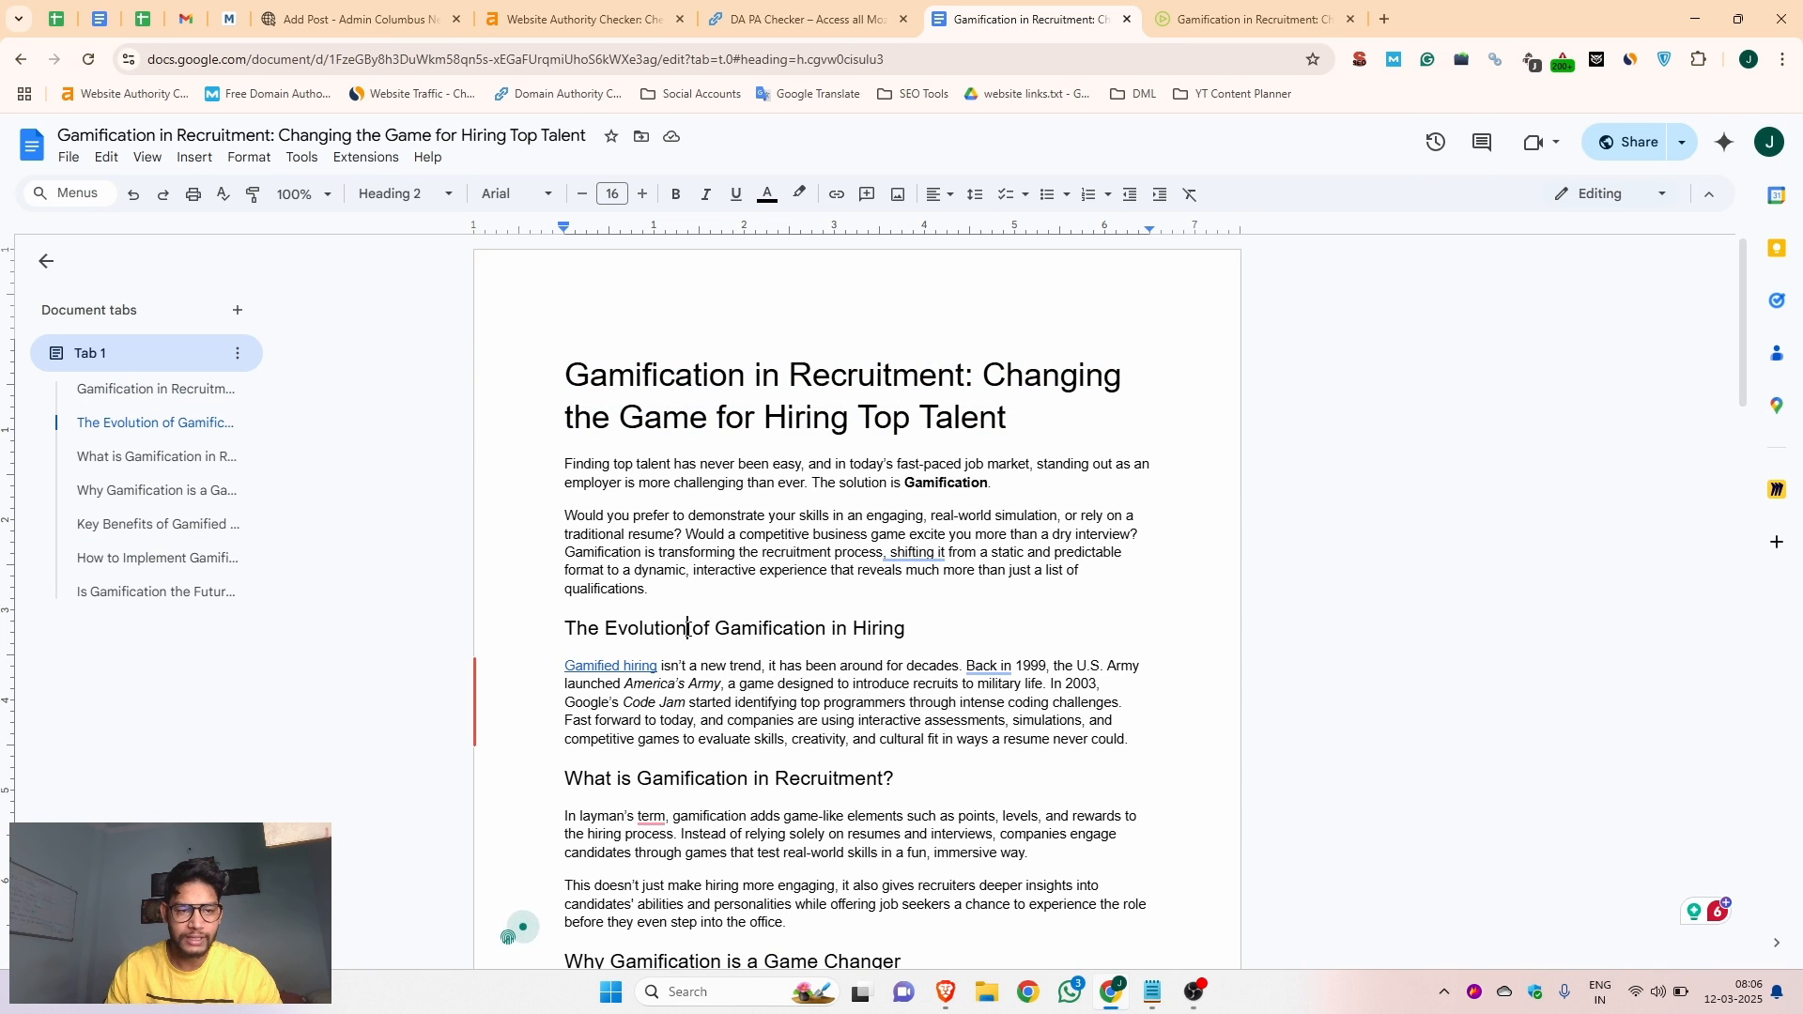
{"action": "scroll", "coordinate": [696, 611], "scroll_direction": "down", "scroll_amount": 1}
{"action": "scroll", "coordinate": [696, 612], "scroll_direction": "down", "scroll_amount": 5}
{"action": "scroll", "coordinate": [696, 611], "scroll_direction": "up", "scroll_amount": 3}
{"action": "left_click", "coordinate": [697, 591]}
{"action": "left_click", "coordinate": [620, 479]}
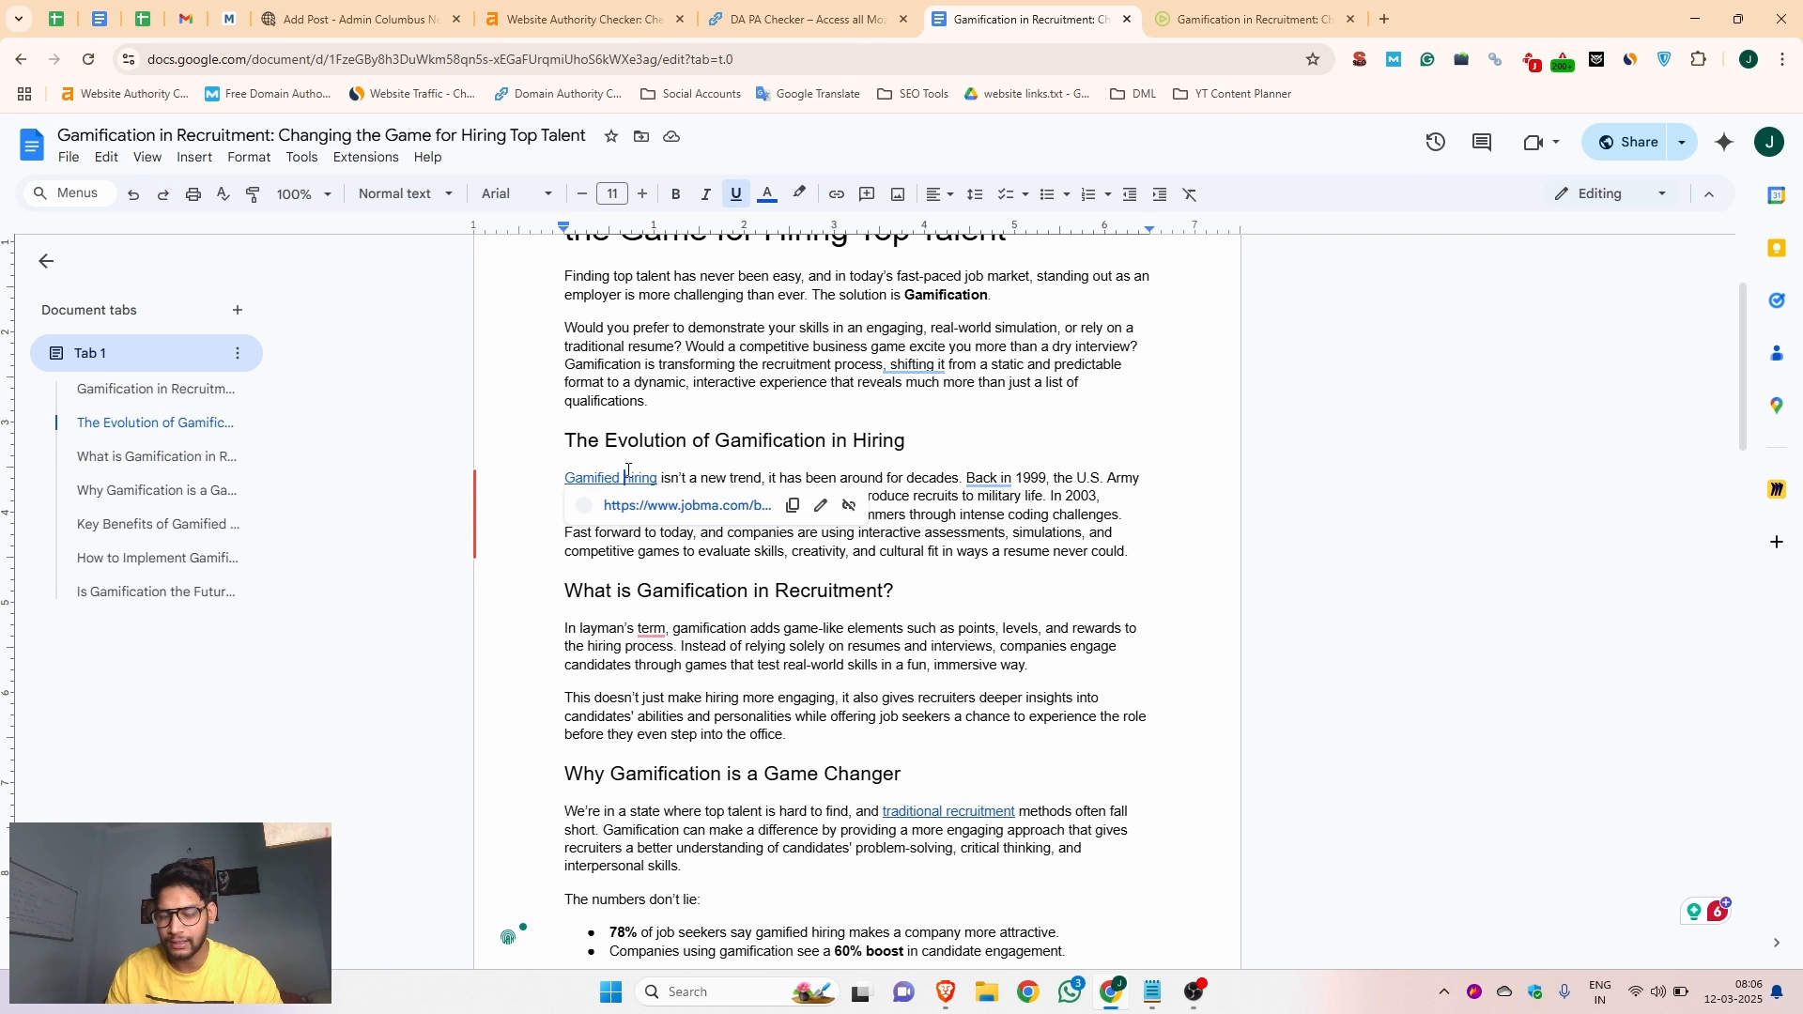
{"action": "scroll", "coordinate": [907, 531], "scroll_direction": "down", "scroll_amount": 3}
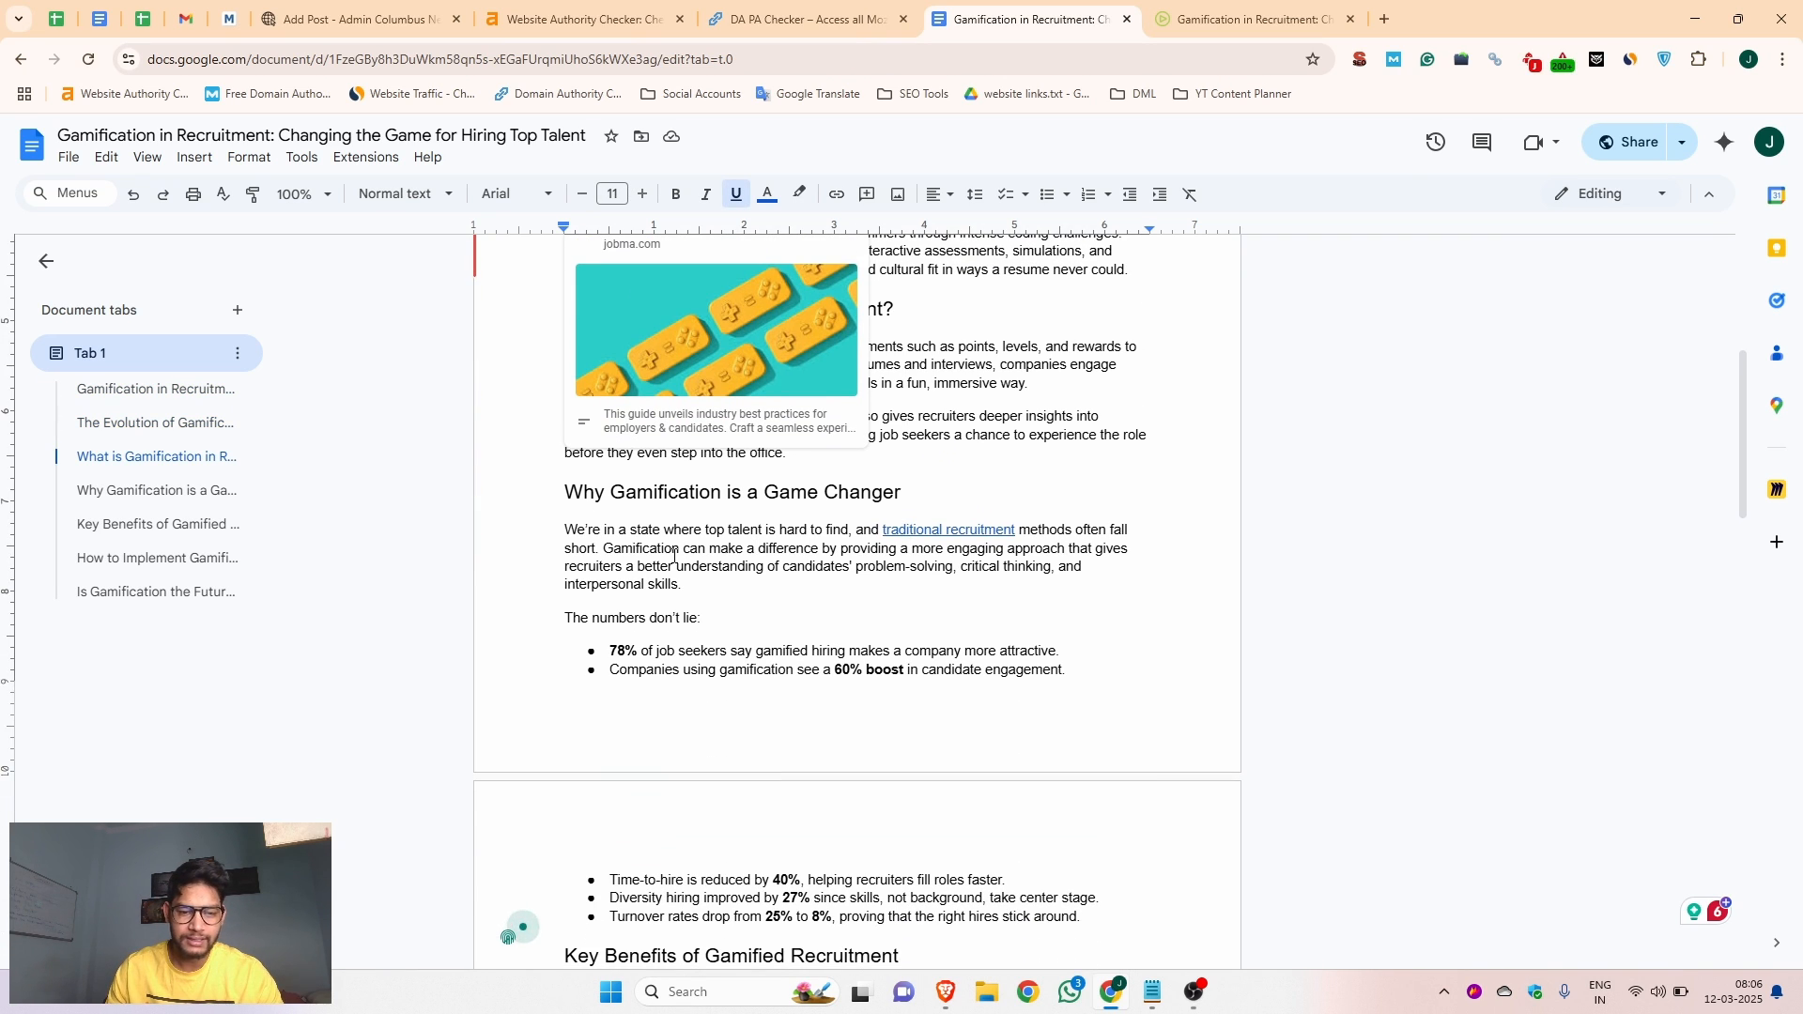
{"action": "scroll", "coordinate": [745, 573], "scroll_direction": "down", "scroll_amount": 5}
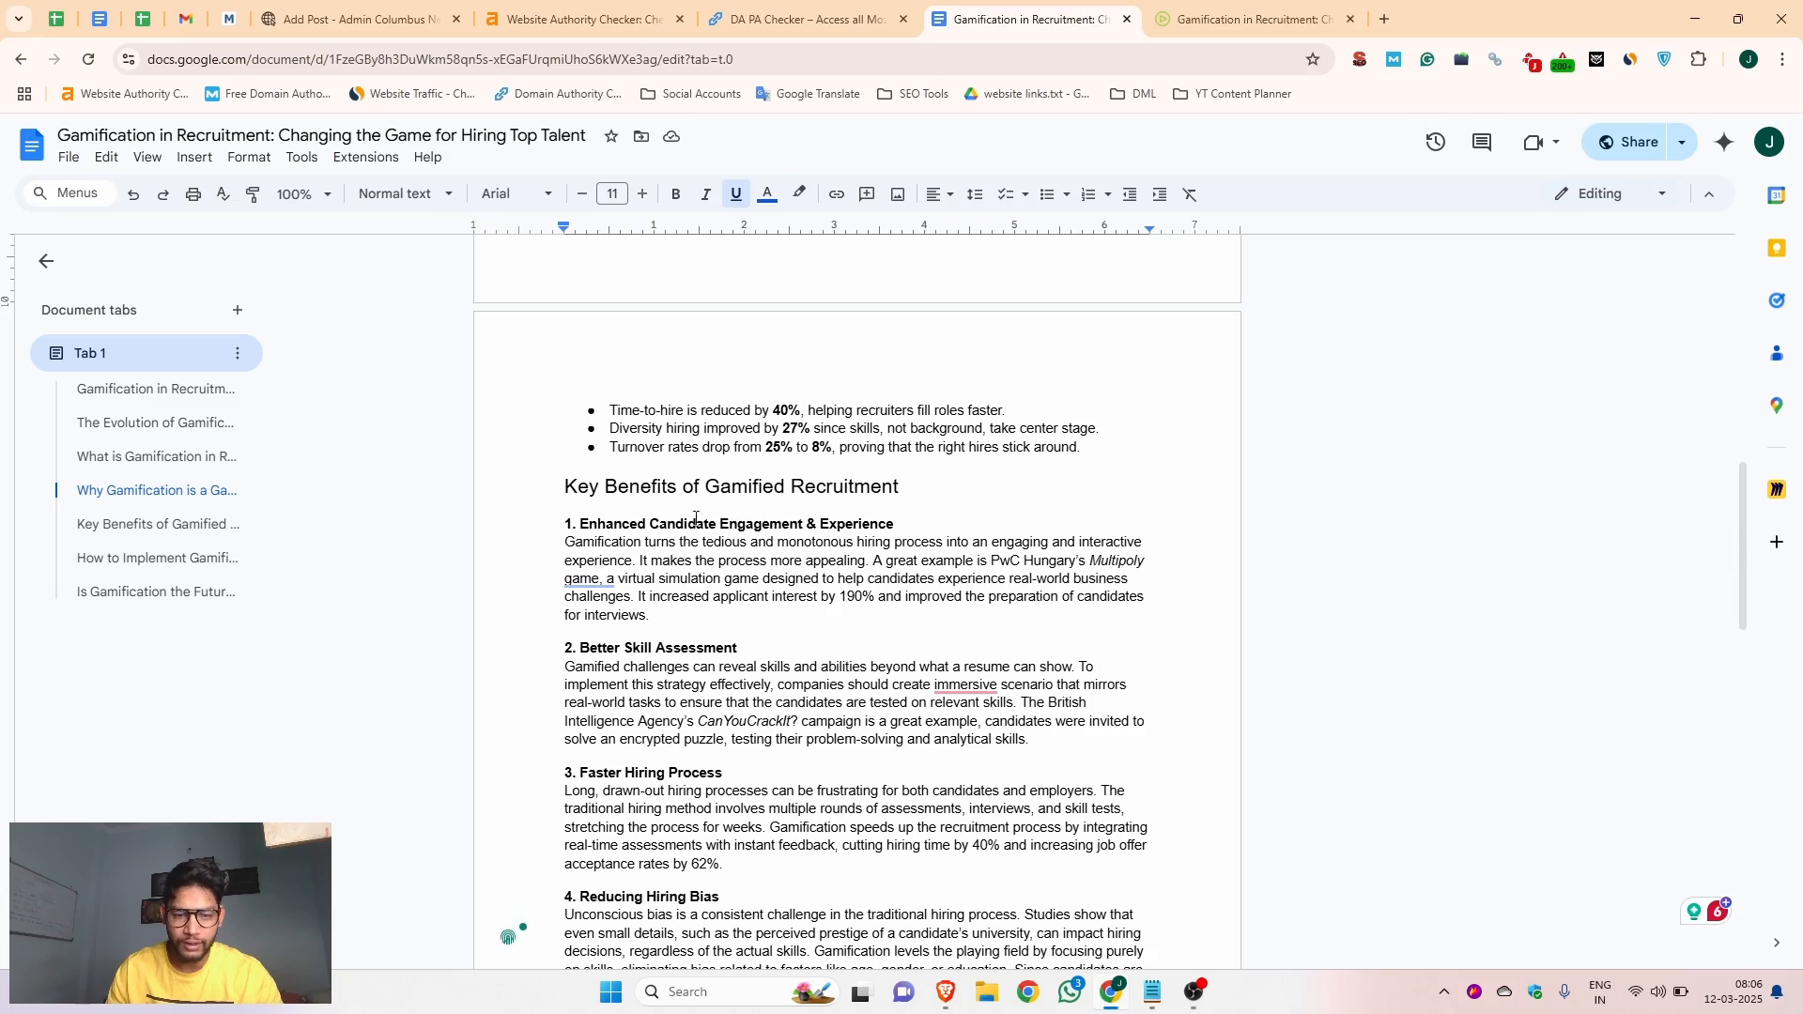
Copy the article body below the title from the document into the post's Content editor
{"action": "scroll", "coordinate": [657, 578], "scroll_direction": "down", "scroll_amount": 12}
{"action": "left_click_drag", "start_coordinate": [967, 486], "coordinate": [553, 474]}
{"action": "scroll", "coordinate": [506, 402], "scroll_direction": "up", "scroll_amount": 4}
{"action": "scroll", "coordinate": [526, 375], "scroll_direction": "up", "scroll_amount": 17}
{"action": "left_click", "coordinate": [311, 12]}
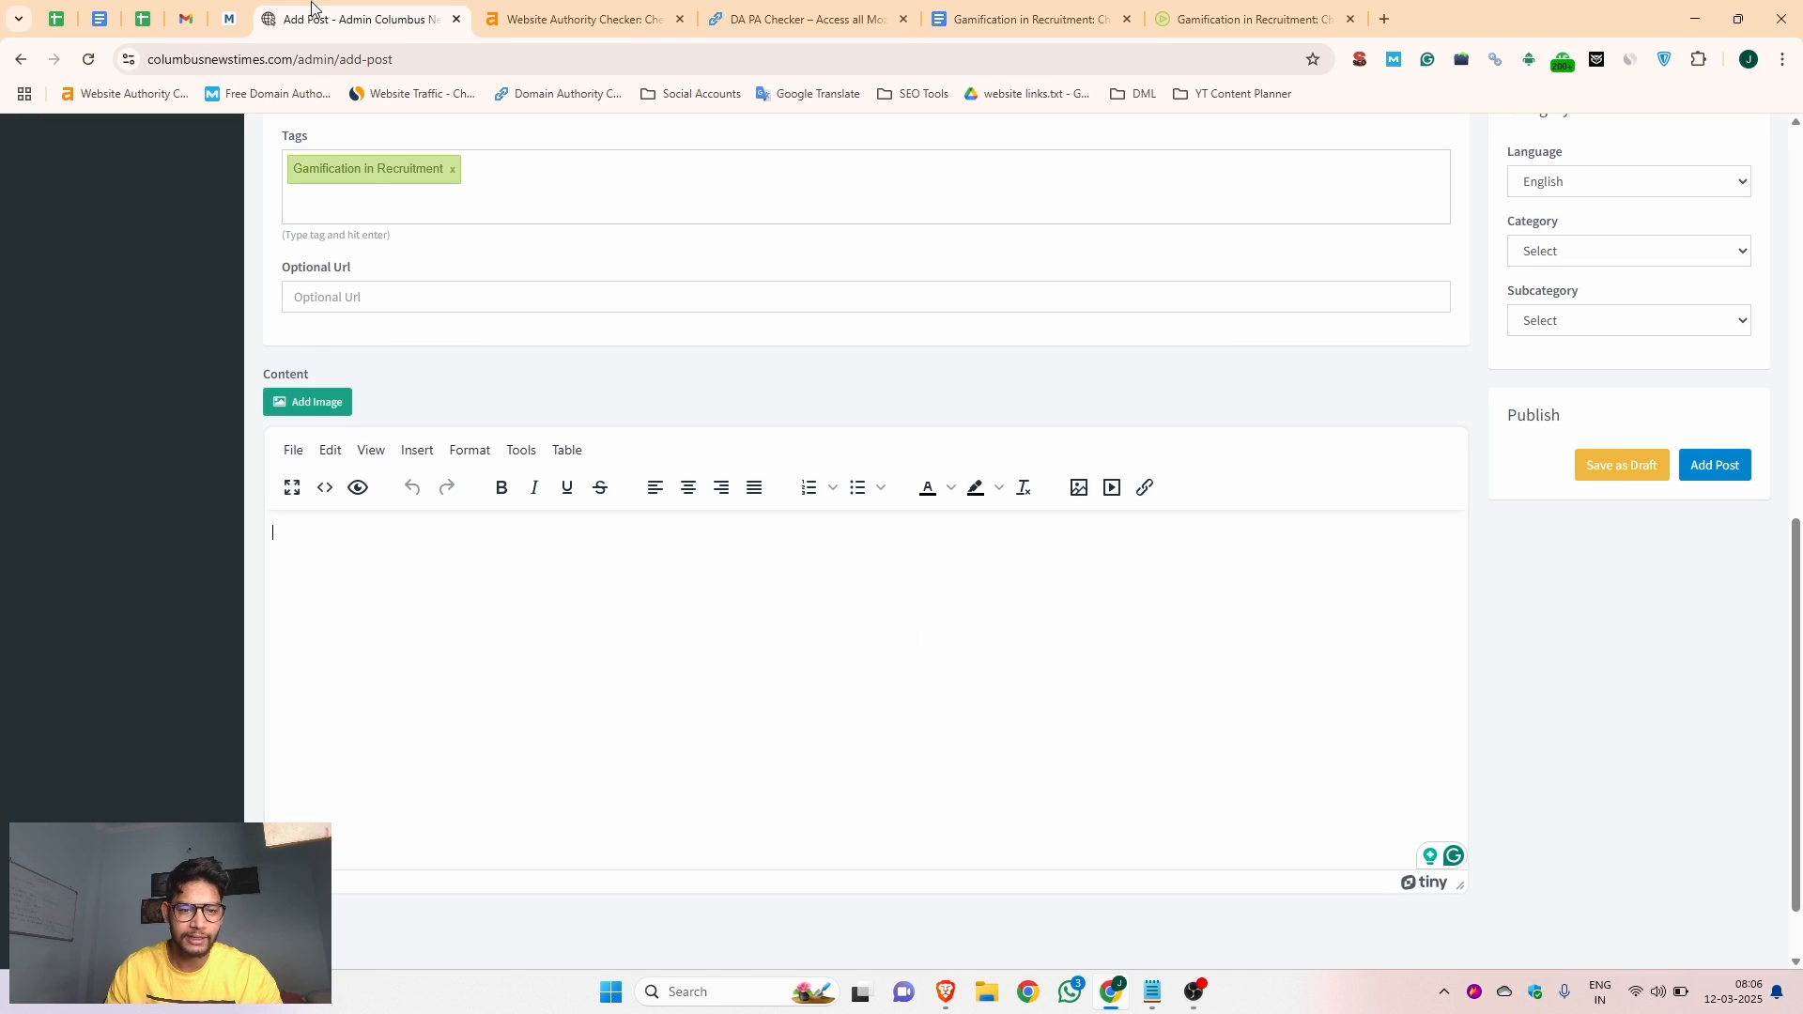
{"action": "left_click", "coordinate": [346, 519]}
{"action": "key", "text": "ctrl+v"}
{"action": "scroll", "coordinate": [618, 652], "scroll_direction": "up", "scroll_amount": 10}
{"action": "scroll", "coordinate": [618, 652], "scroll_direction": "up", "scroll_amount": 3}
Check the pasted content in the editor, including its headings, bullet list and the link on "Gamified hiring"
{"action": "left_click", "coordinate": [367, 618]}
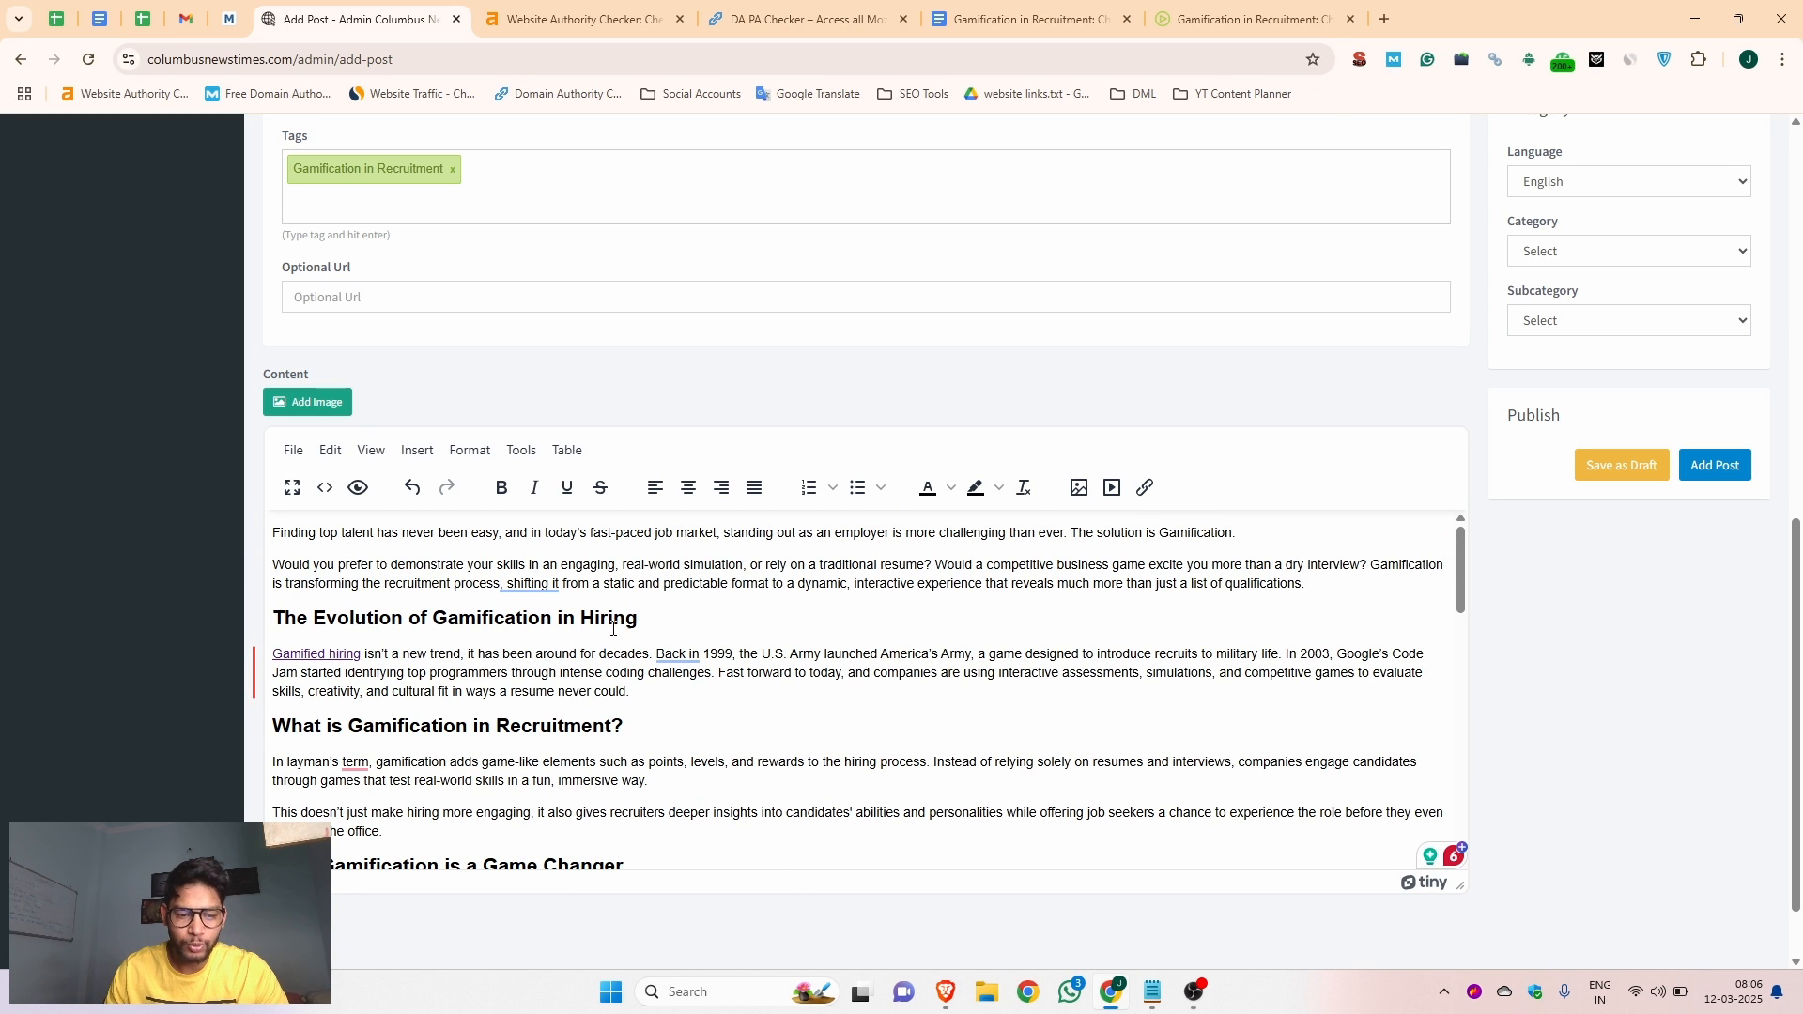
{"action": "left_click", "coordinate": [313, 650]}
{"action": "right_click", "coordinate": [368, 765]}
{"action": "scroll", "coordinate": [618, 723], "scroll_direction": "down", "scroll_amount": 10}
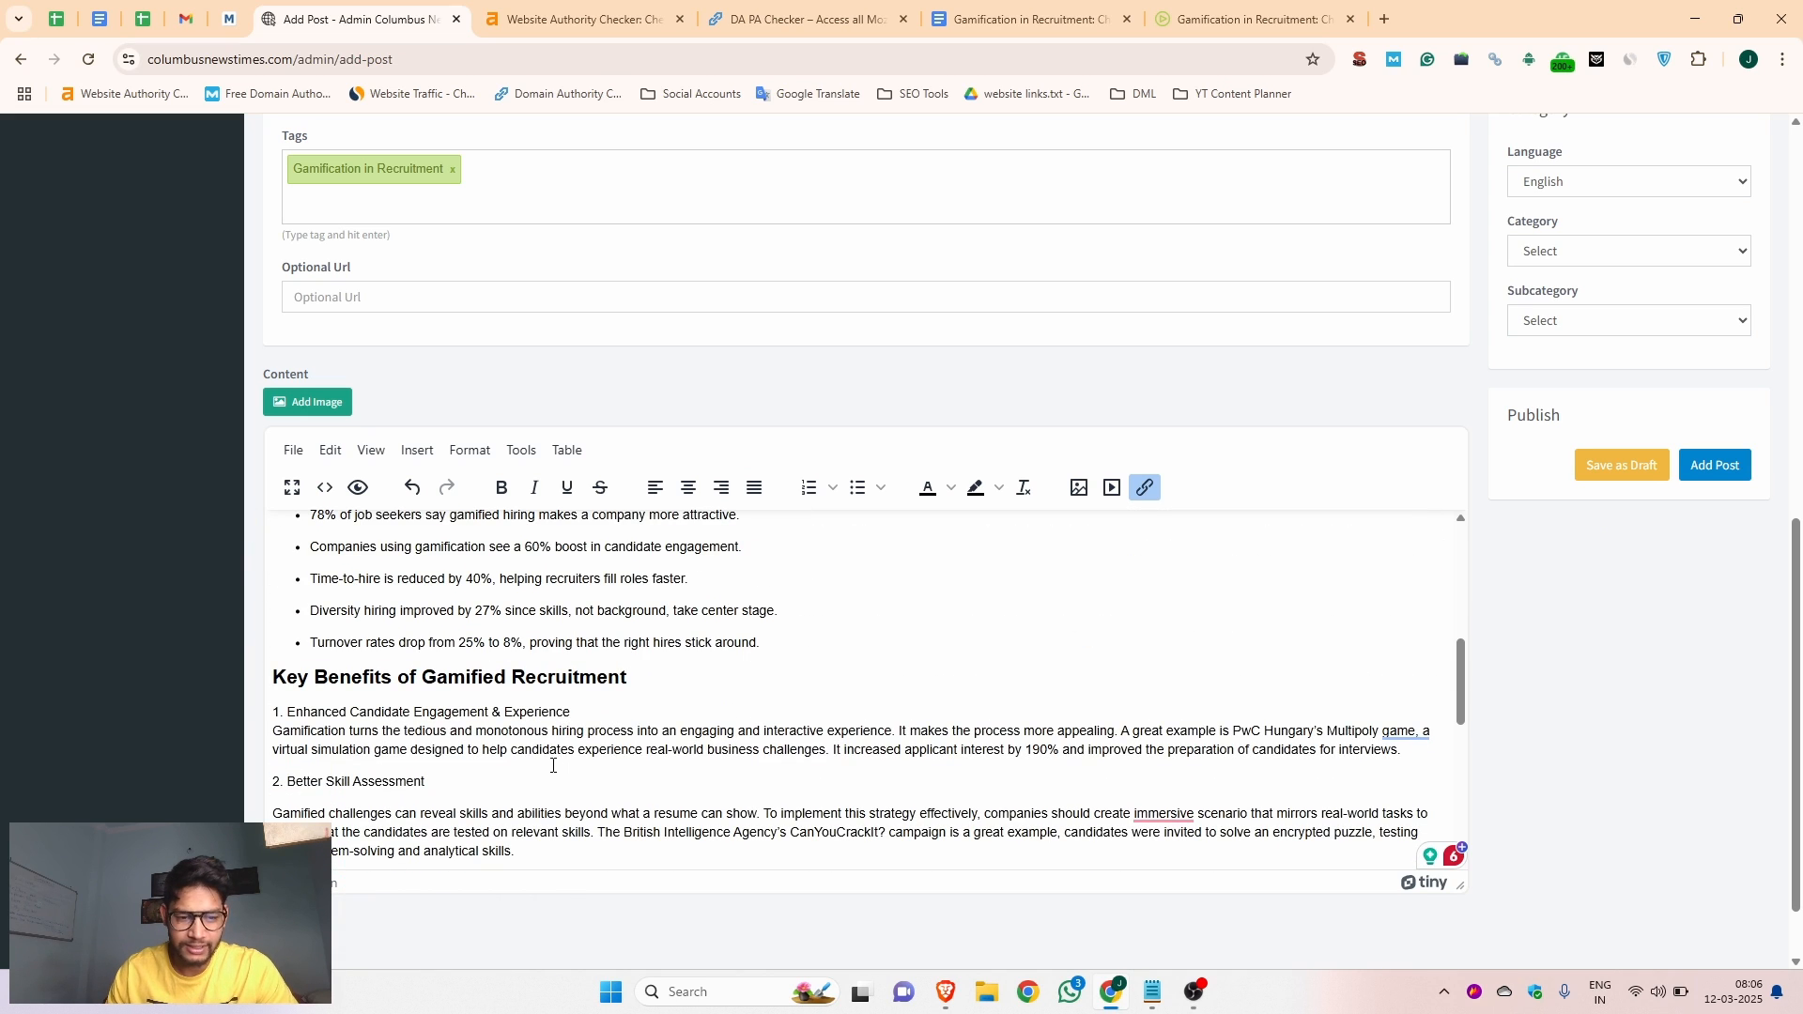
{"action": "scroll", "coordinate": [555, 767], "scroll_direction": "up", "scroll_amount": 15}
{"action": "scroll", "coordinate": [595, 724], "scroll_direction": "down", "scroll_amount": 5}
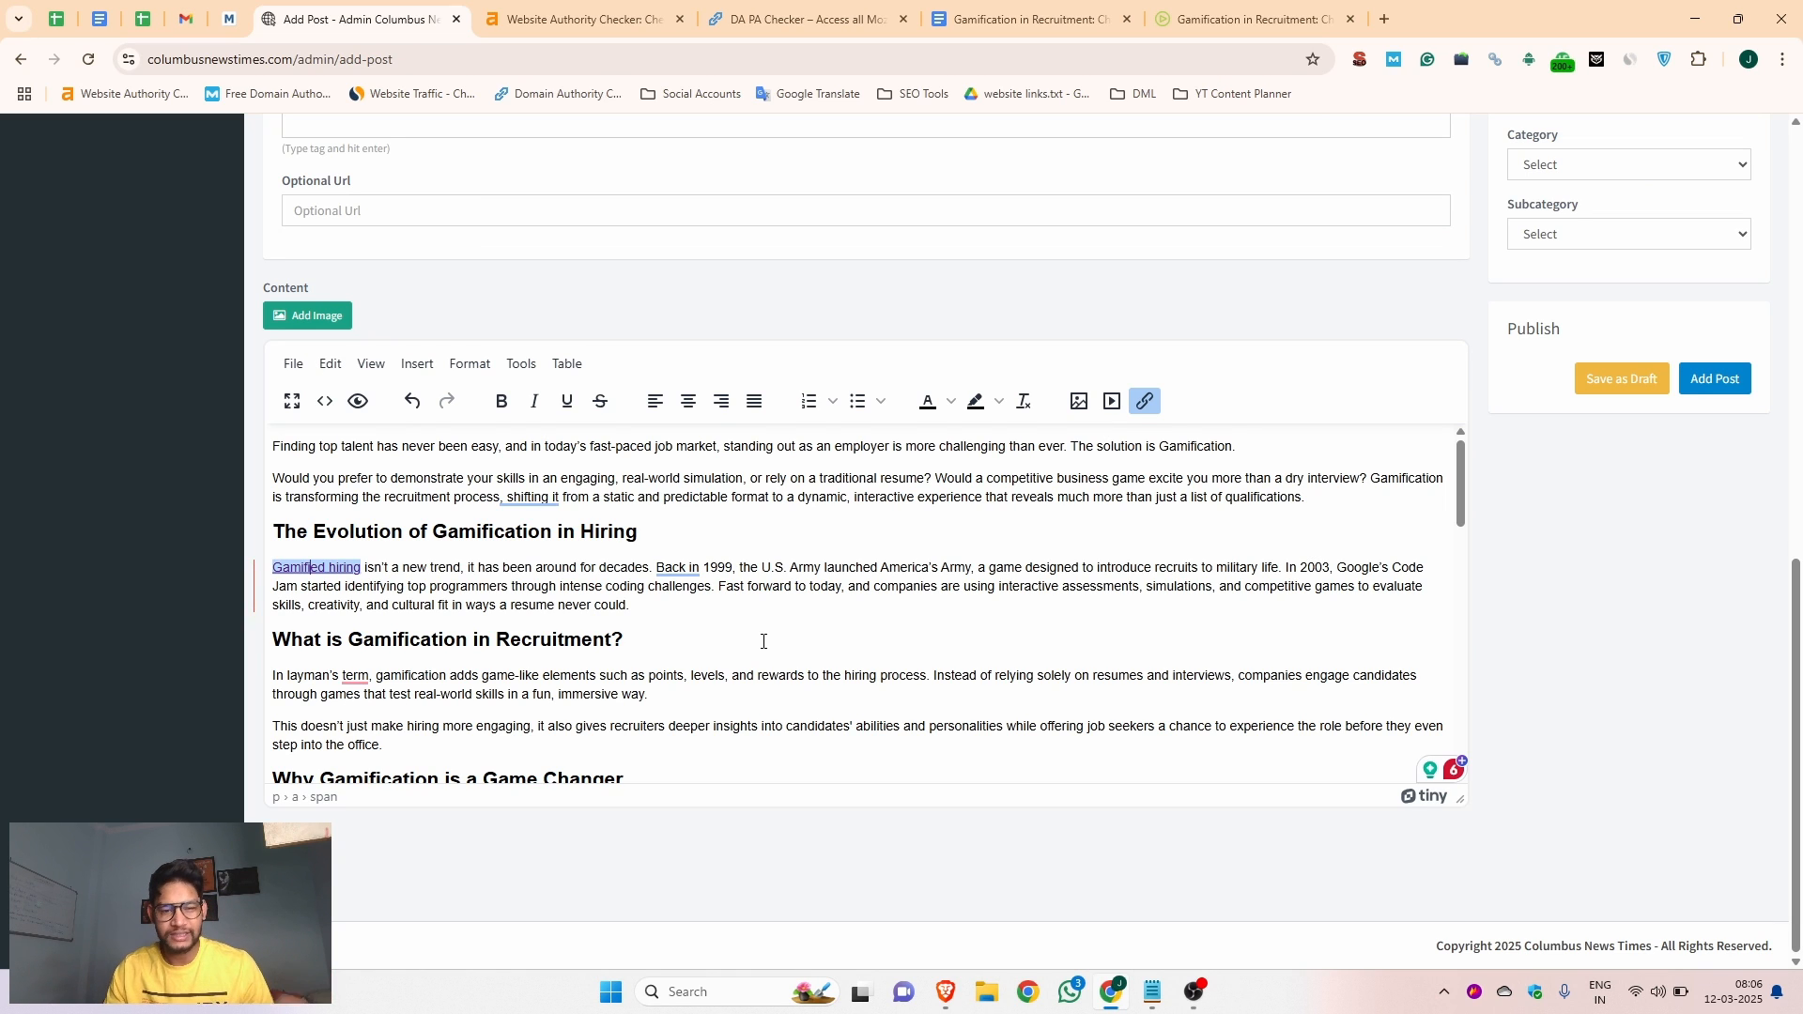
{"action": "scroll", "coordinate": [724, 655], "scroll_direction": "up", "scroll_amount": 5}
{"action": "scroll", "coordinate": [978, 592], "scroll_direction": "down", "scroll_amount": 4}
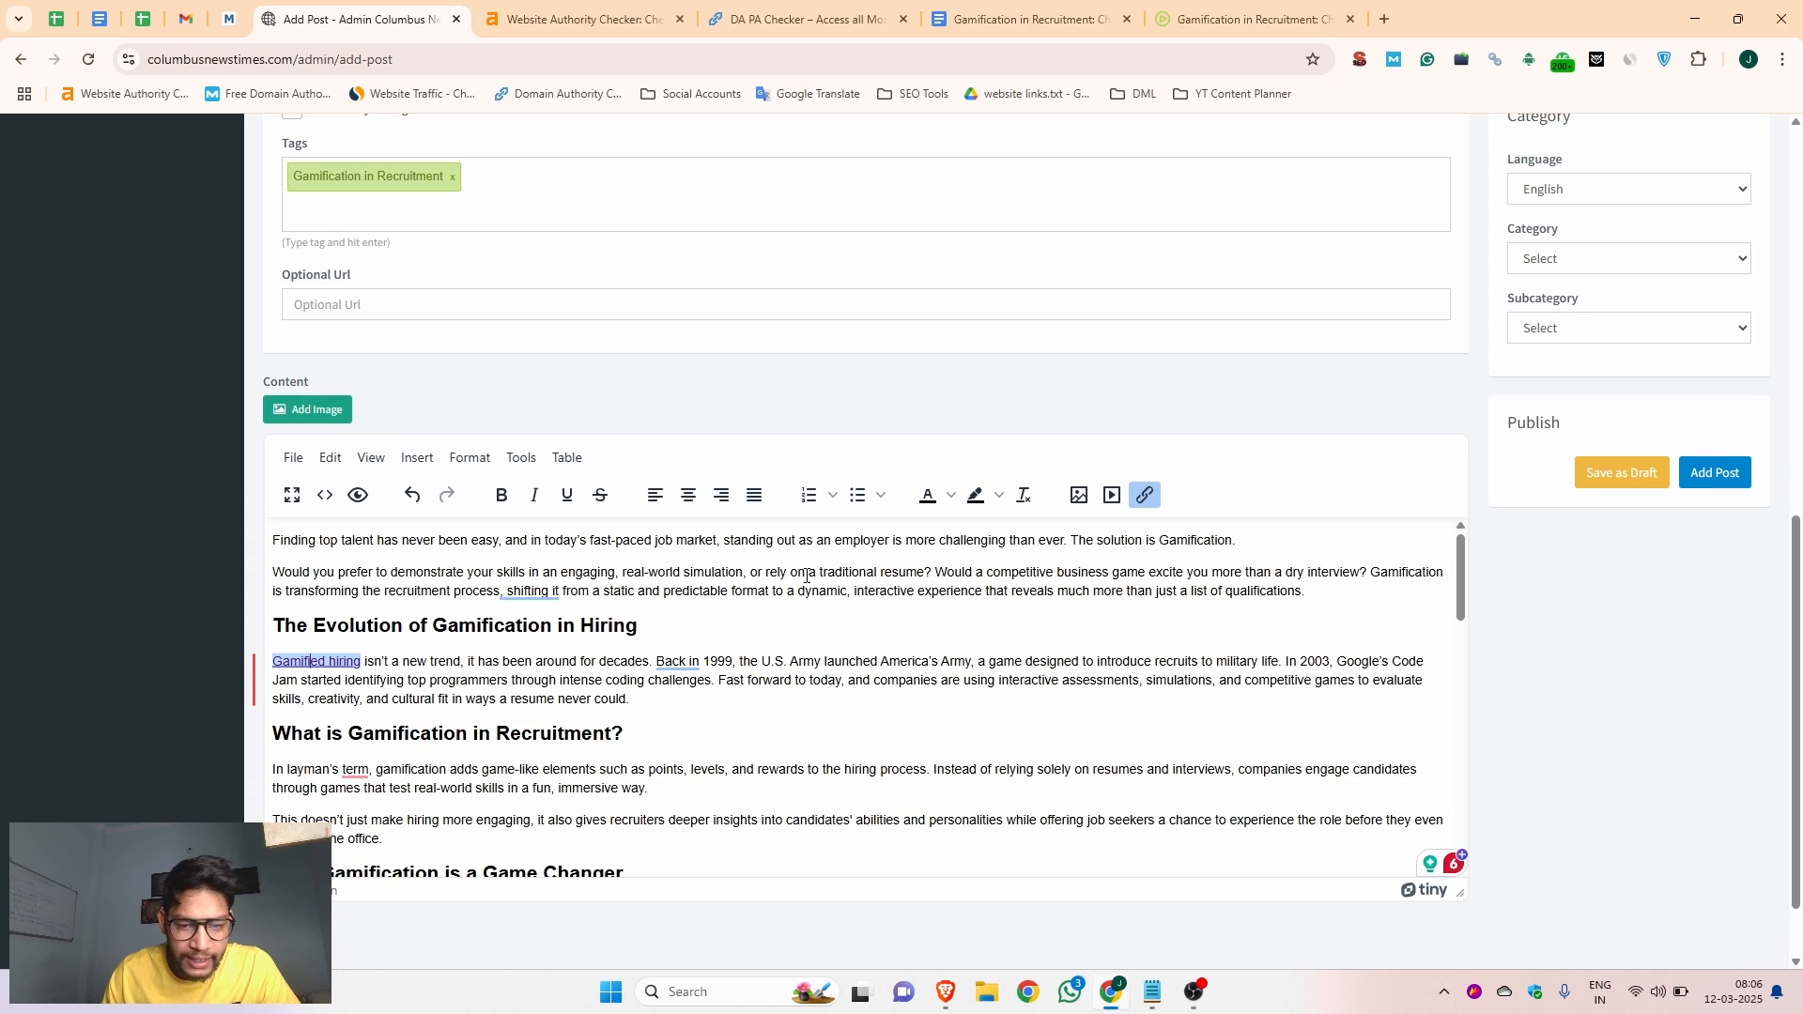
{"action": "left_click_drag", "start_coordinate": [989, 572], "coordinate": [1107, 575]}
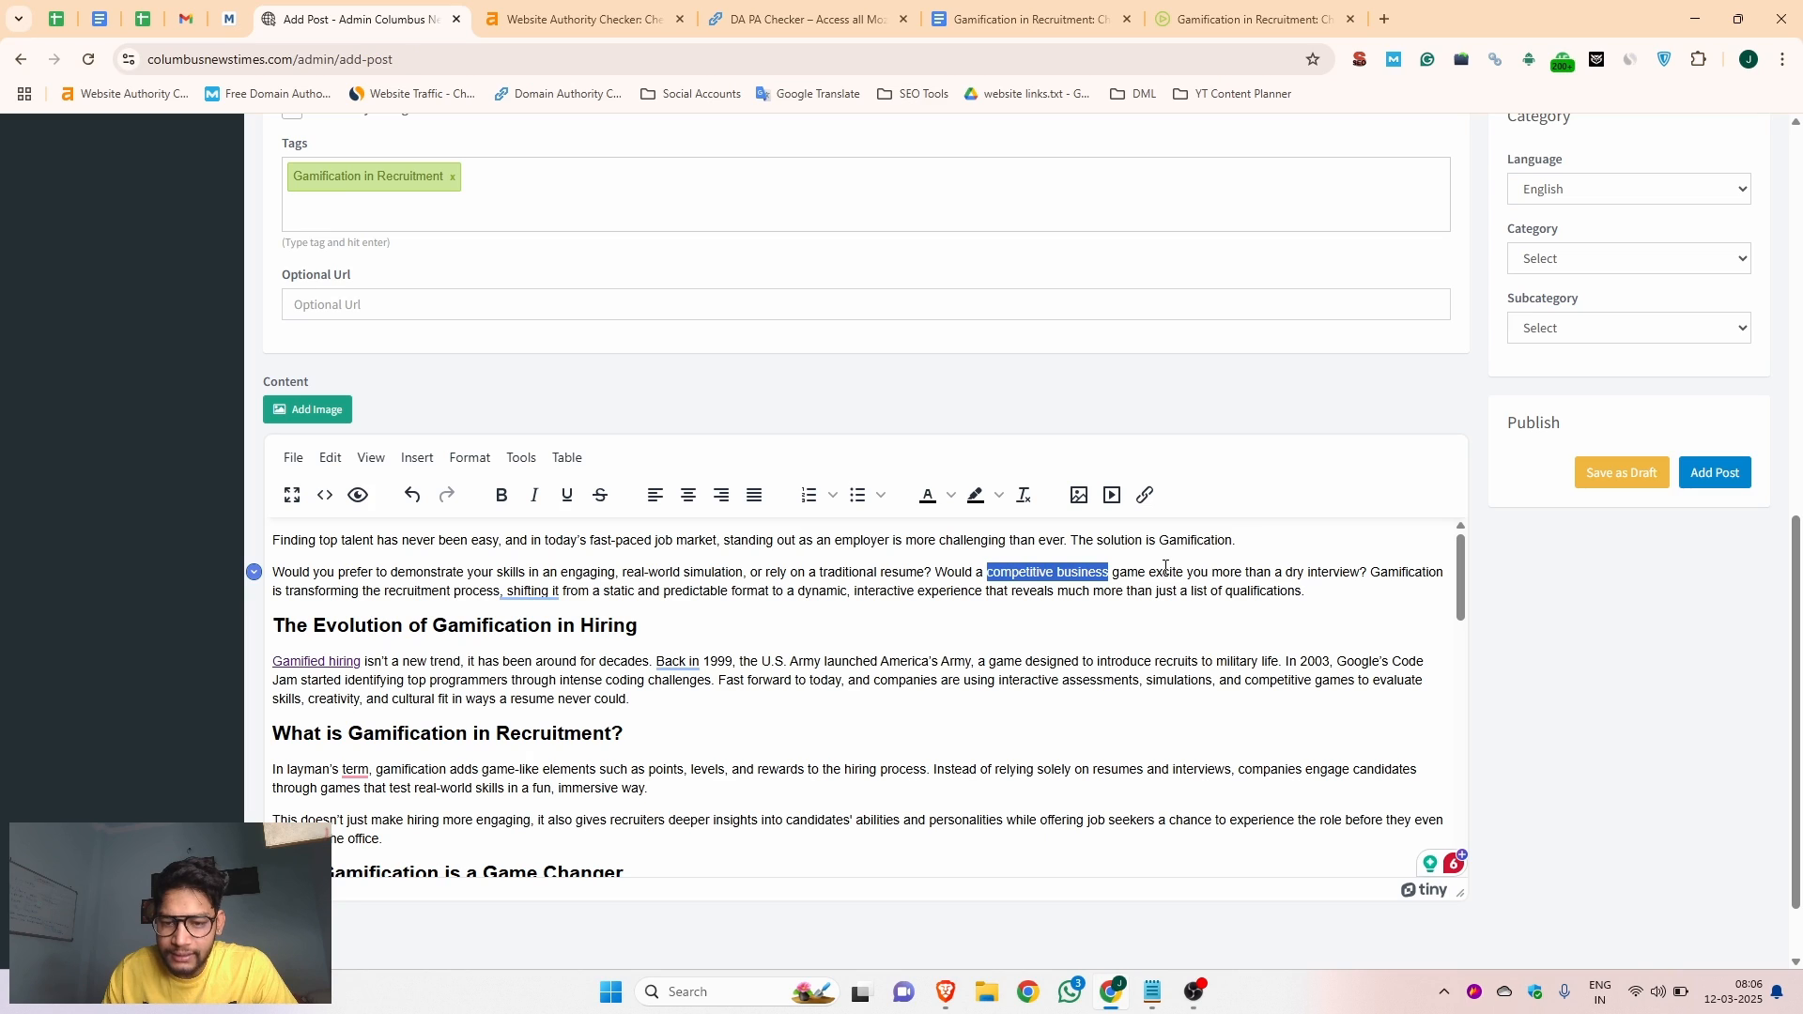
{"action": "left_click", "coordinate": [1145, 497]}
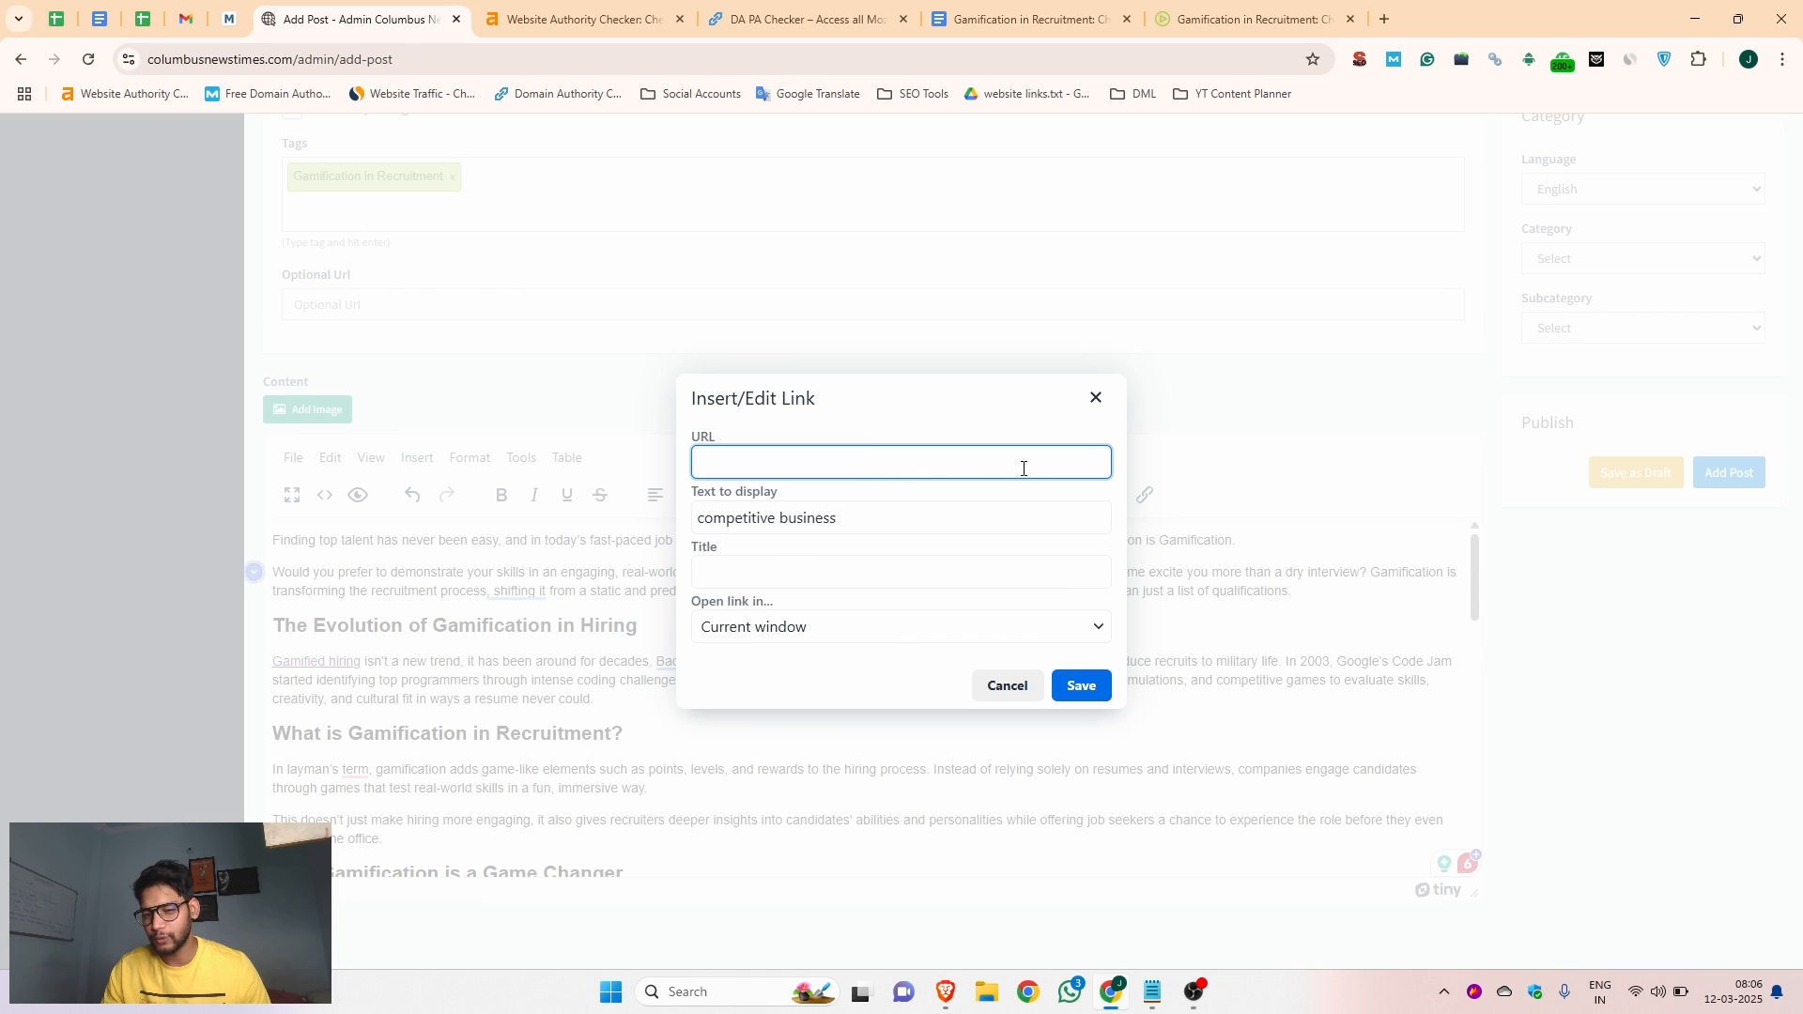
{"action": "left_click", "coordinate": [1095, 399]}
{"action": "left_click", "coordinate": [753, 606]}
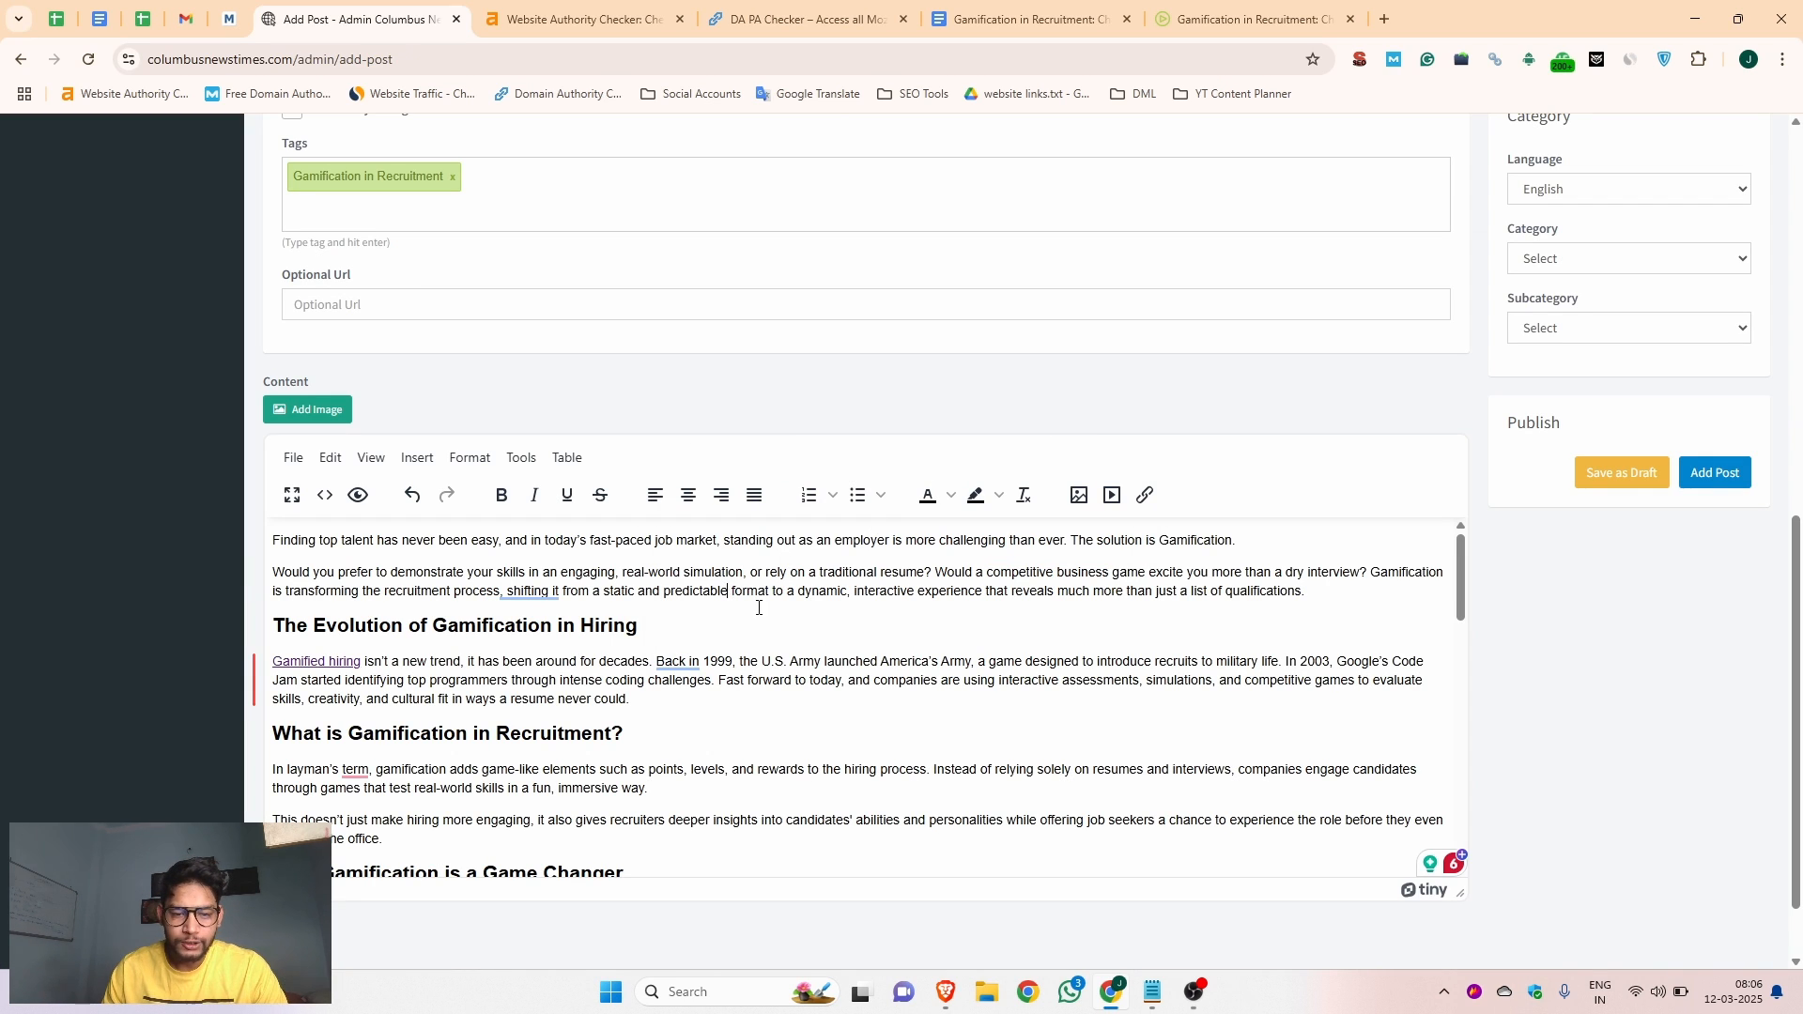
Upload a screenshot of the Jobma blog's game controller banner and choose it as the post's main image
{"action": "scroll", "coordinate": [780, 624], "scroll_direction": "up", "scroll_amount": 15}
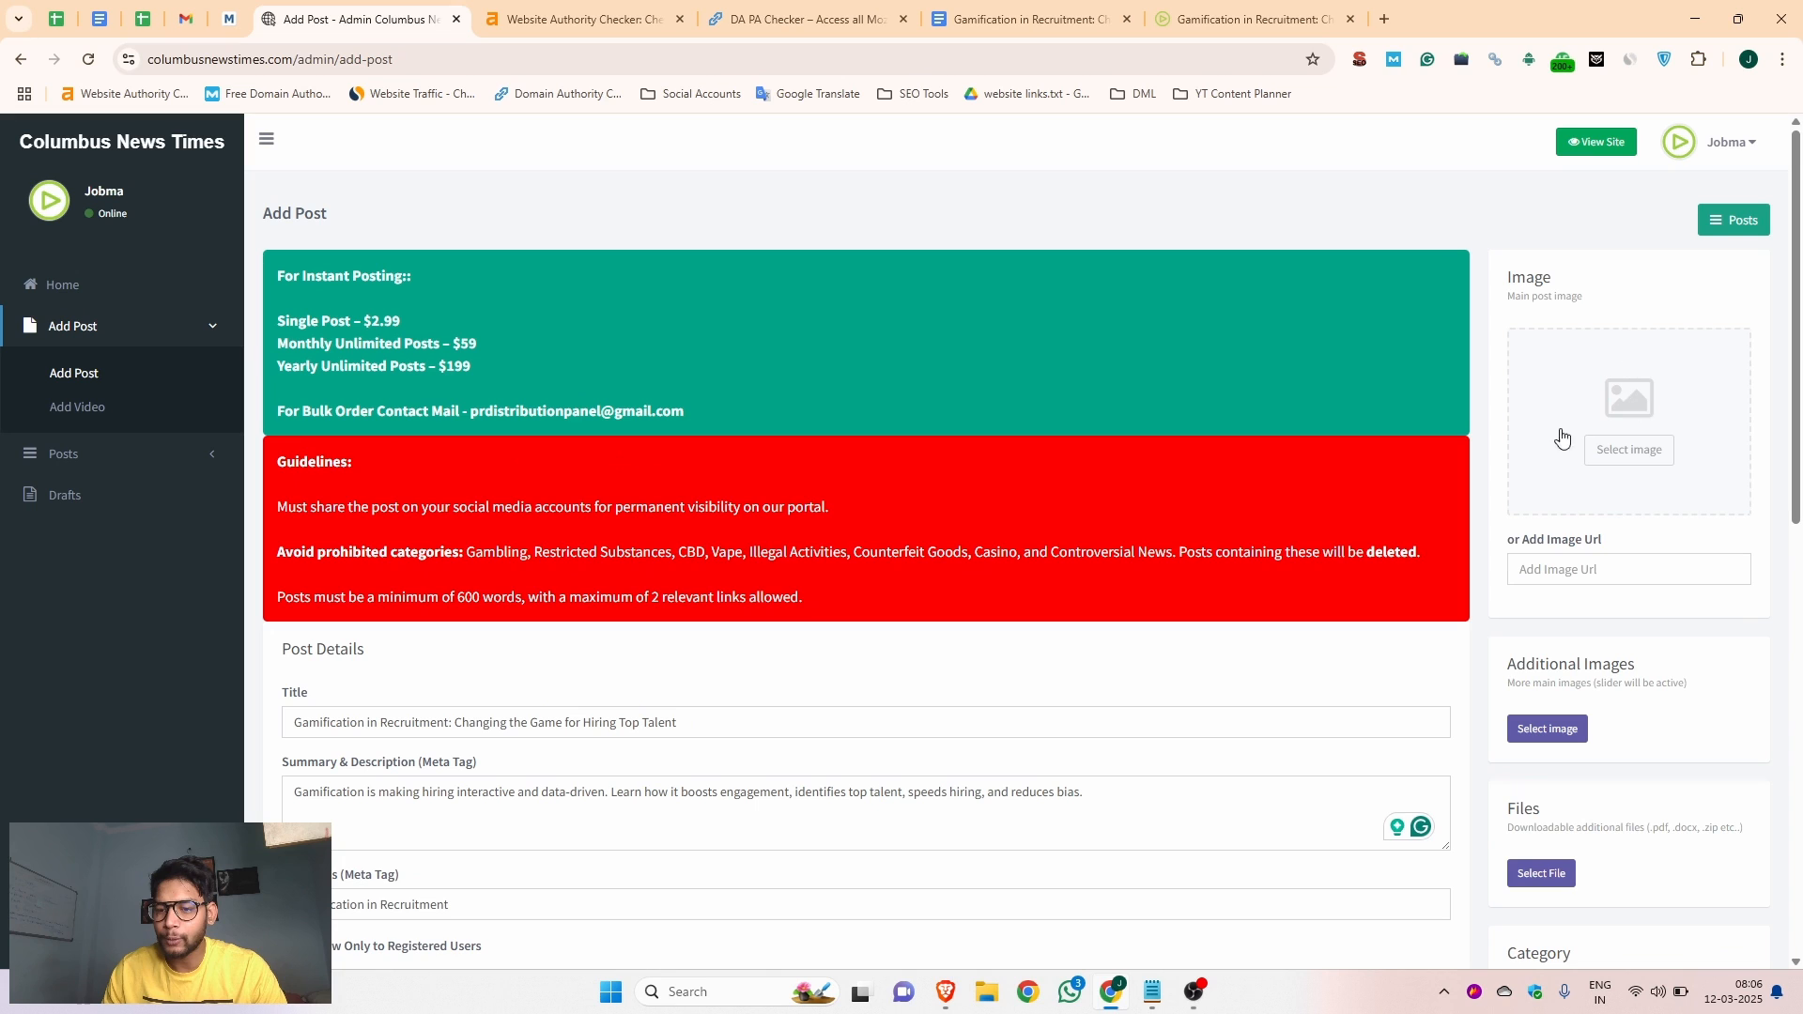
{"action": "left_click", "coordinate": [1639, 452]}
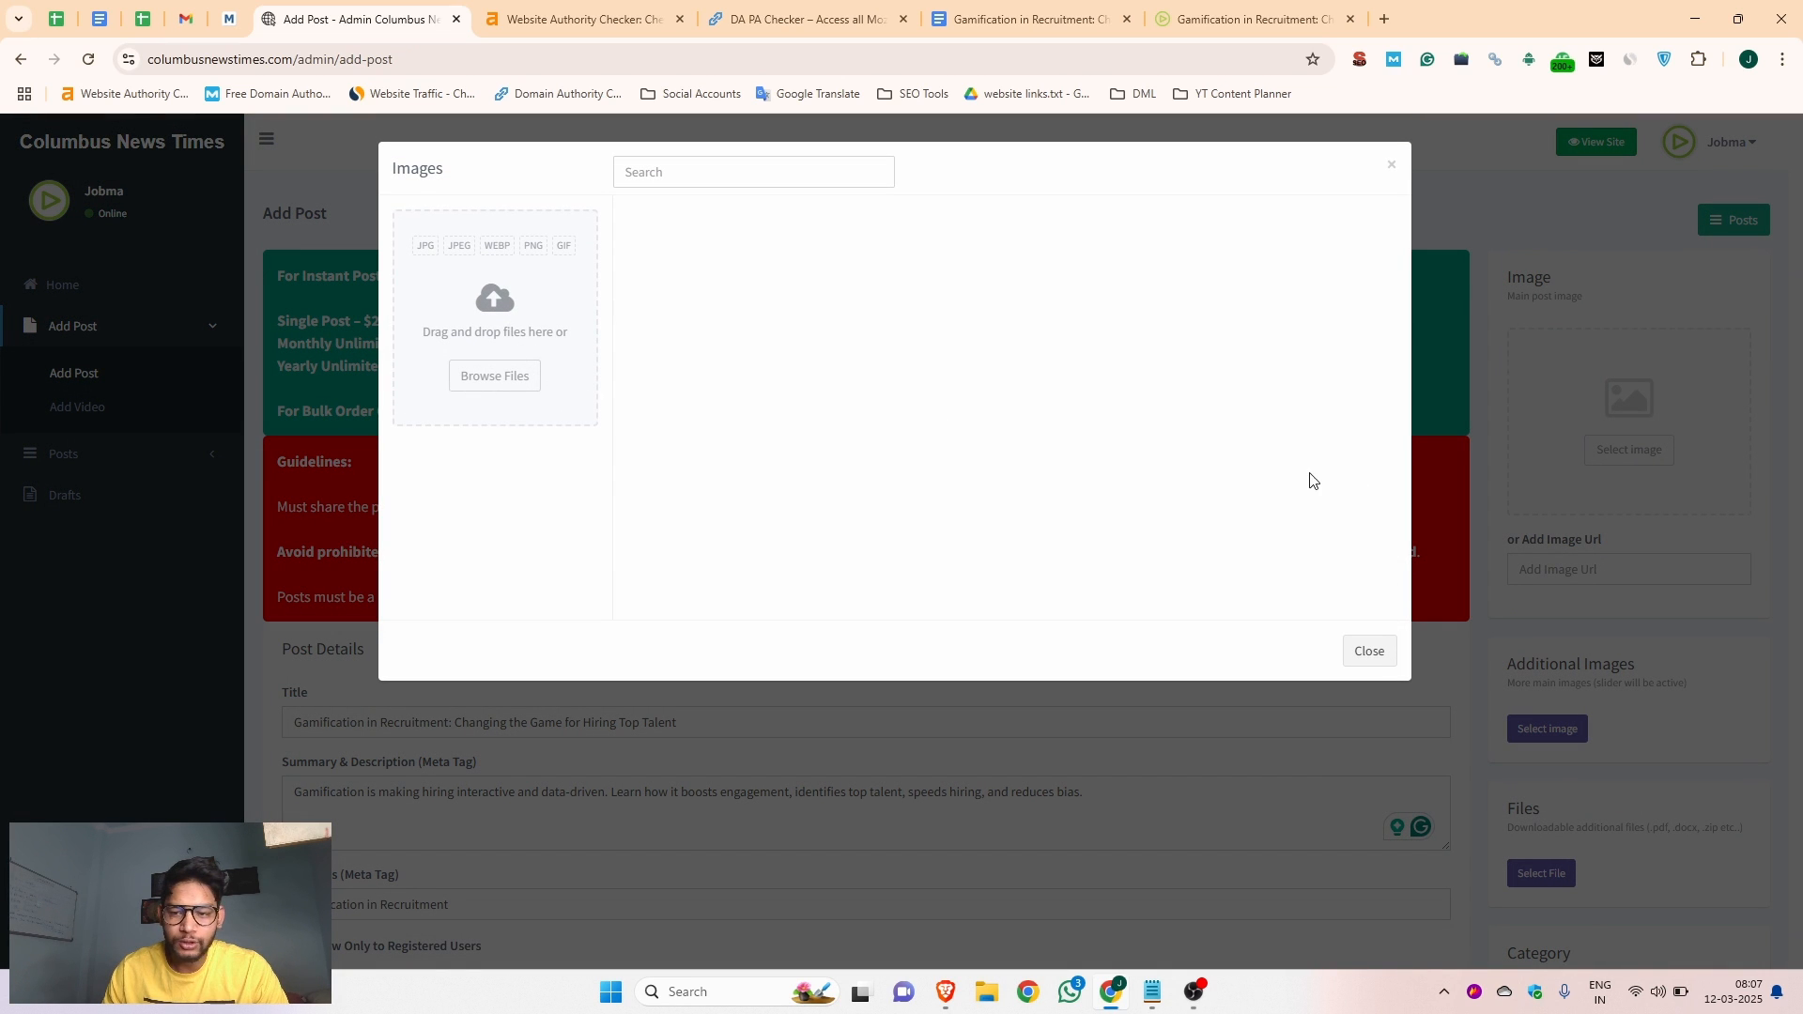
{"action": "left_click", "coordinate": [495, 383]}
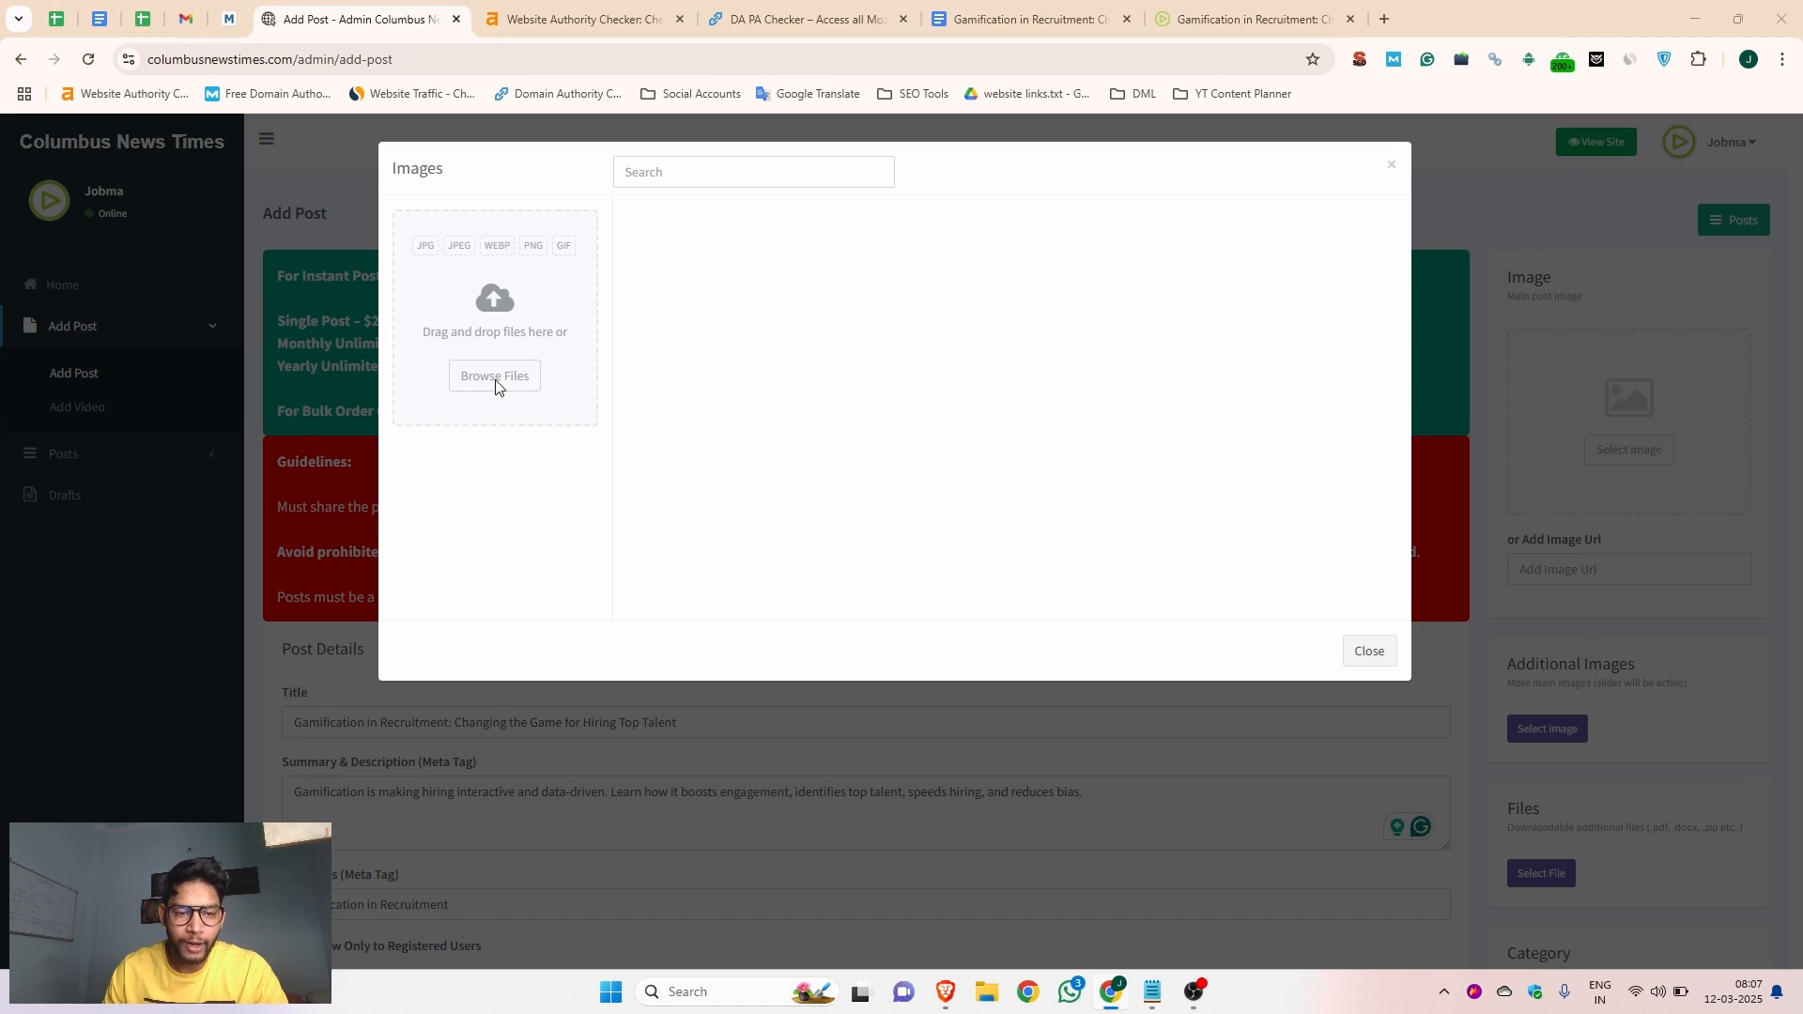
{"action": "scroll", "coordinate": [323, 284], "scroll_direction": "down", "scroll_amount": 2}
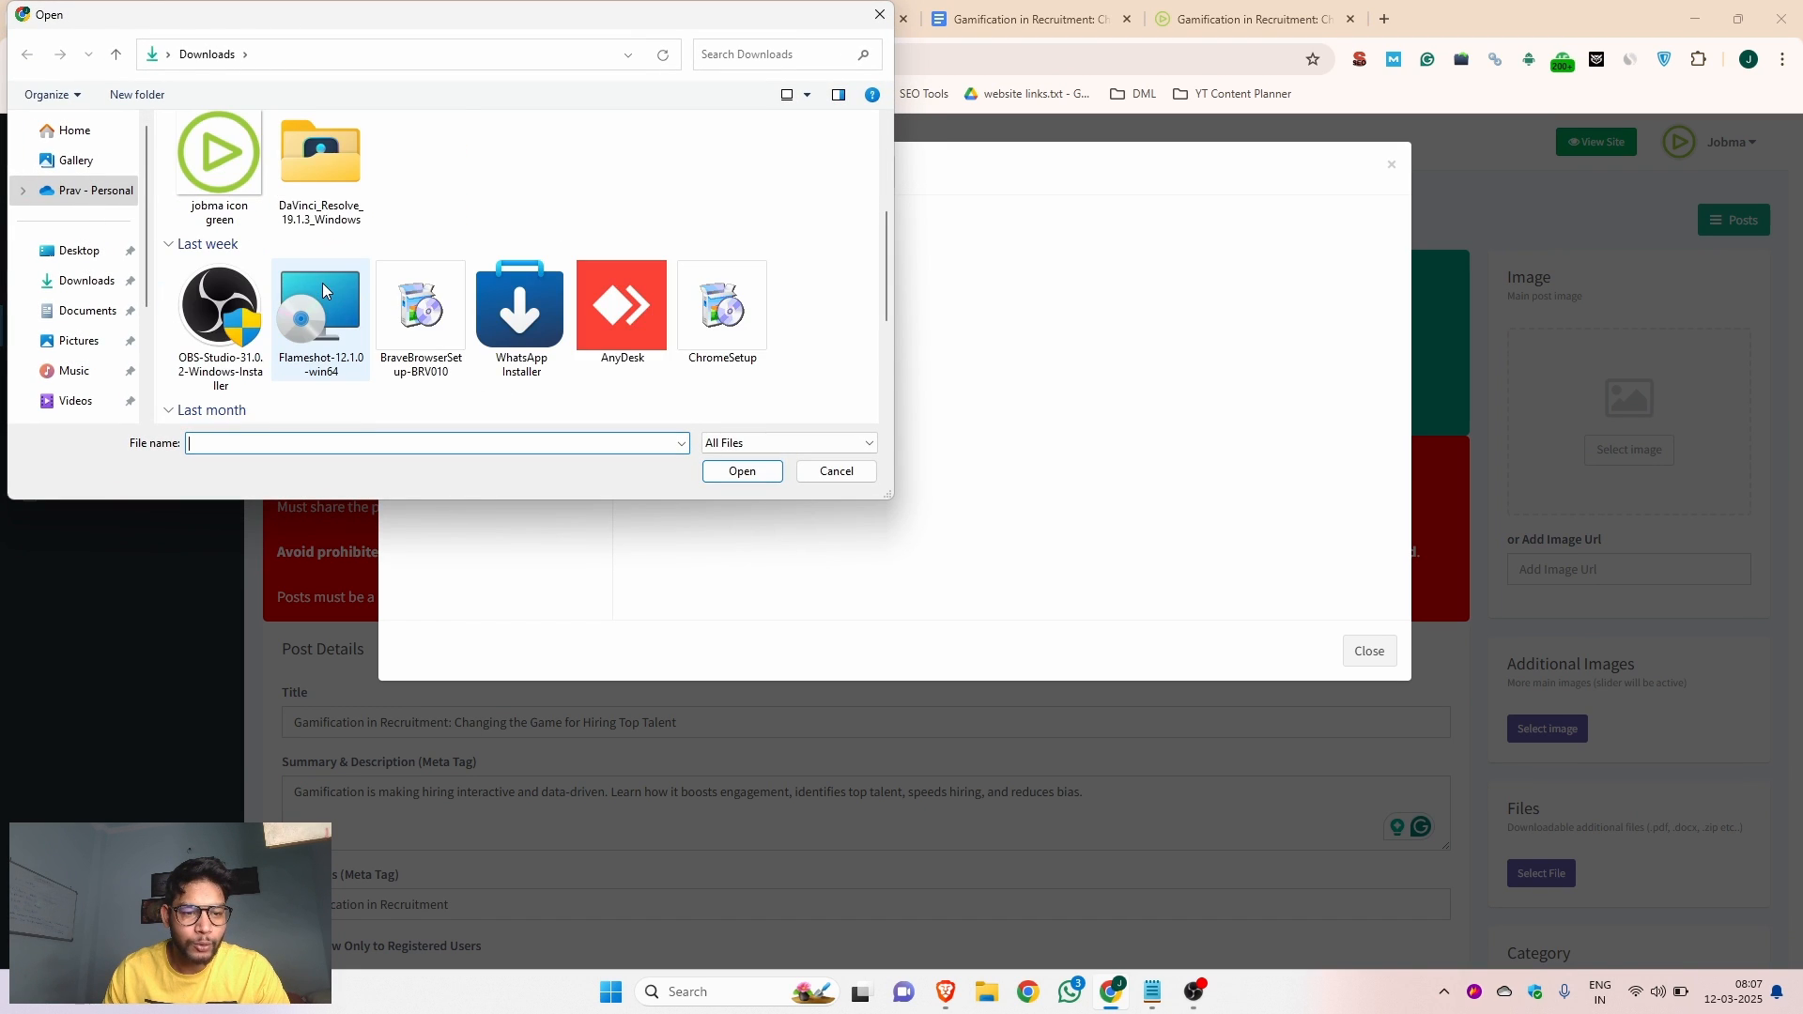
{"action": "scroll", "coordinate": [329, 301], "scroll_direction": "down", "scroll_amount": 2}
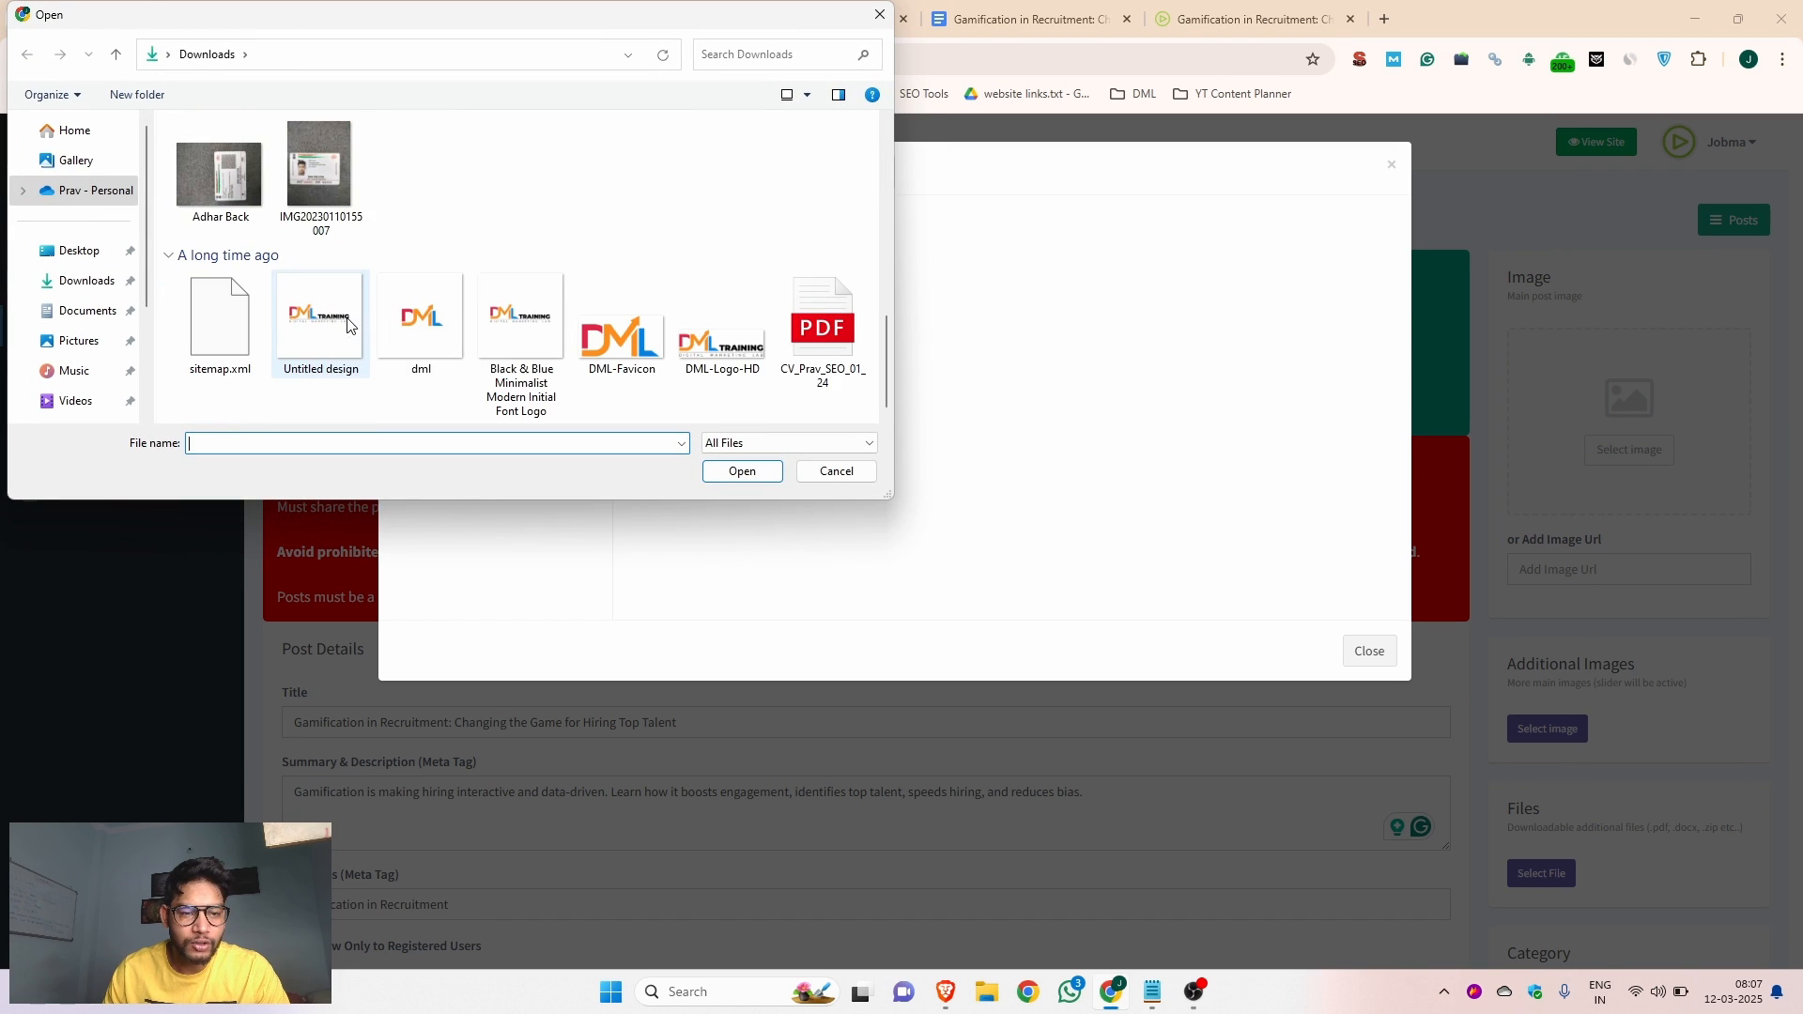
{"action": "left_click", "coordinate": [836, 472]}
{"action": "left_click", "coordinate": [1249, 19]}
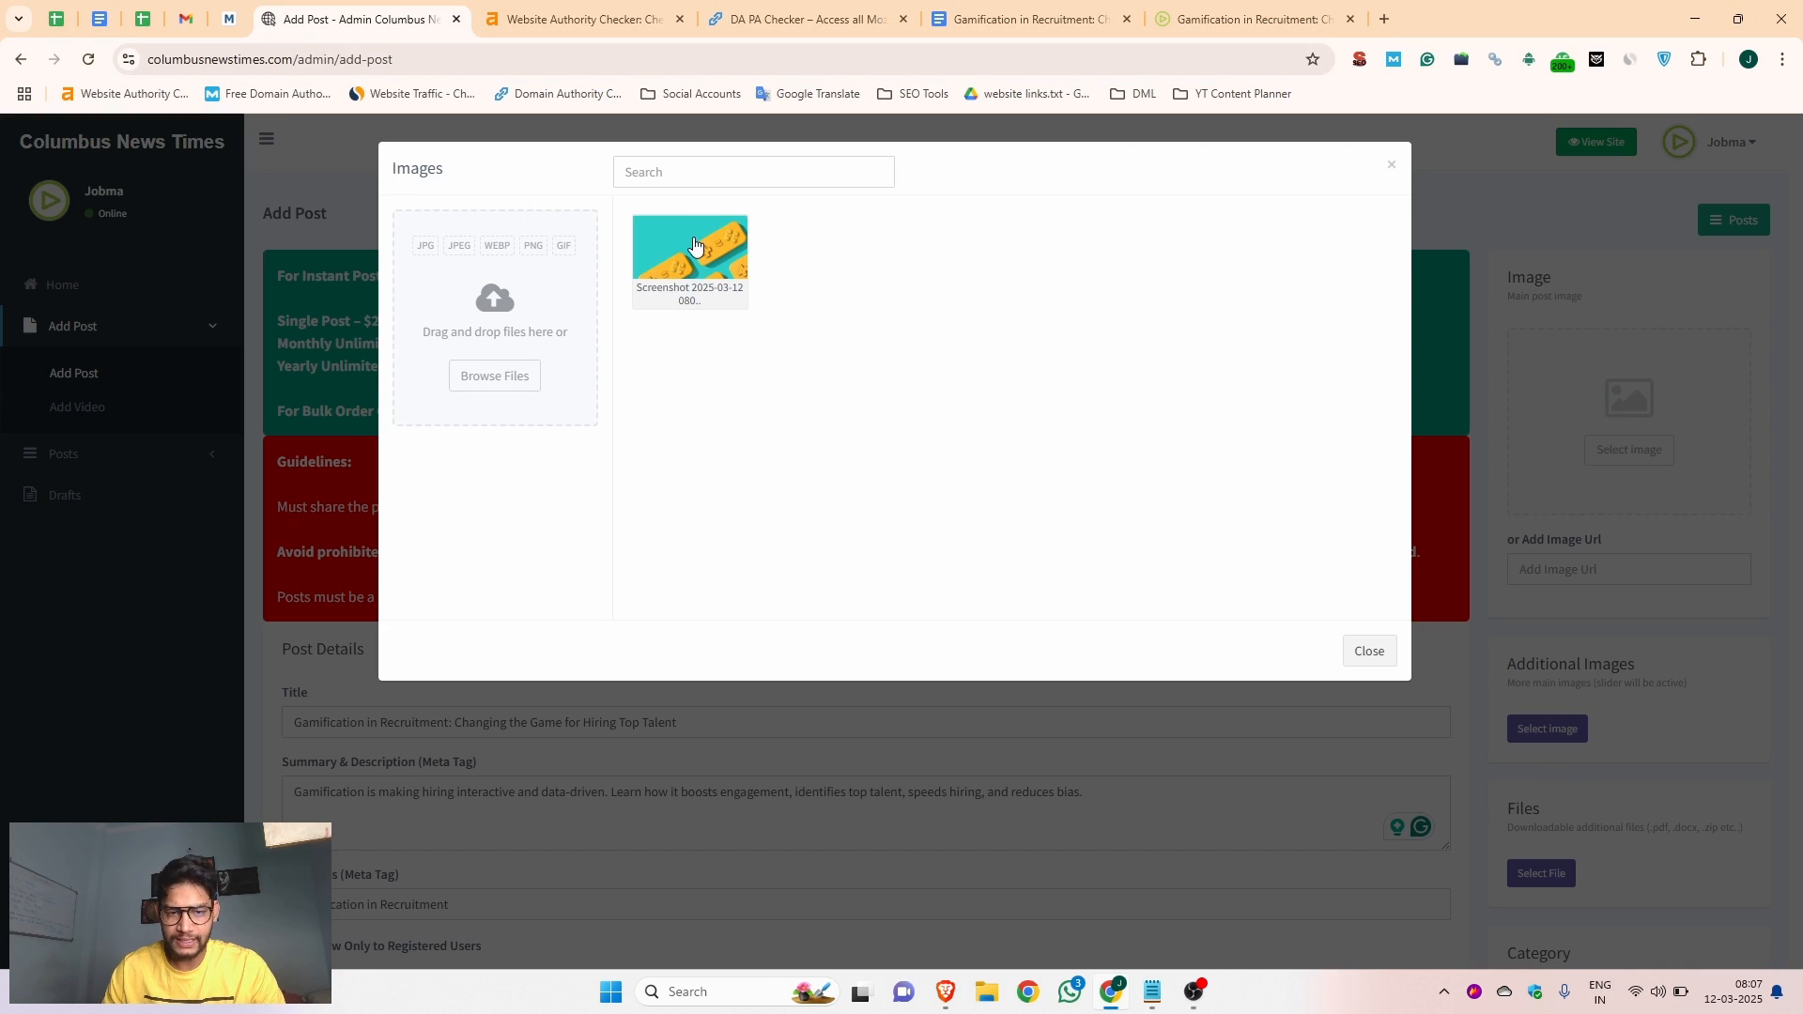
{"action": "left_click", "coordinate": [693, 247]}
{"action": "left_click", "coordinate": [1296, 652]}
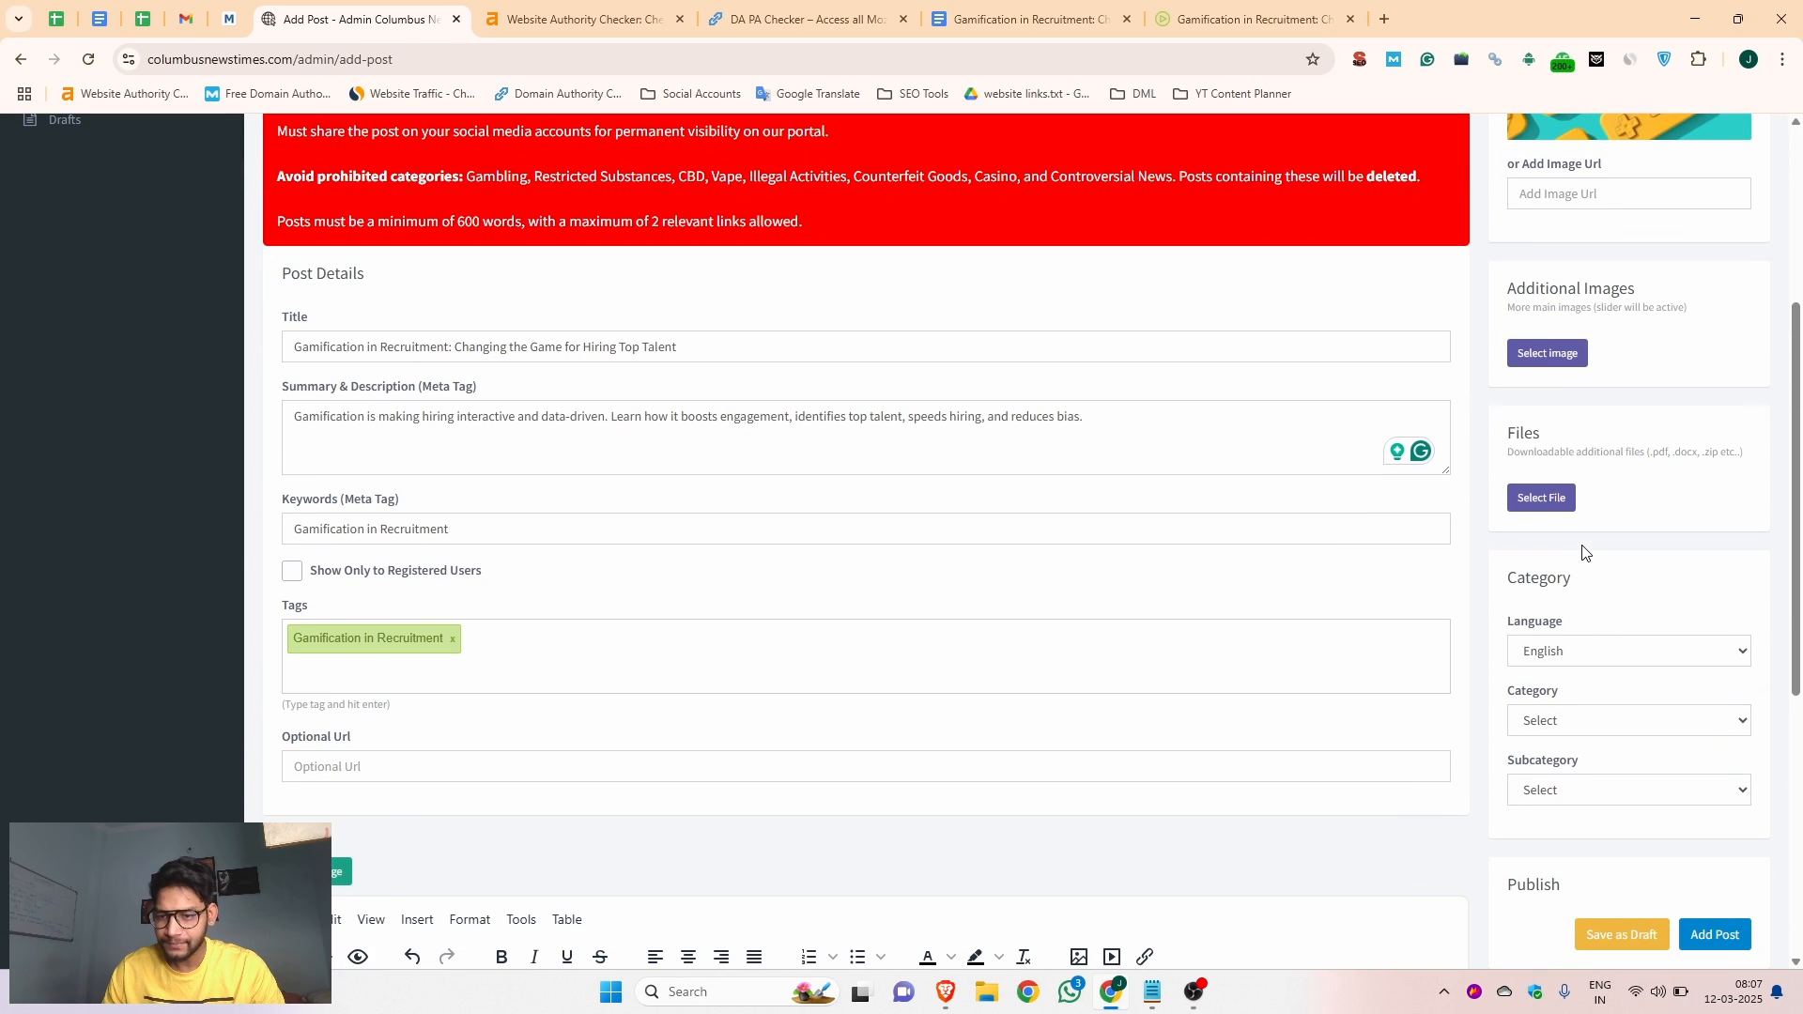
Set the post's category to Technology and submit the post
{"action": "left_click", "coordinate": [1581, 721]}
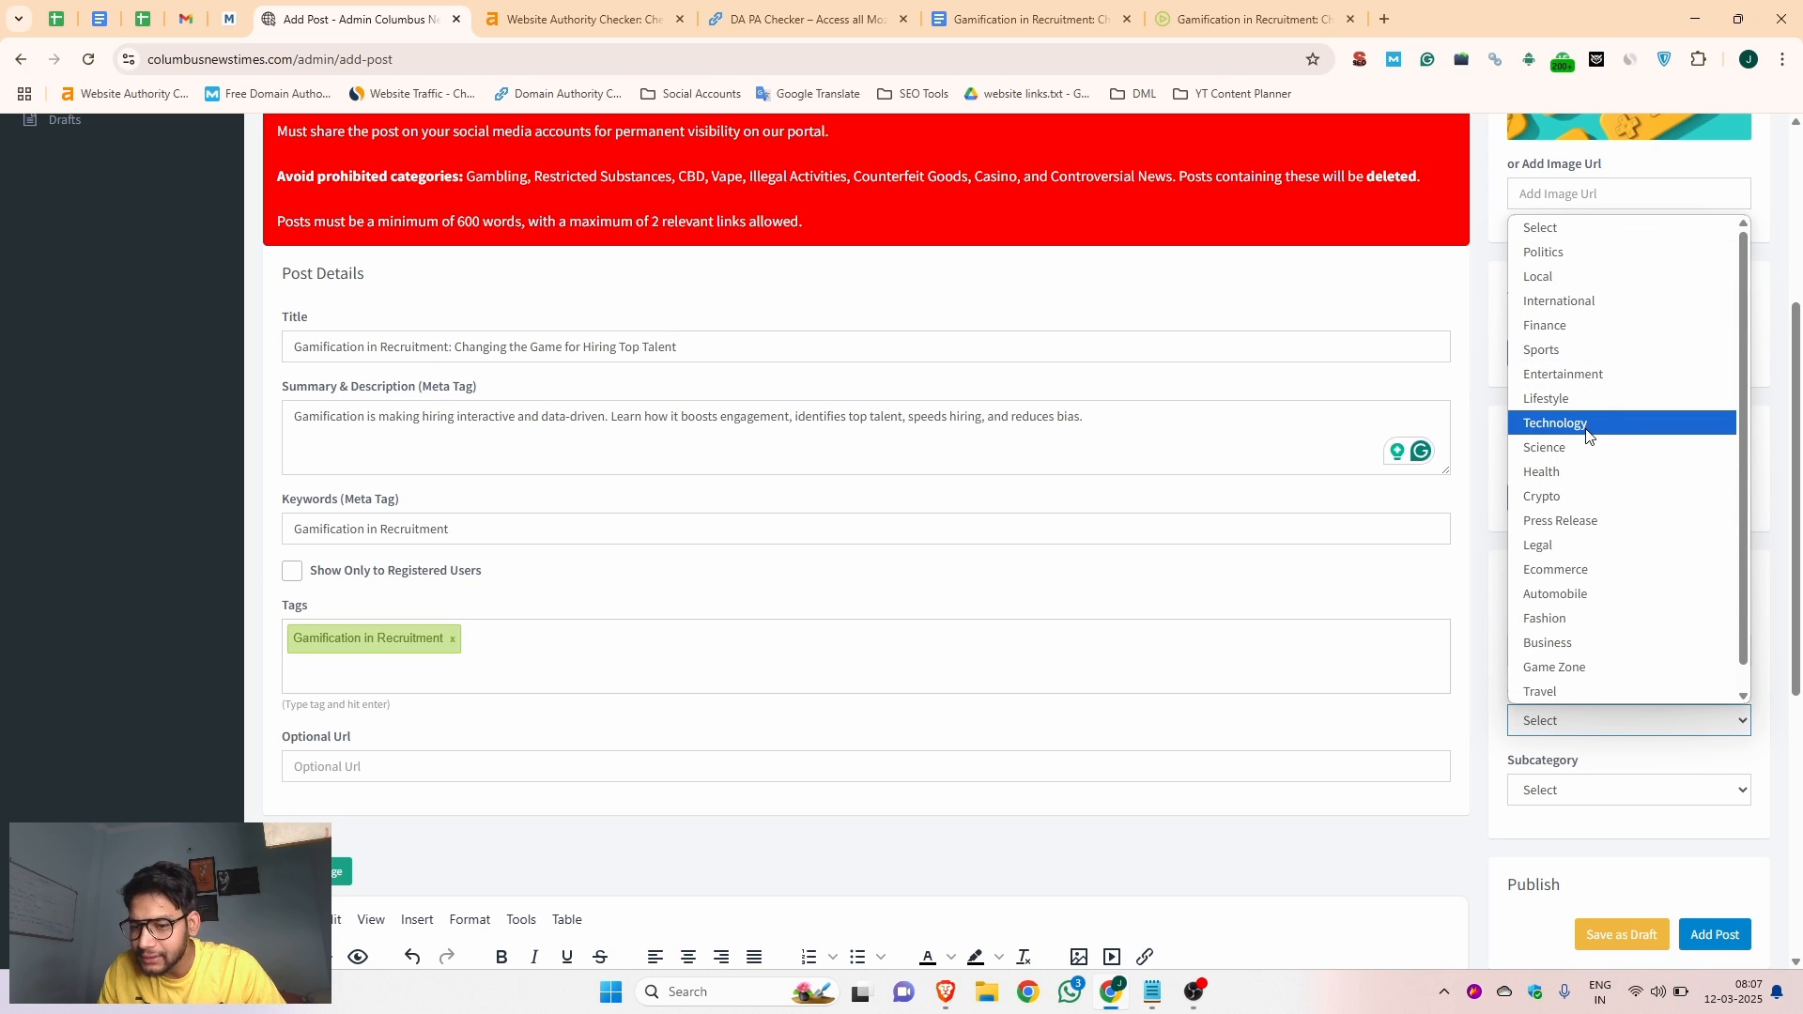
{"action": "scroll", "coordinate": [1583, 639], "scroll_direction": "down", "scroll_amount": 1}
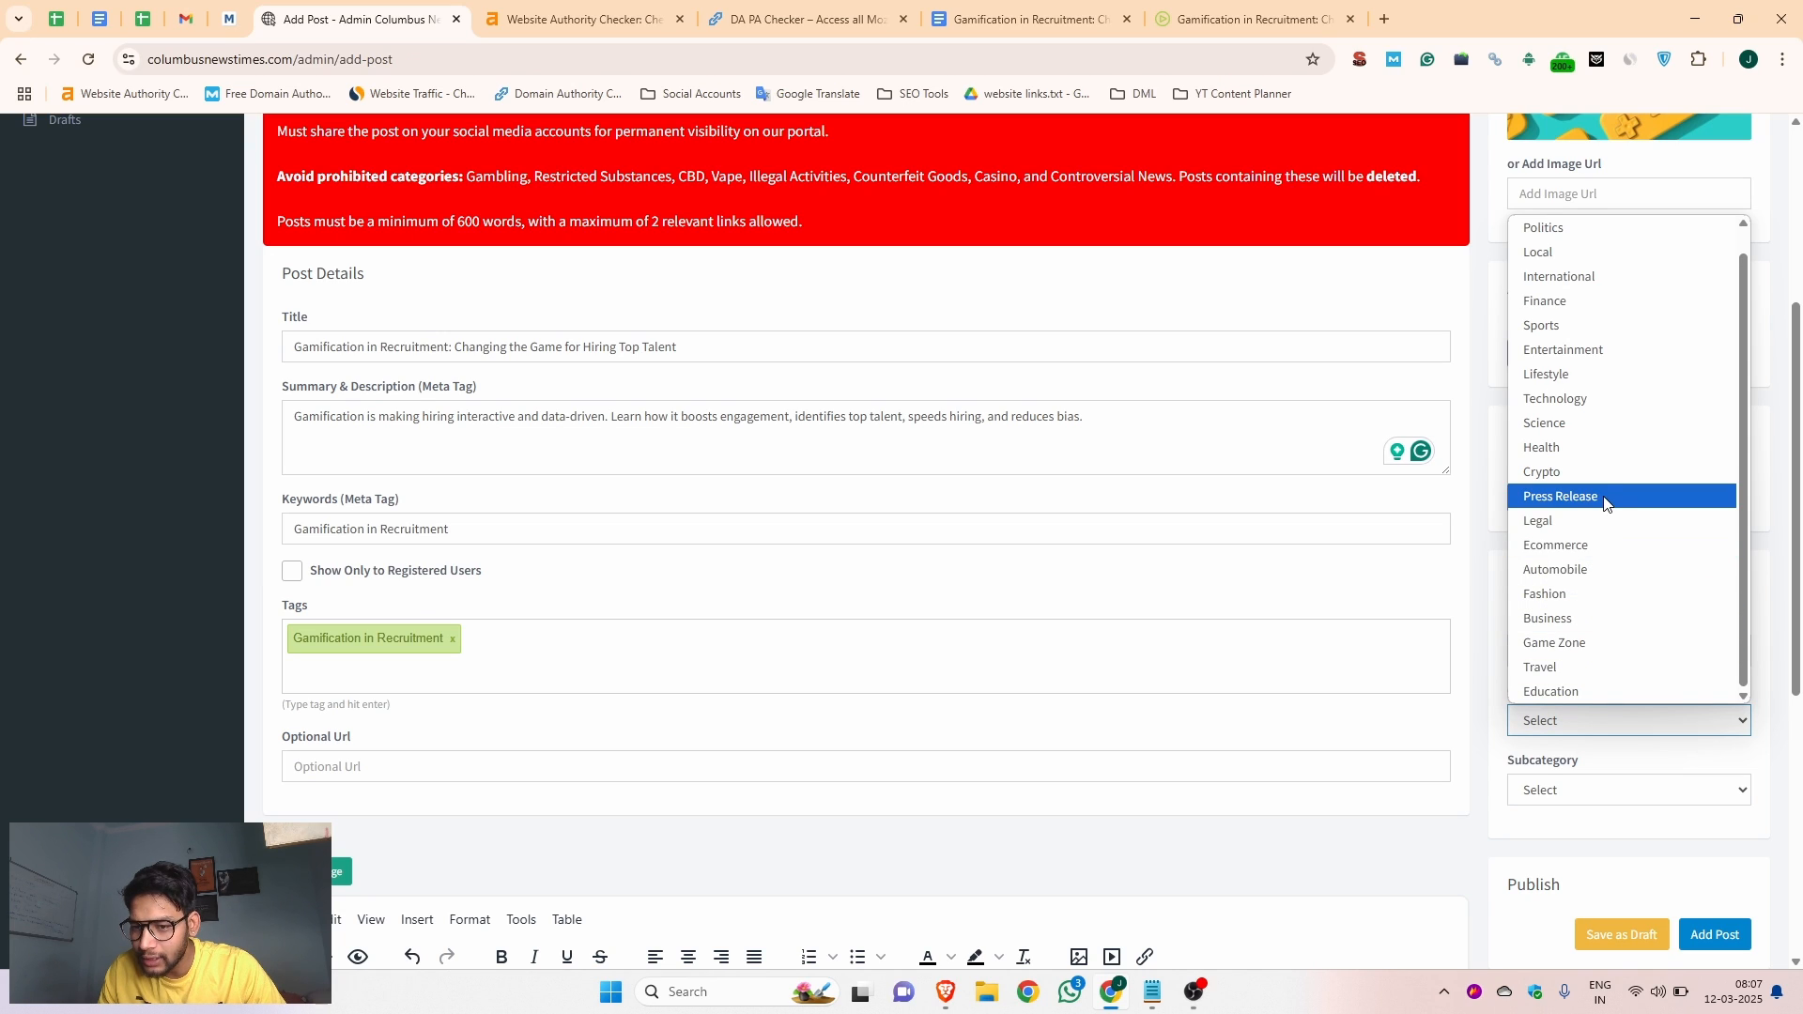
{"action": "left_click", "coordinate": [1598, 403]}
{"action": "scroll", "coordinate": [1563, 789], "scroll_direction": "down", "scroll_amount": 4}
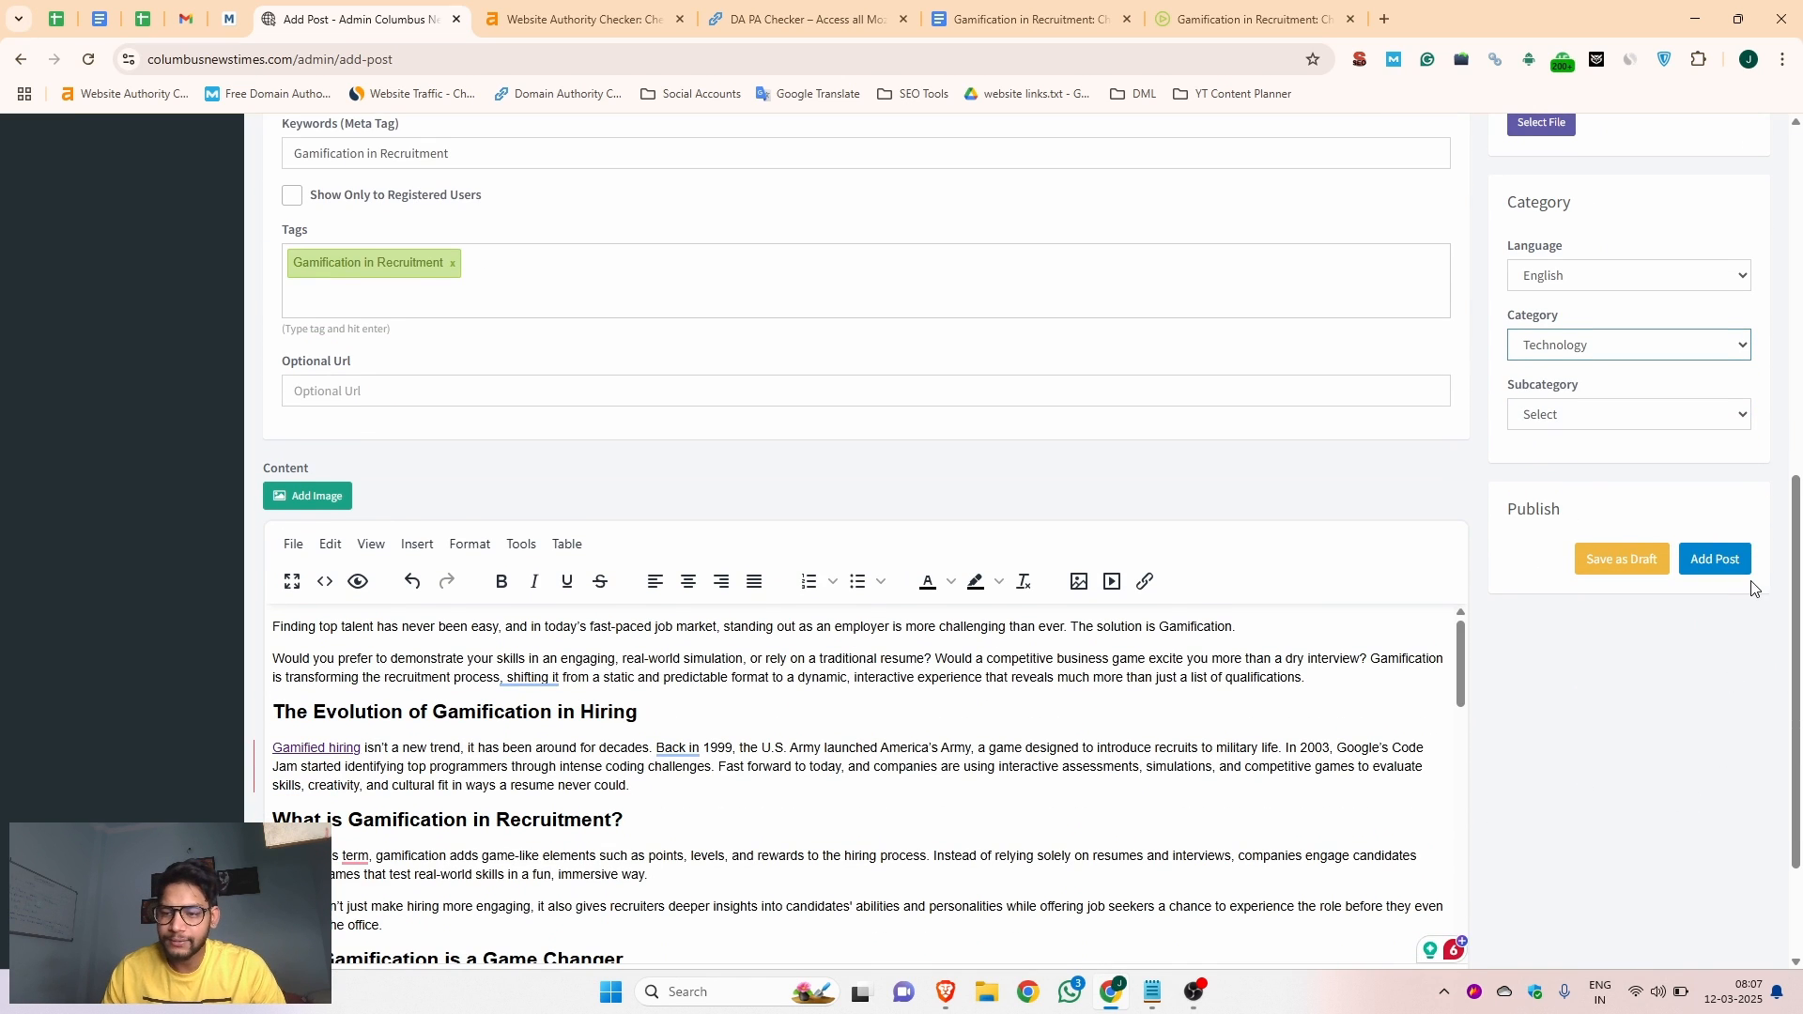
{"action": "left_click", "coordinate": [1715, 560]}
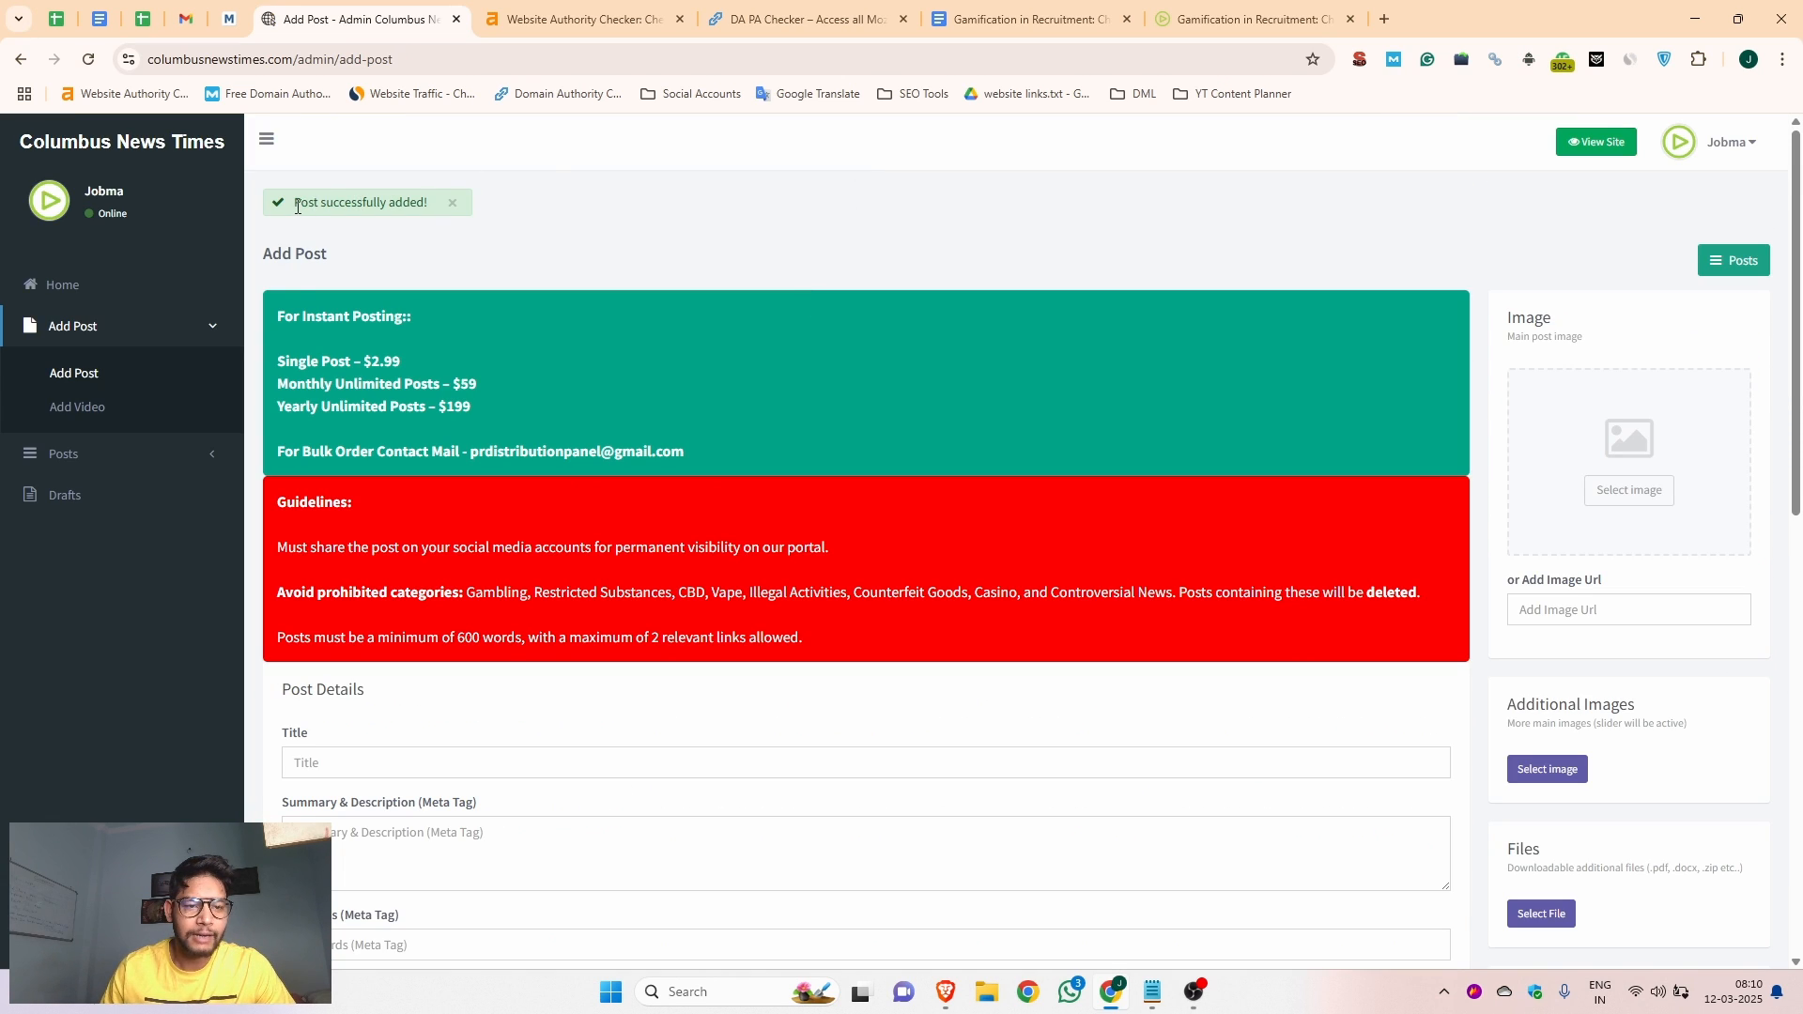
Open the list of the account's posts in the admin panel
{"action": "left_click_drag", "start_coordinate": [430, 202], "coordinate": [291, 203]}
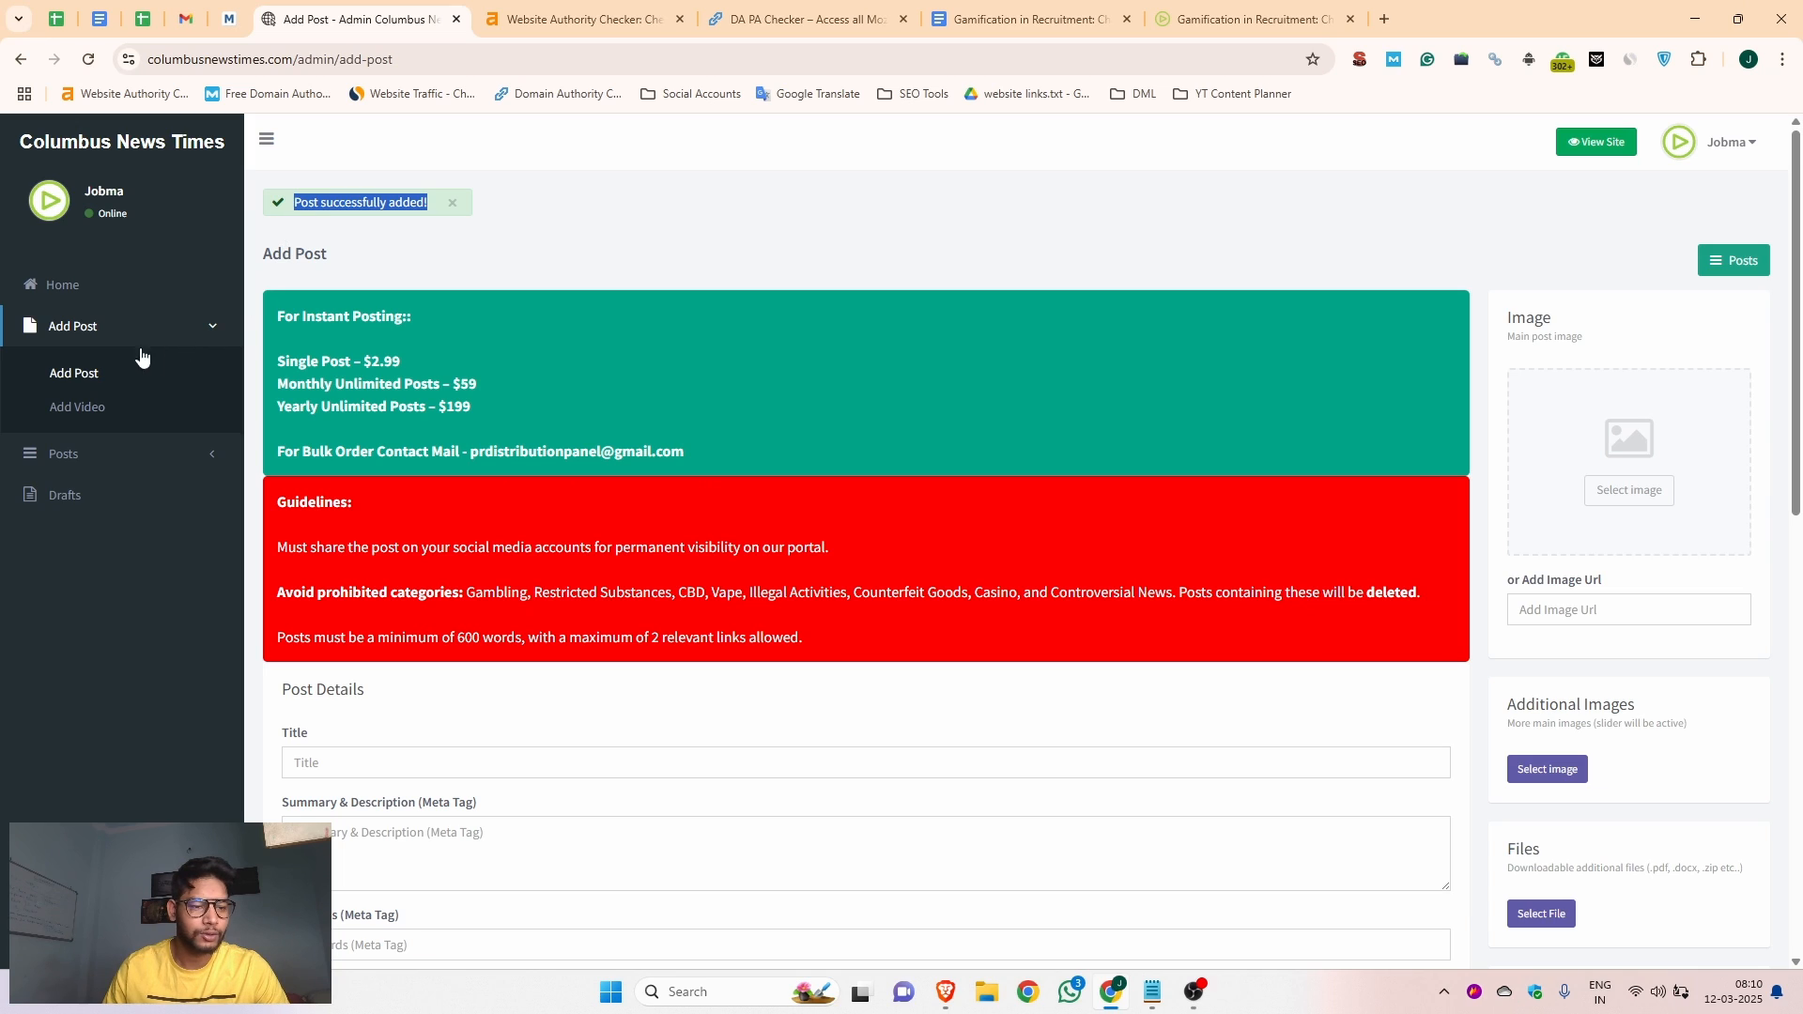
{"action": "left_click", "coordinate": [86, 456]}
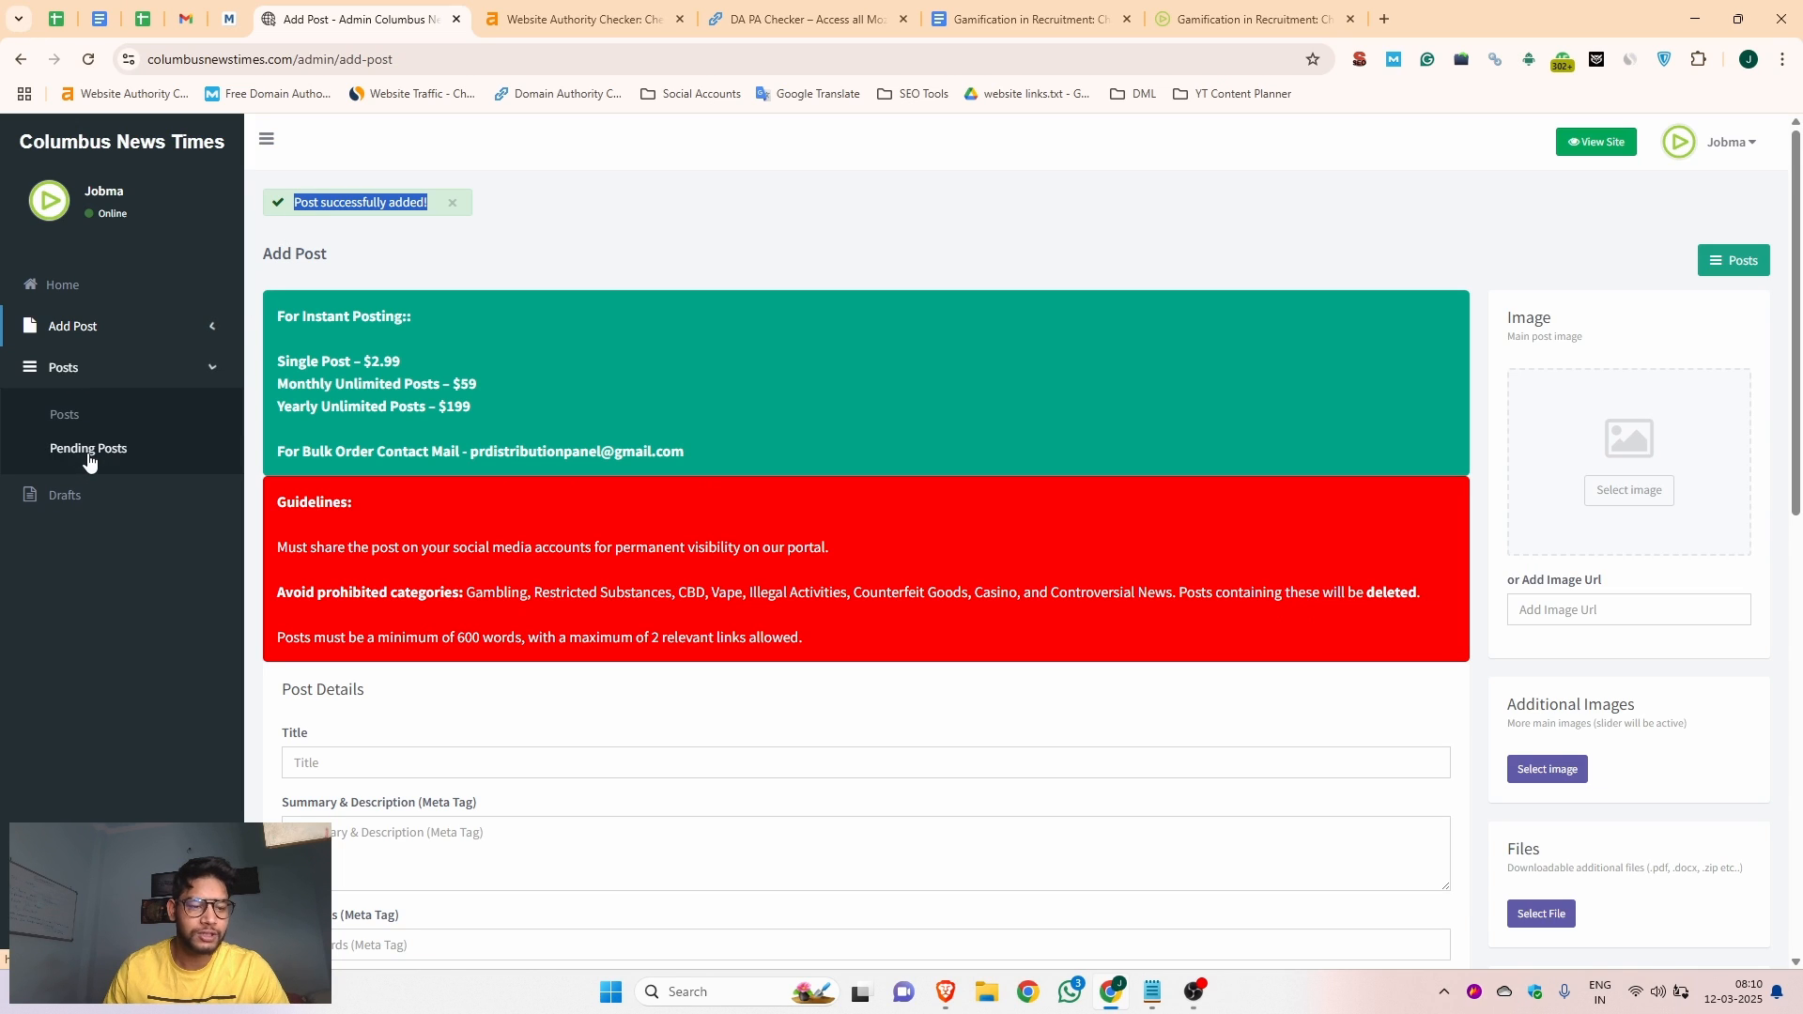
{"action": "left_click", "coordinate": [64, 418]}
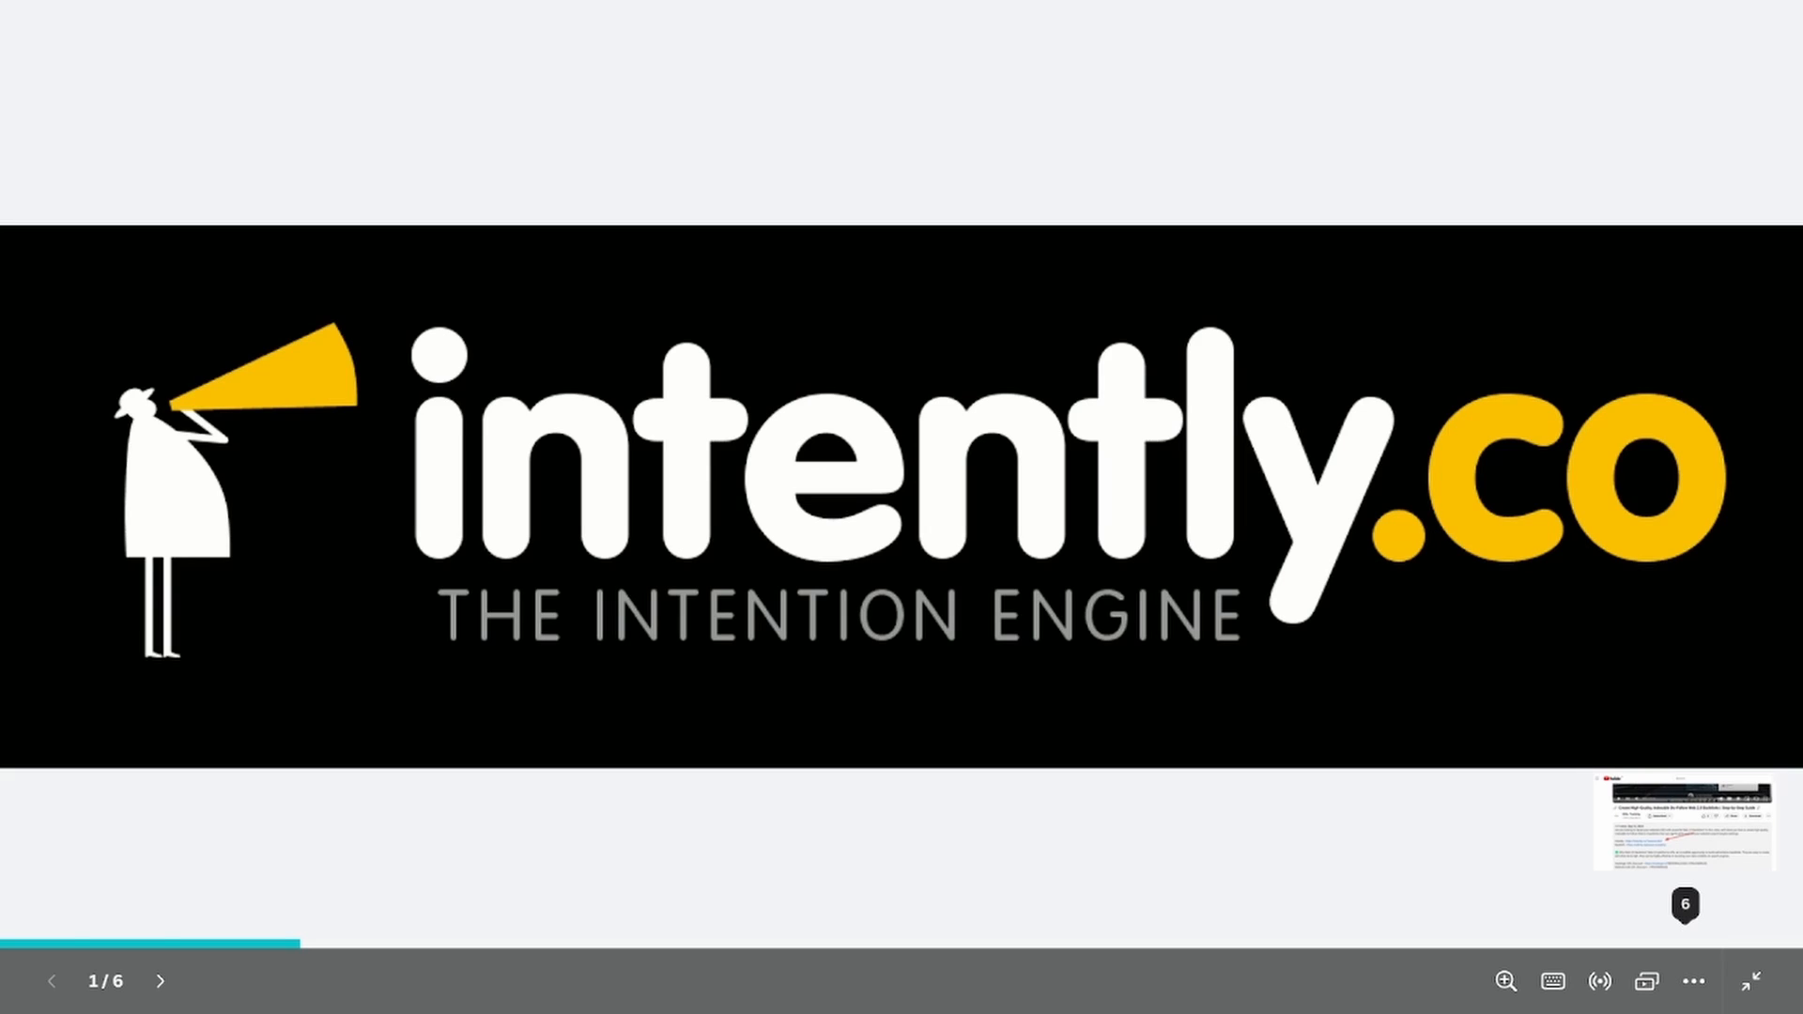
{"action": "key", "text": "Right"}
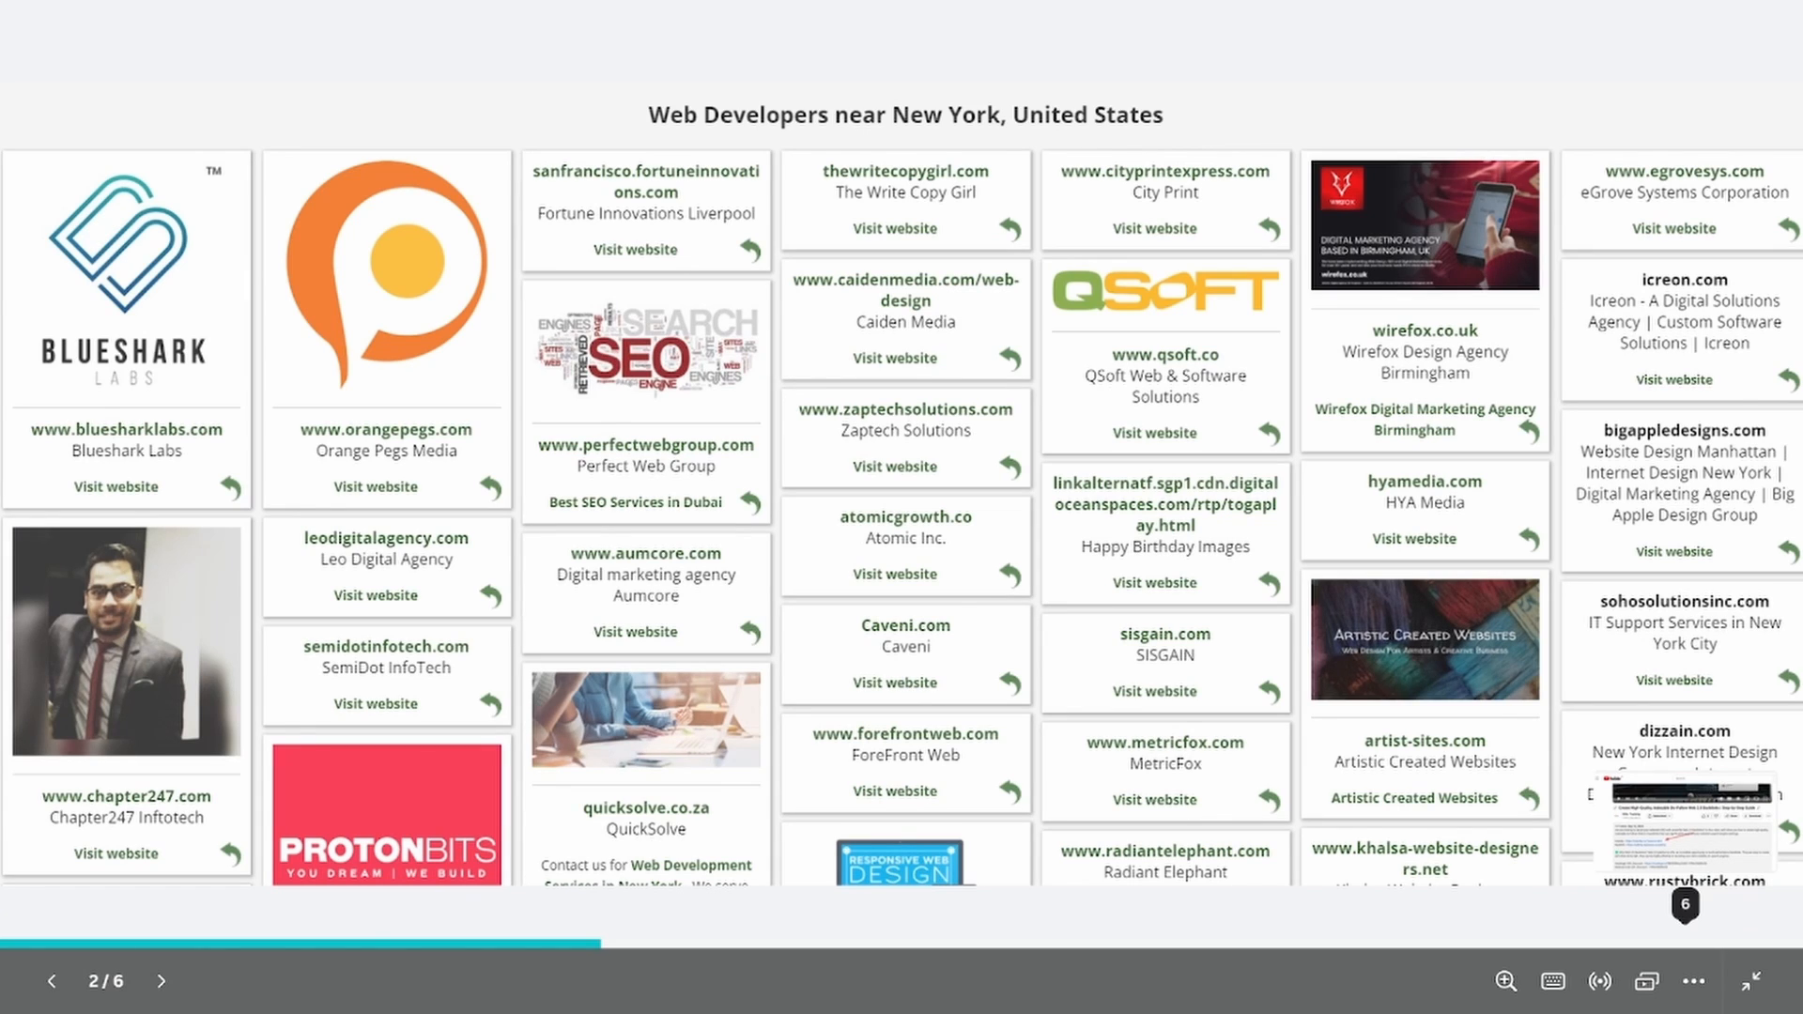
{"action": "key", "text": "Right"}
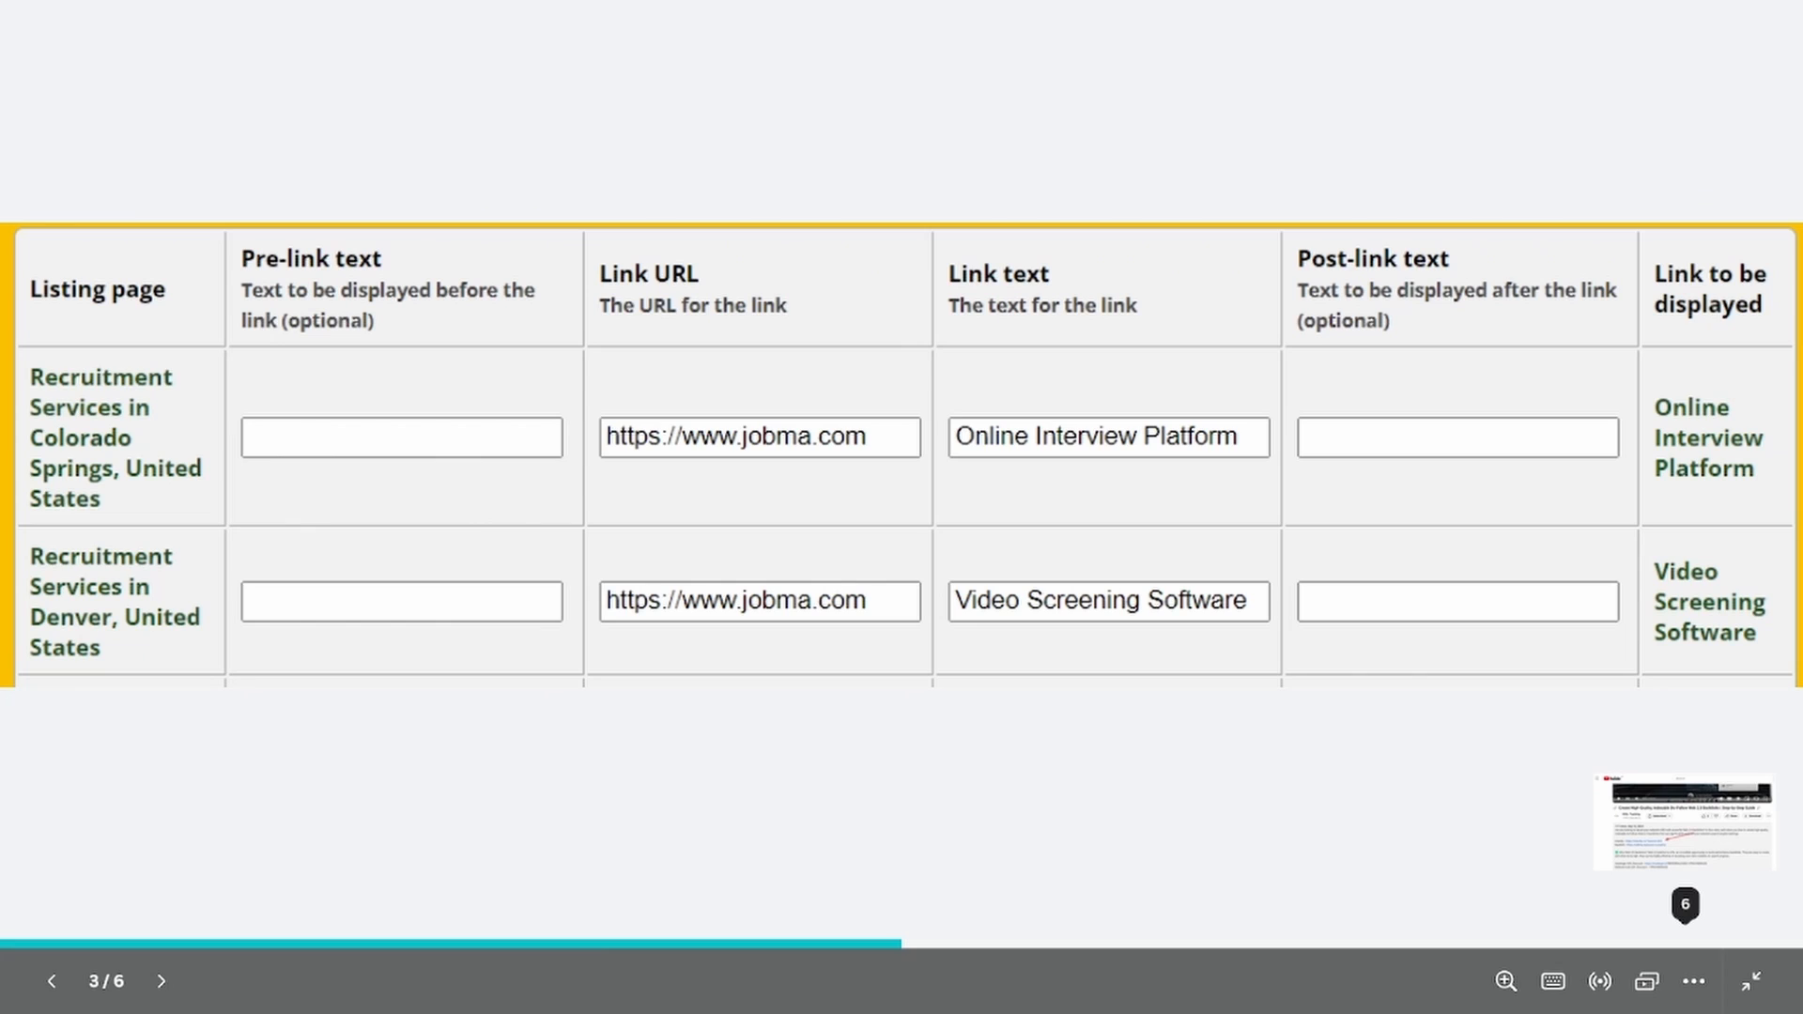
{"action": "key", "text": "Right"}
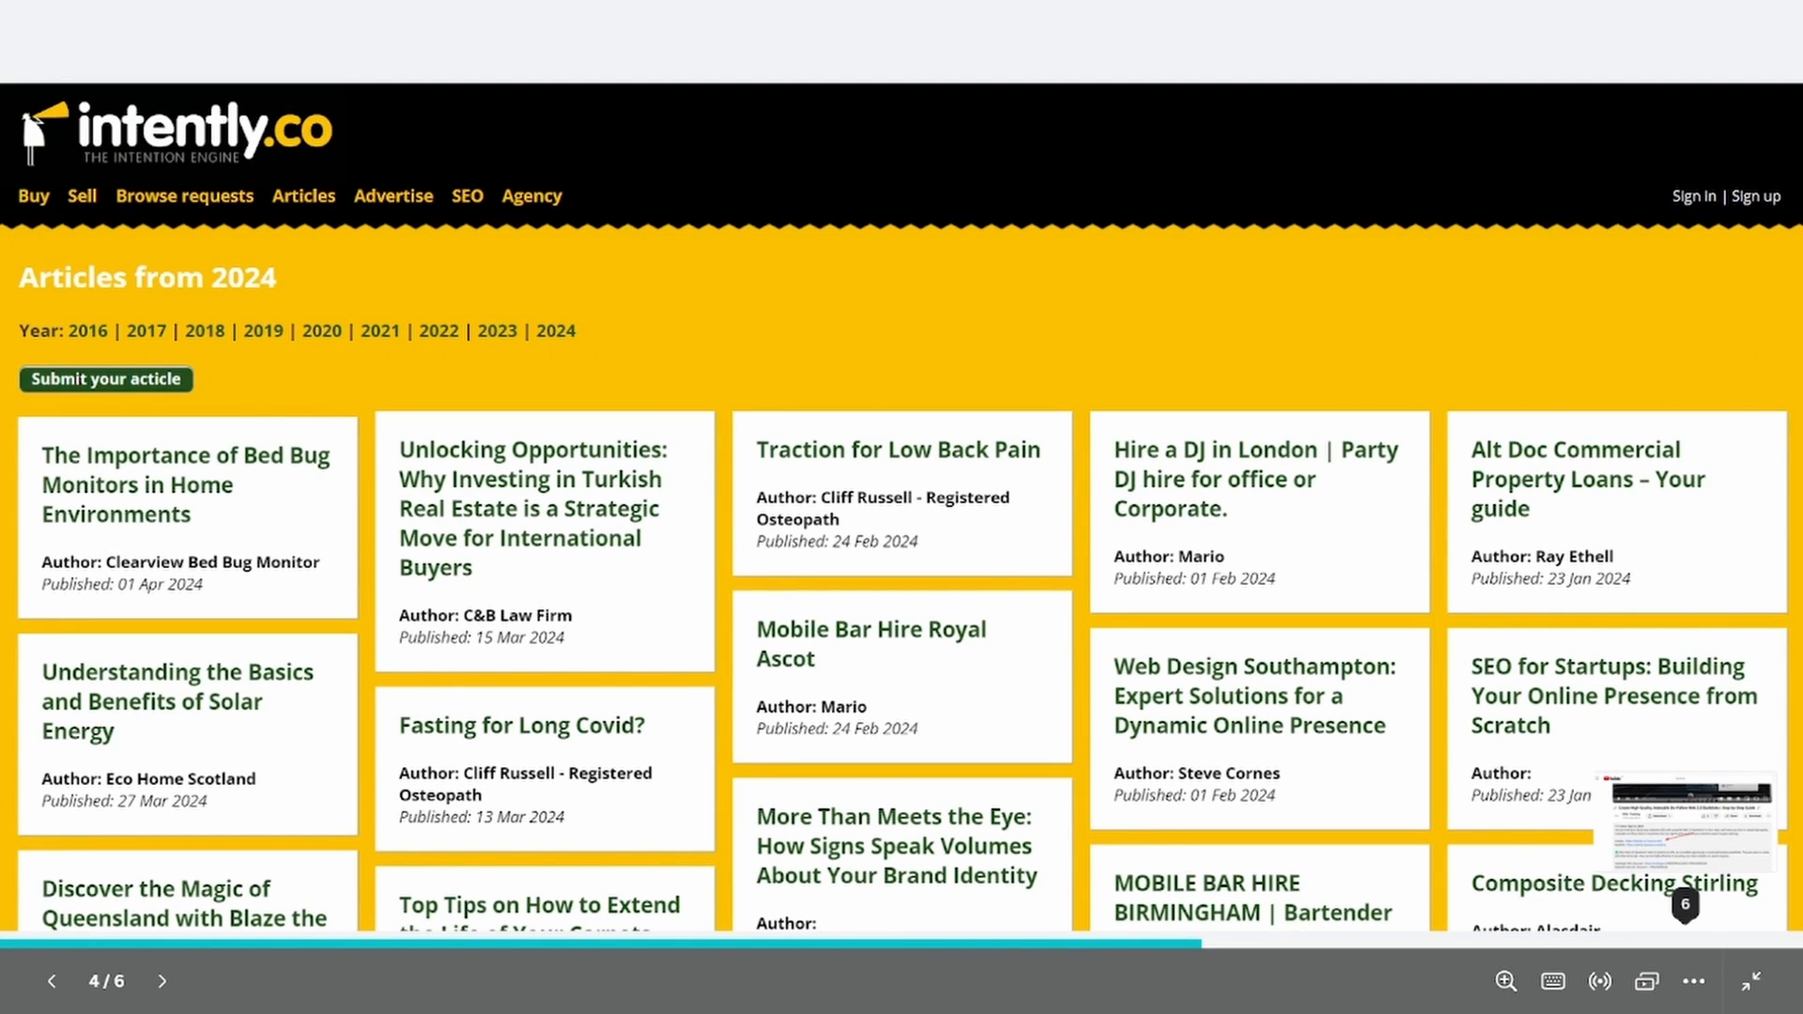
{"action": "key", "text": "Right"}
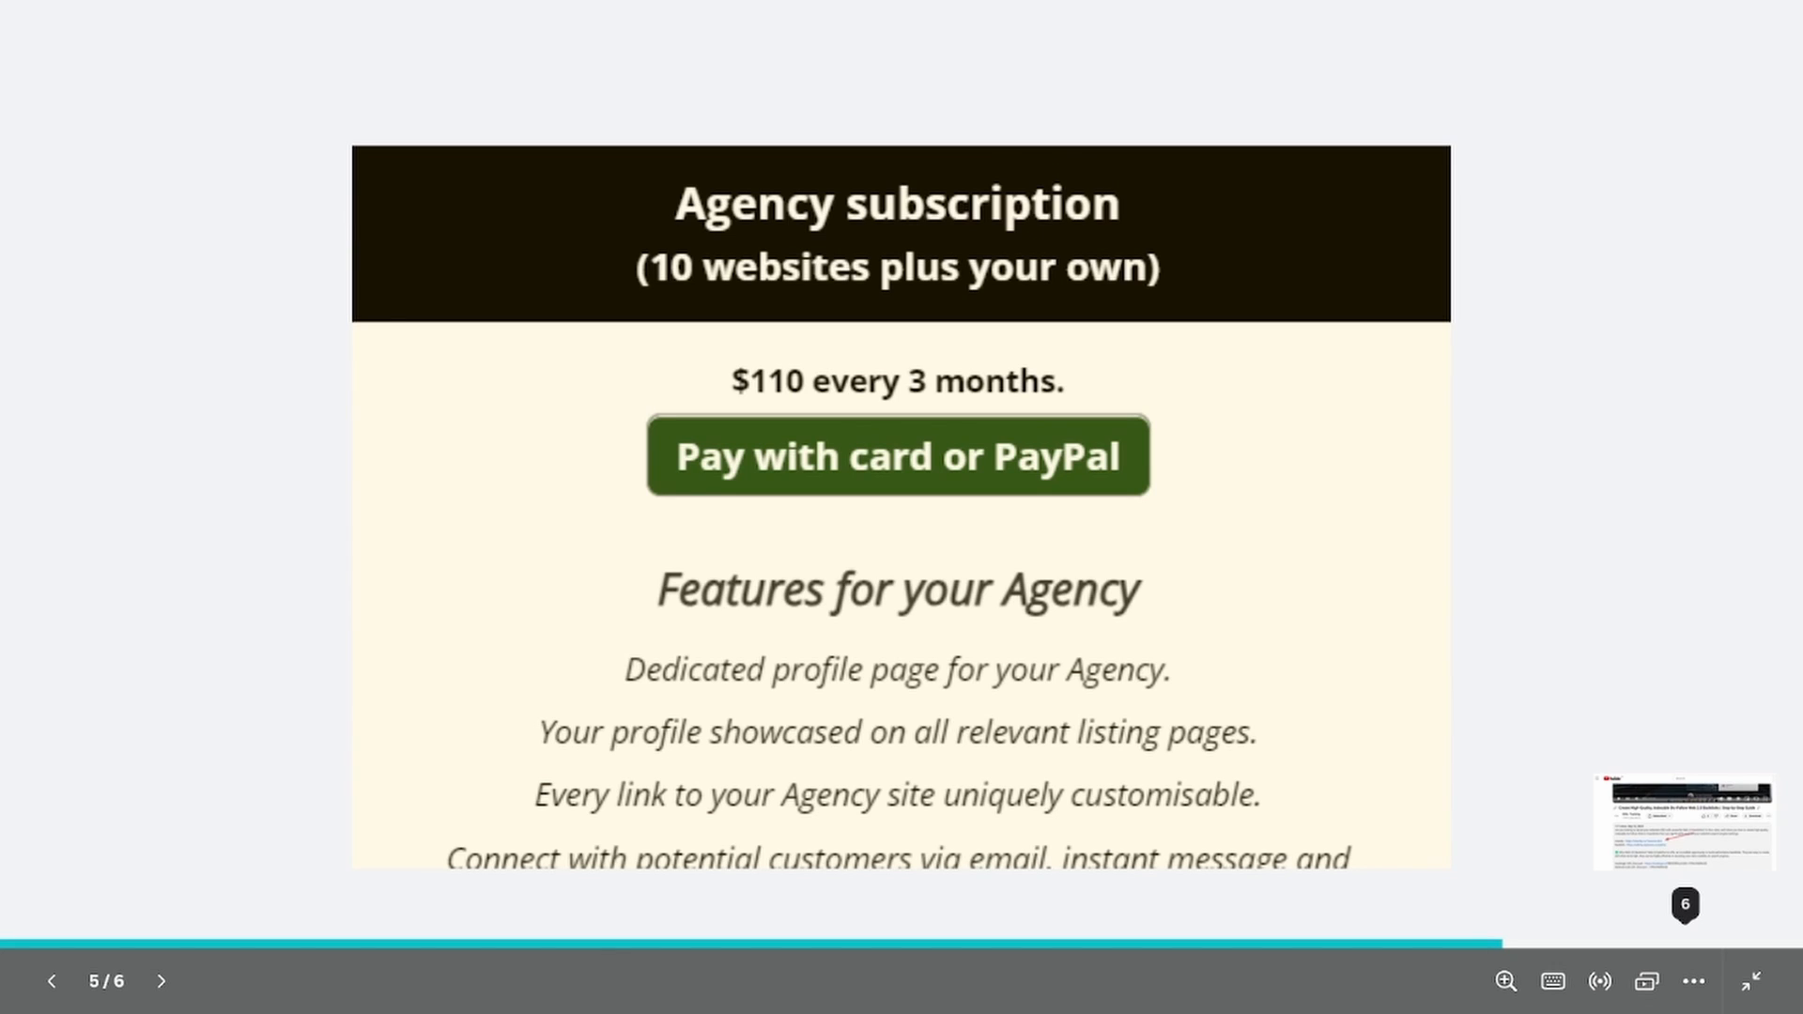
{"action": "key", "text": "Right"}
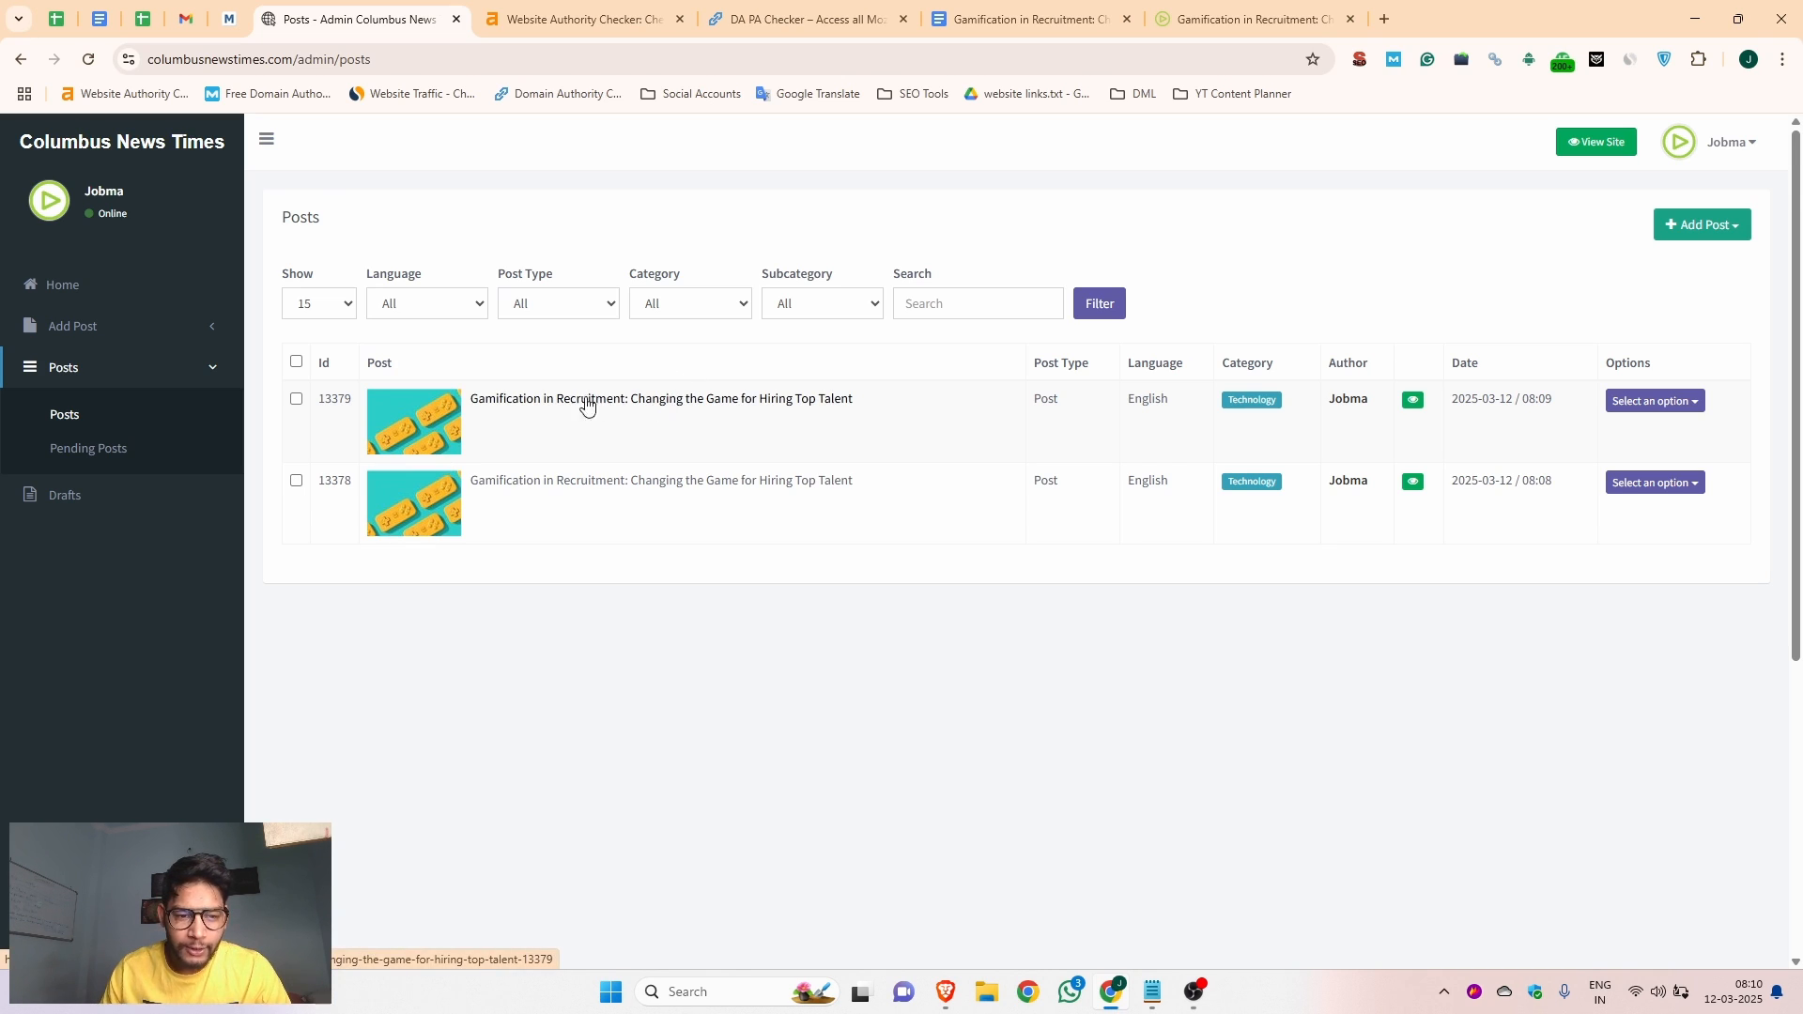
View the newest gamification article from the posts list on the public site and select its page URL
{"action": "left_click", "coordinate": [688, 402]}
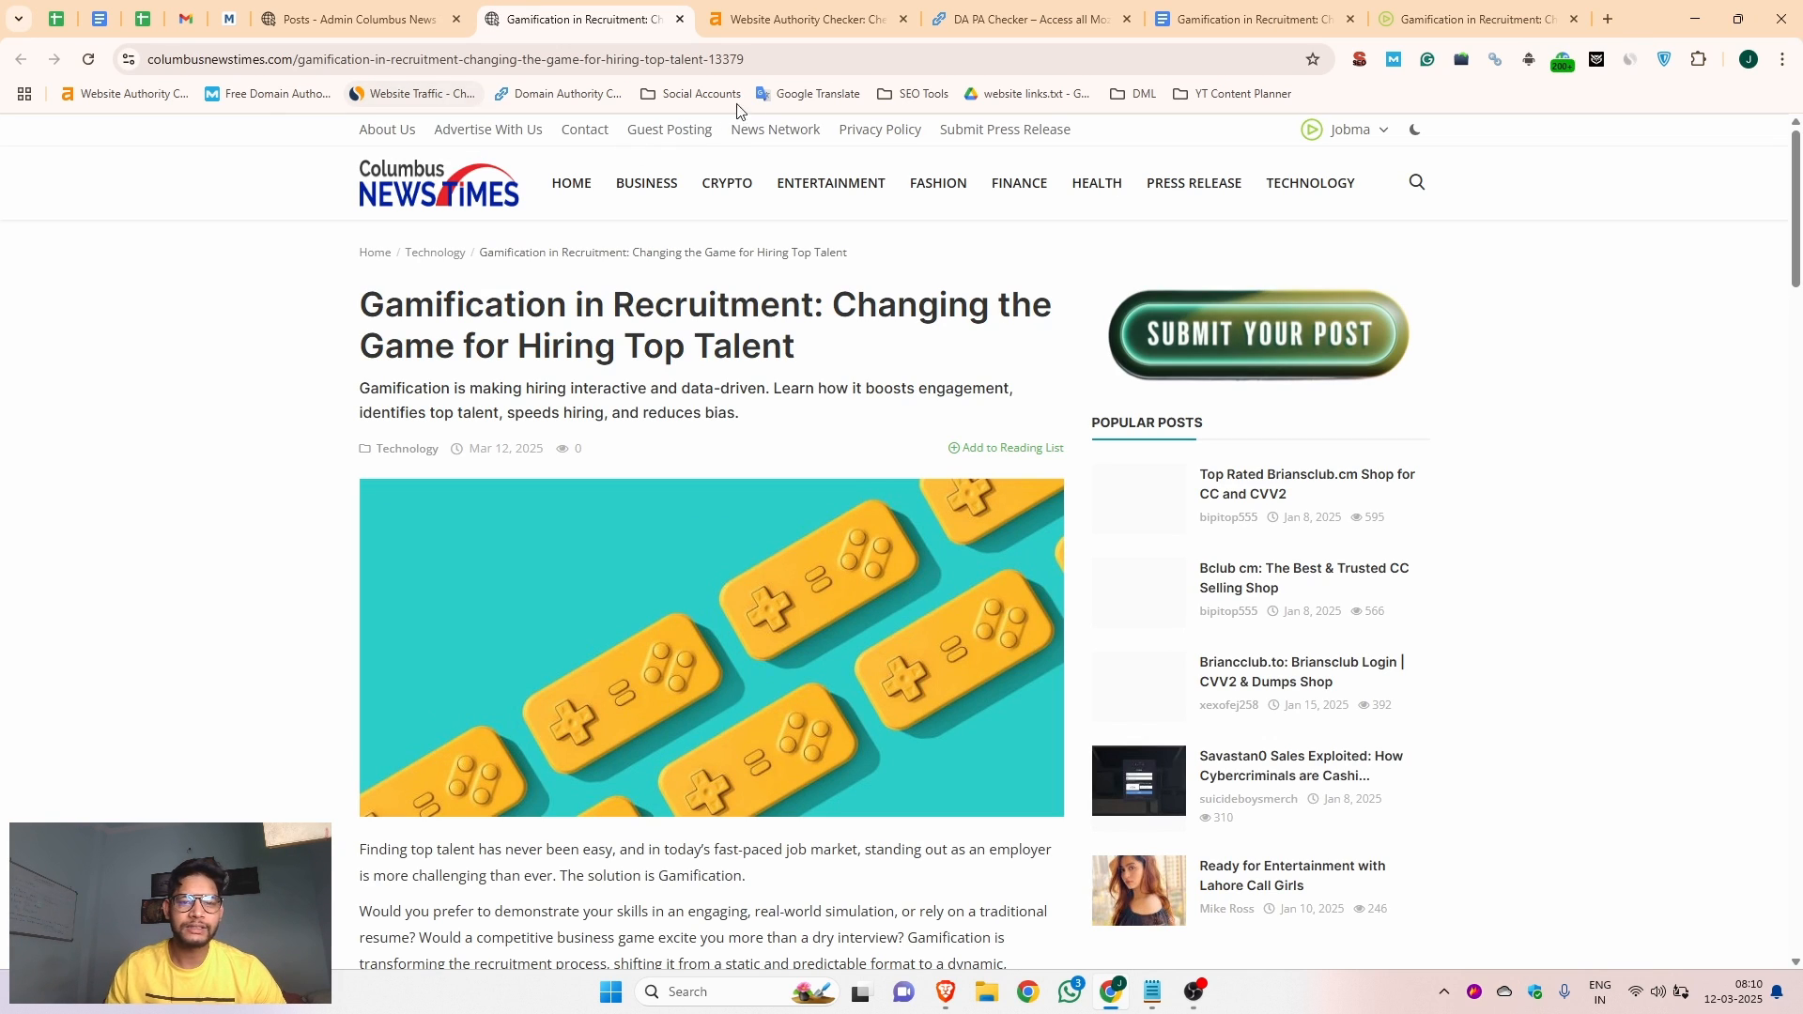
{"action": "left_click_drag", "start_coordinate": [746, 59], "coordinate": [137, 64]}
{"action": "key", "text": "ctrl+c"}
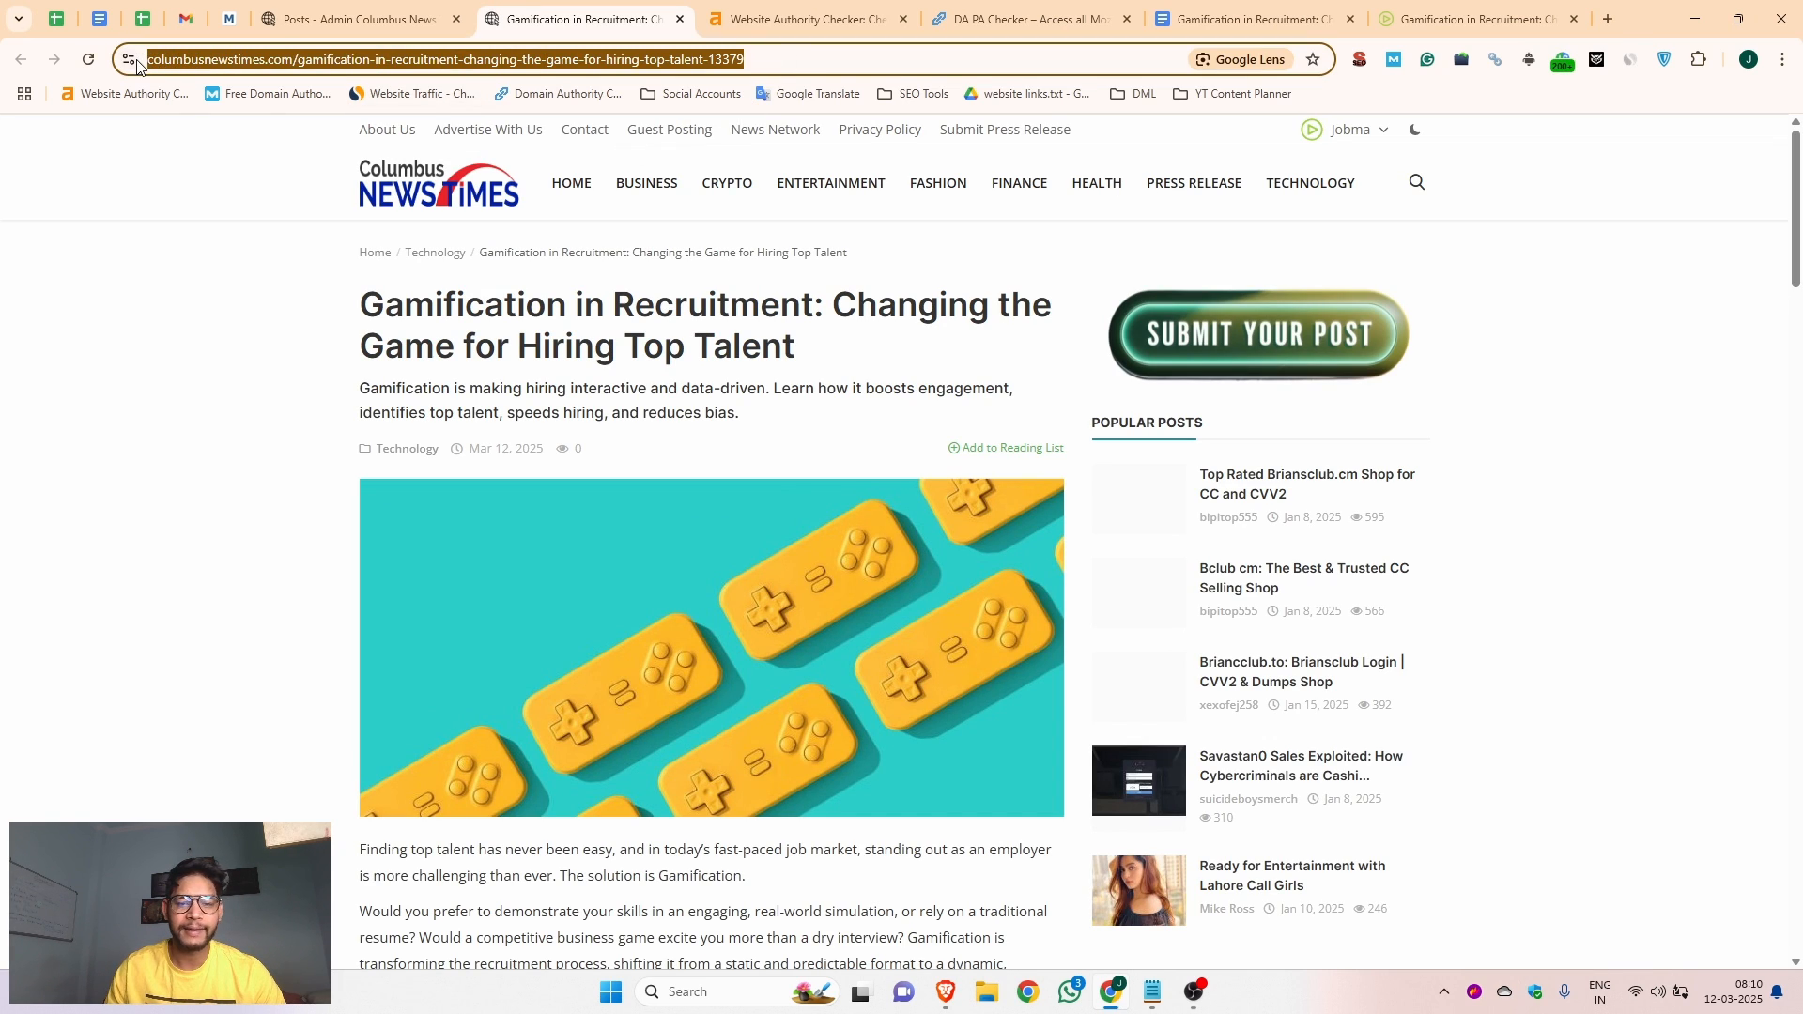
Open the published gamification article's URL in a new incognito window and dismiss the cookie notice
{"action": "scroll", "coordinate": [662, 376], "scroll_direction": "down", "scroll_amount": 5}
{"action": "scroll", "coordinate": [954, 539], "scroll_direction": "up", "scroll_amount": 1}
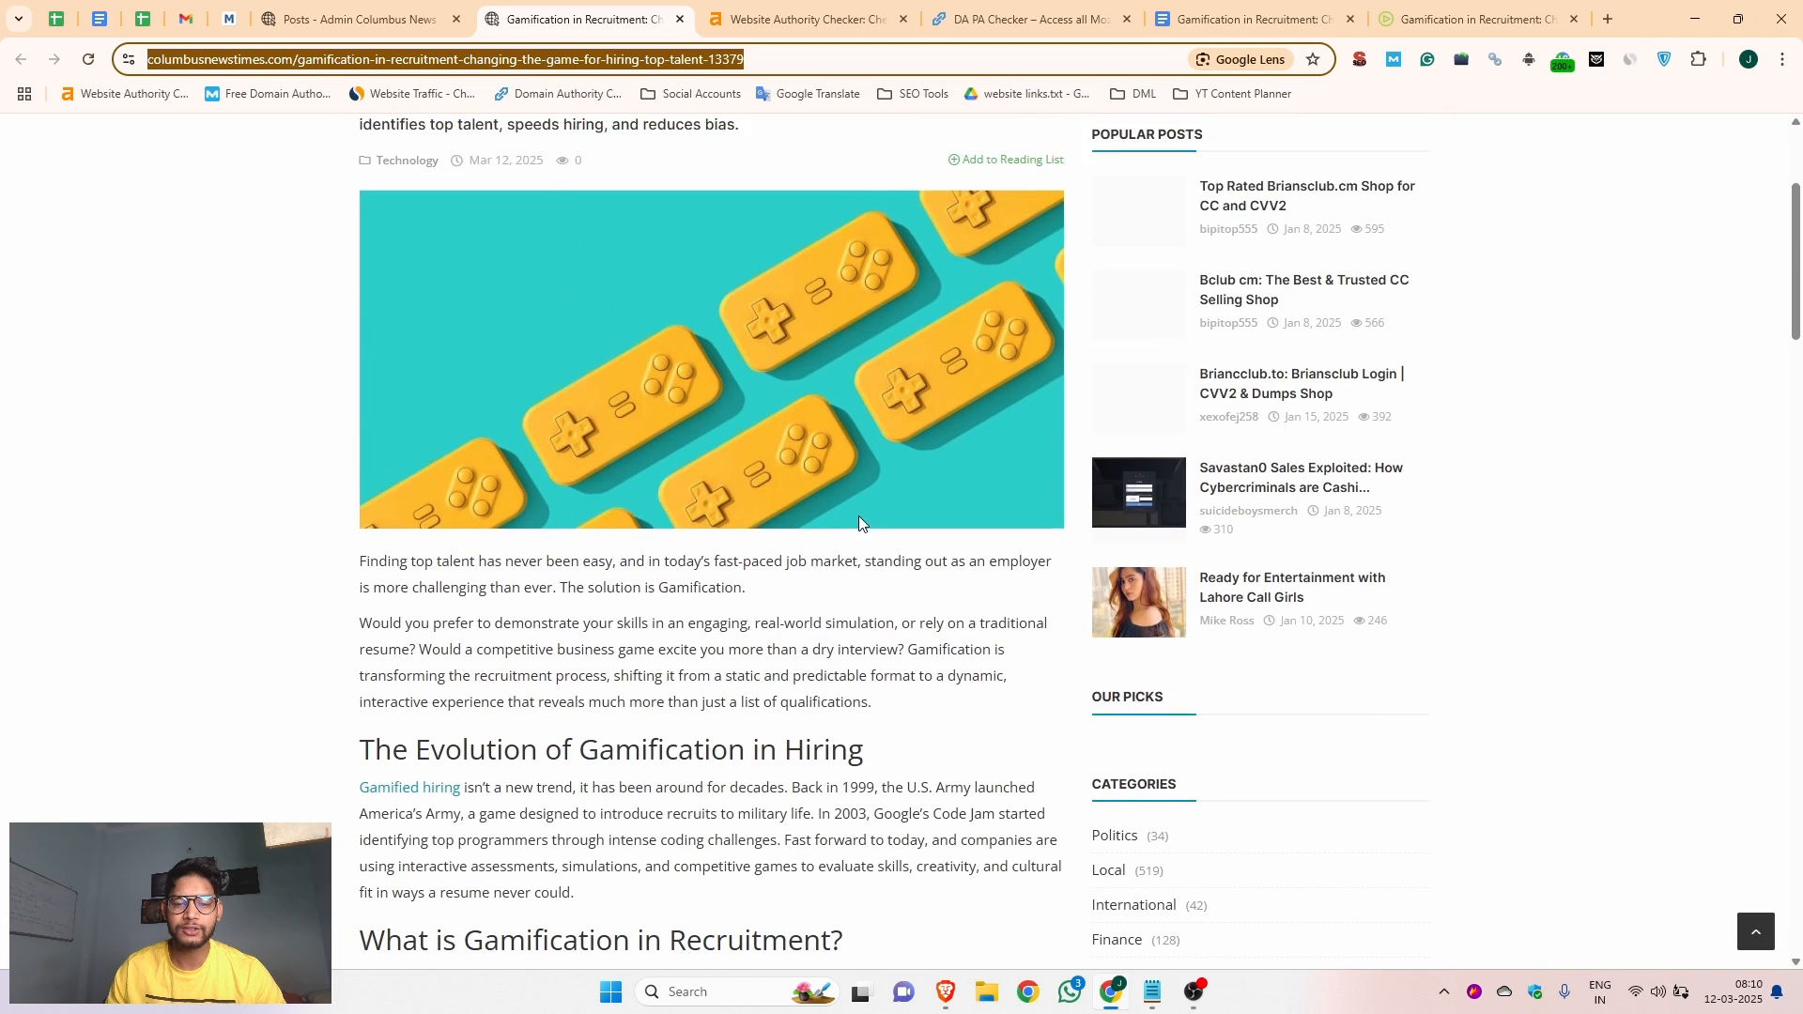
{"action": "scroll", "coordinate": [611, 526], "scroll_direction": "down", "scroll_amount": 2}
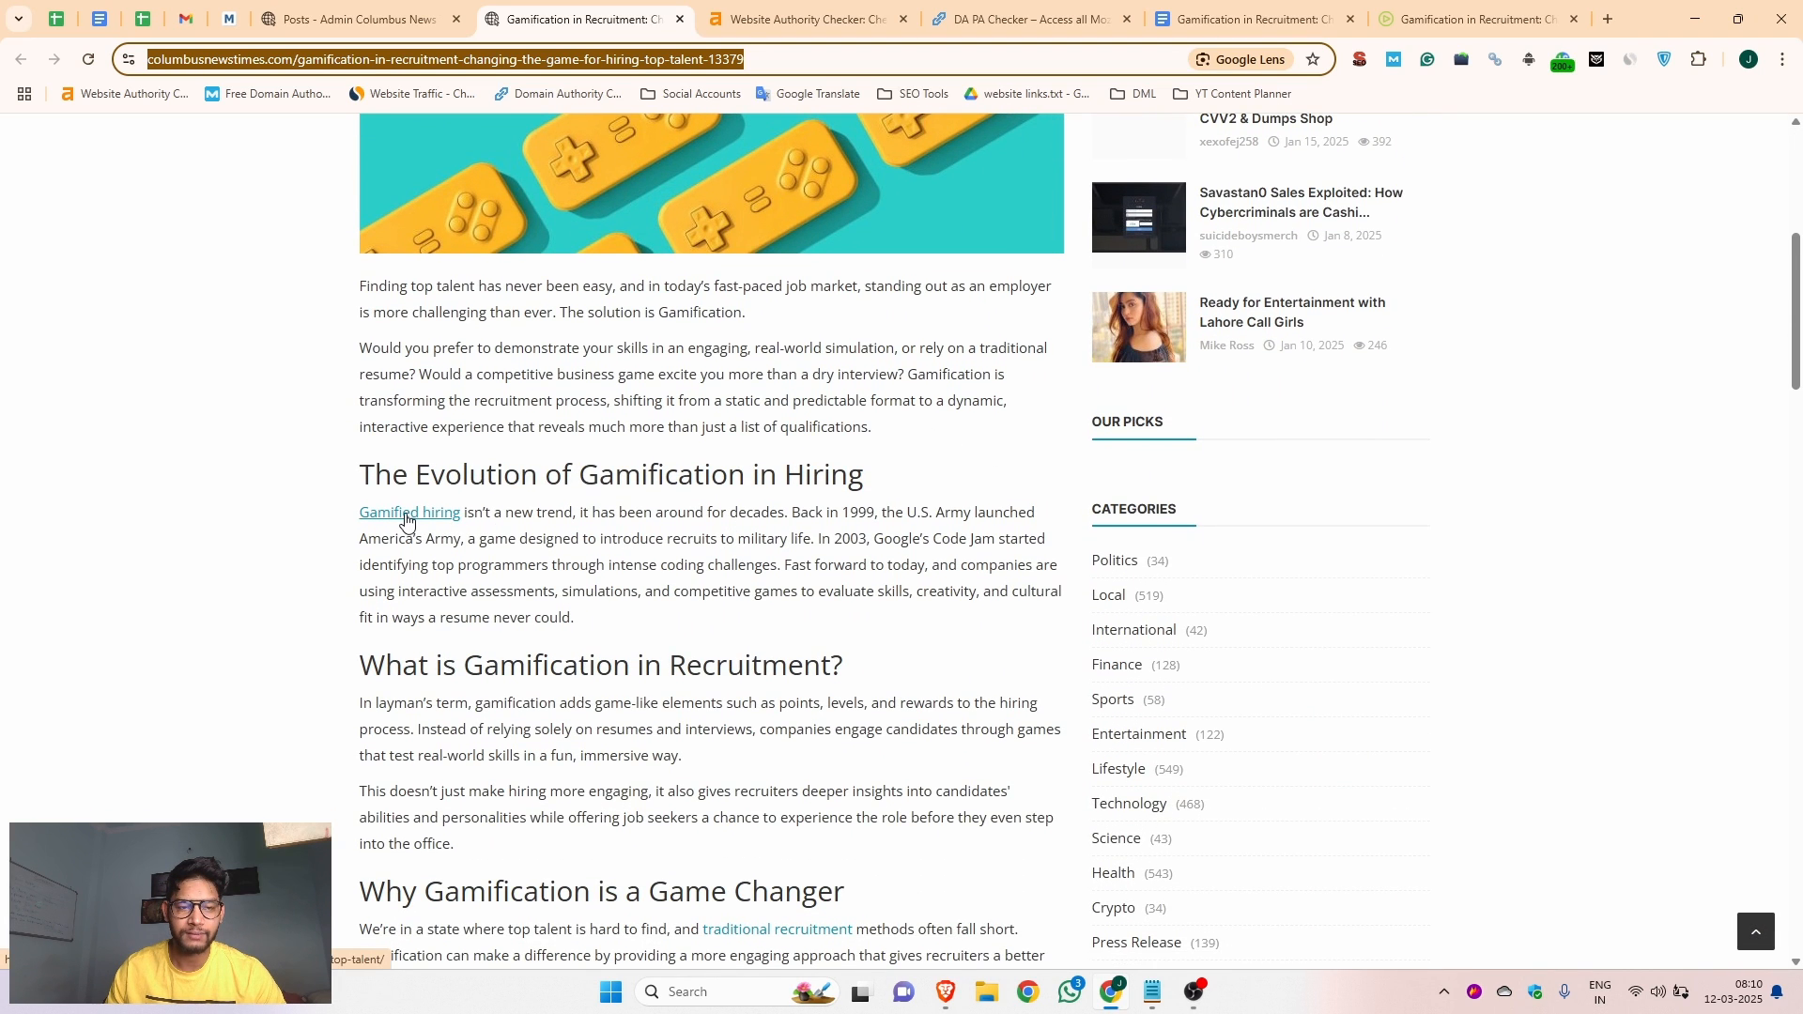
{"action": "key", "text": "ctrl+shift+n"}
{"action": "key", "text": "ctrl+v"}
{"action": "key", "text": "Return"}
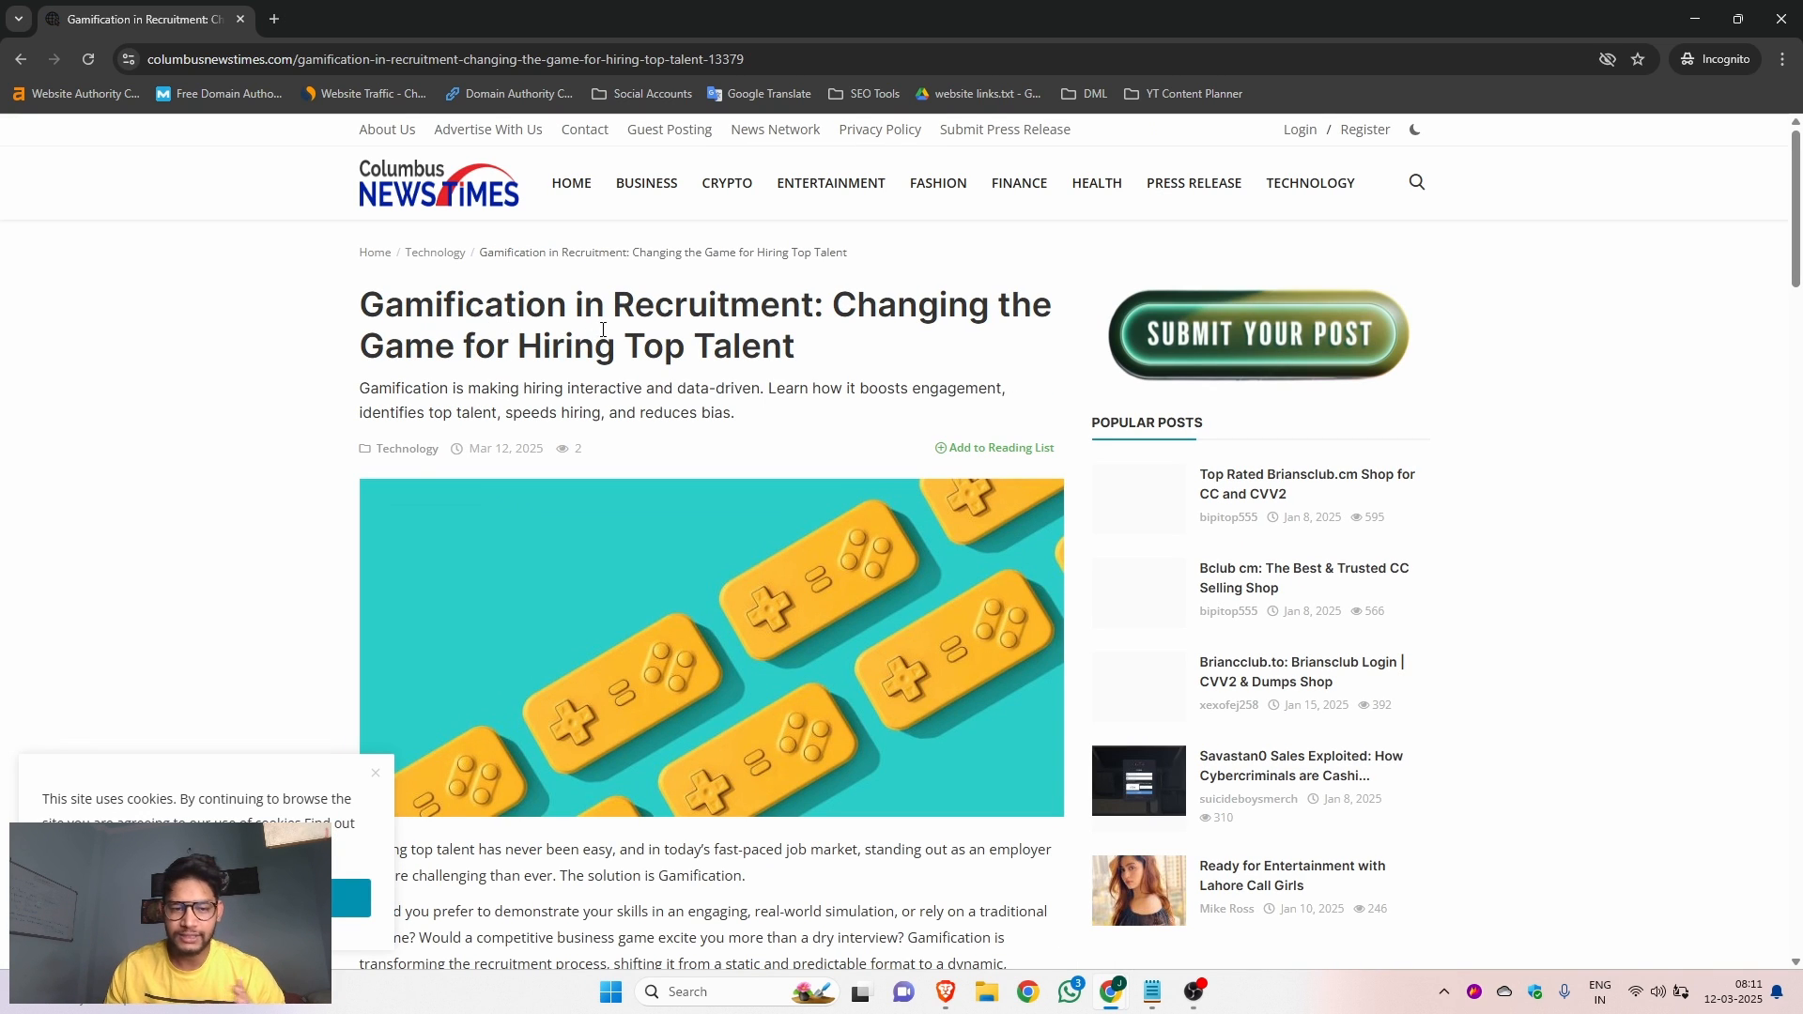
{"action": "scroll", "coordinate": [322, 732], "scroll_direction": "down", "scroll_amount": 1}
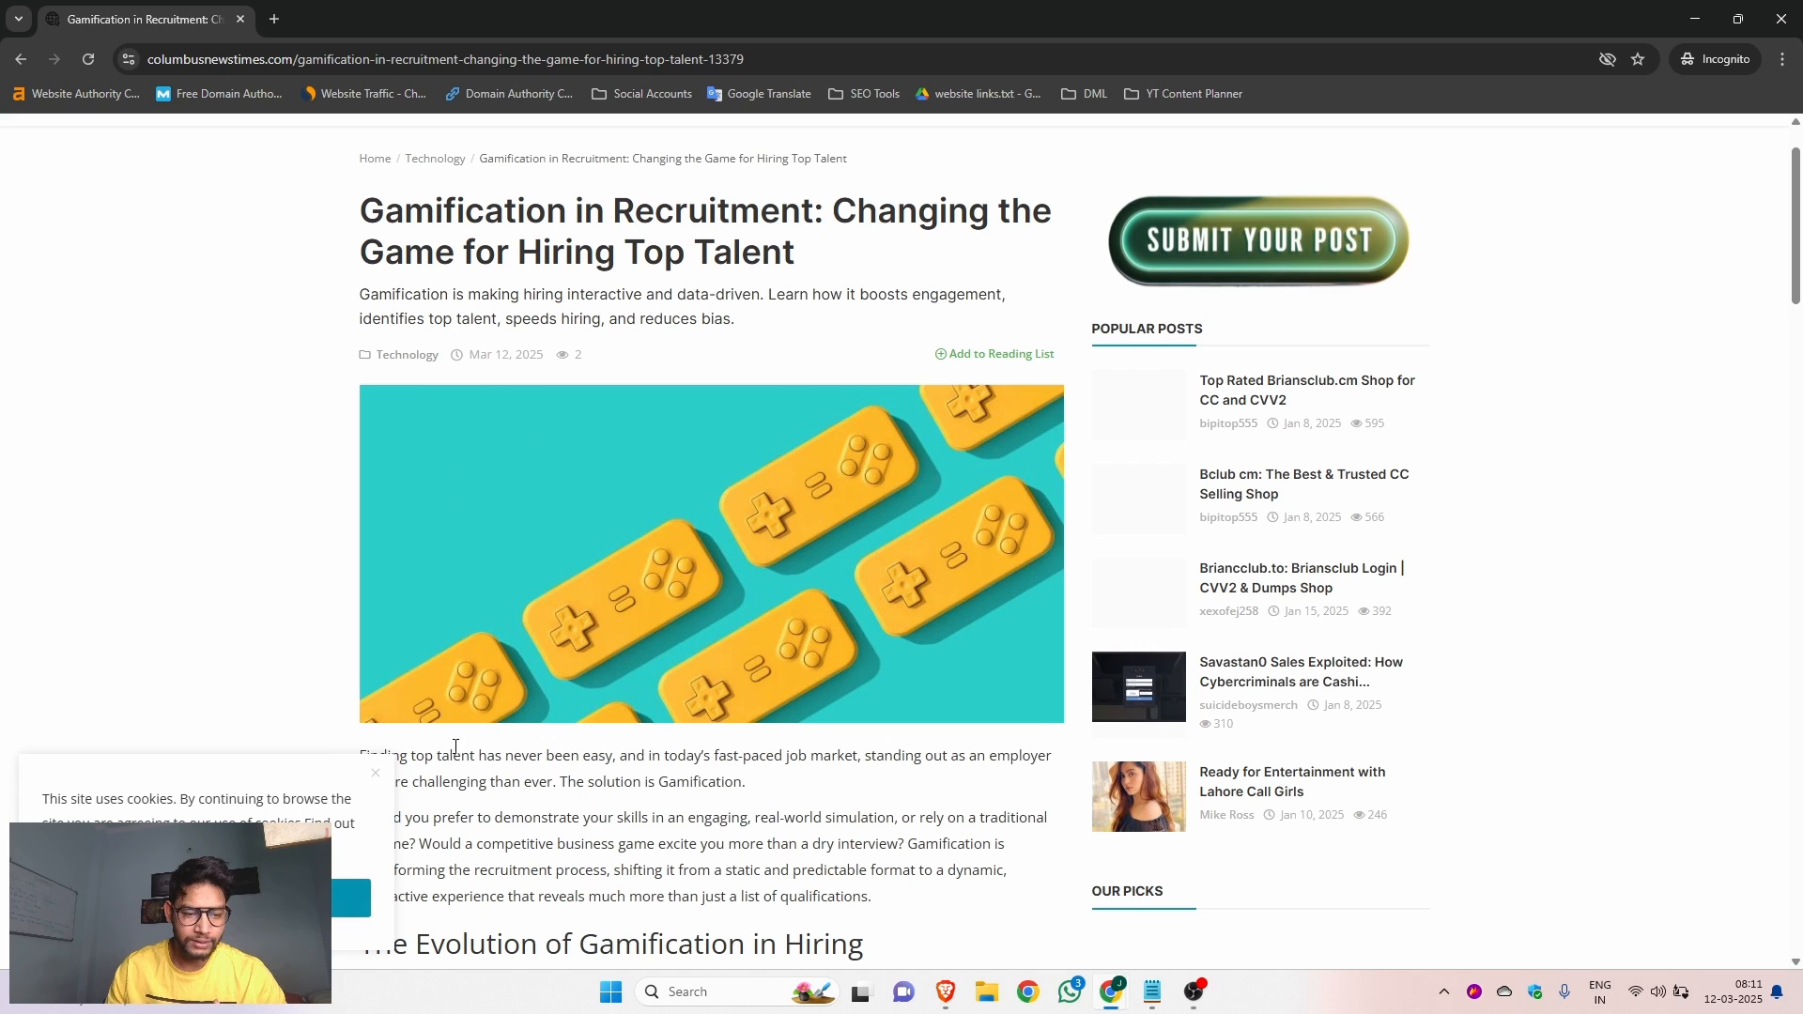
{"action": "left_click", "coordinate": [374, 772]}
Inspect the HTML code of the article's "Gamified hiring" link, close the incognito window and return to the top of the article
{"action": "scroll", "coordinate": [535, 726], "scroll_direction": "down", "scroll_amount": 3}
{"action": "scroll", "coordinate": [536, 726], "scroll_direction": "down", "scroll_amount": 2}
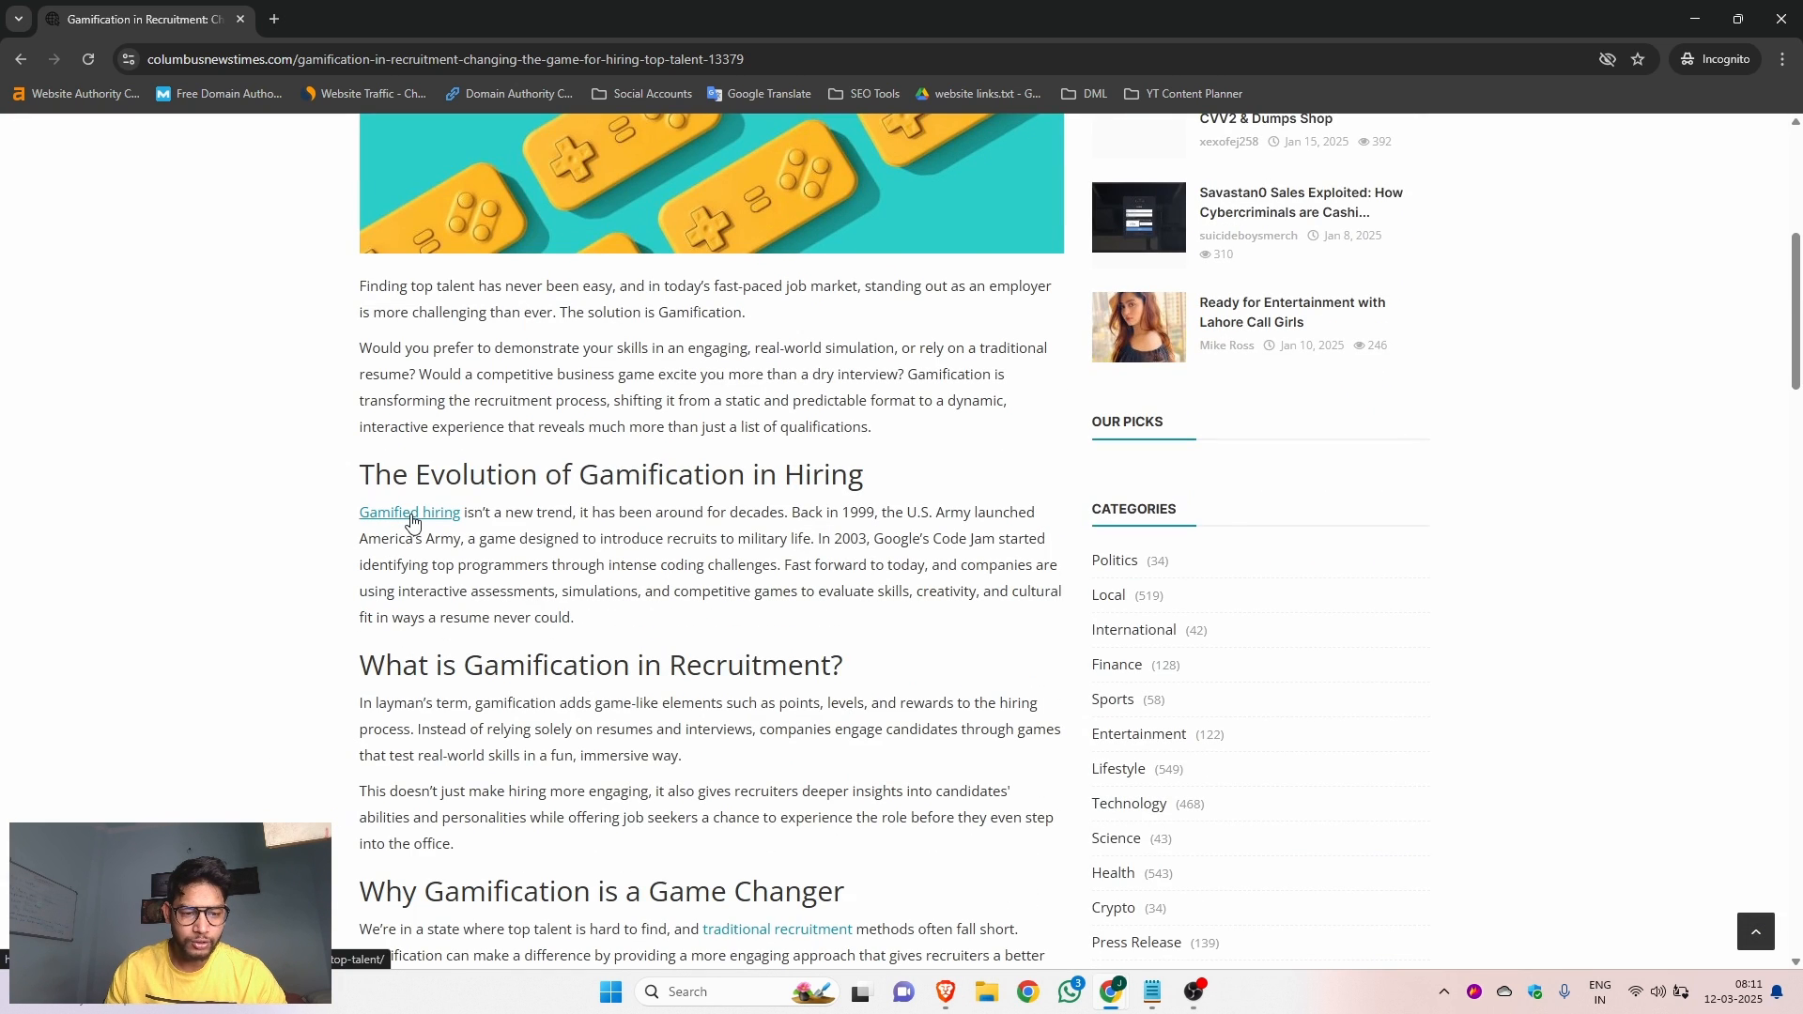
{"action": "right_click", "coordinate": [411, 513]}
{"action": "left_click", "coordinate": [449, 703]}
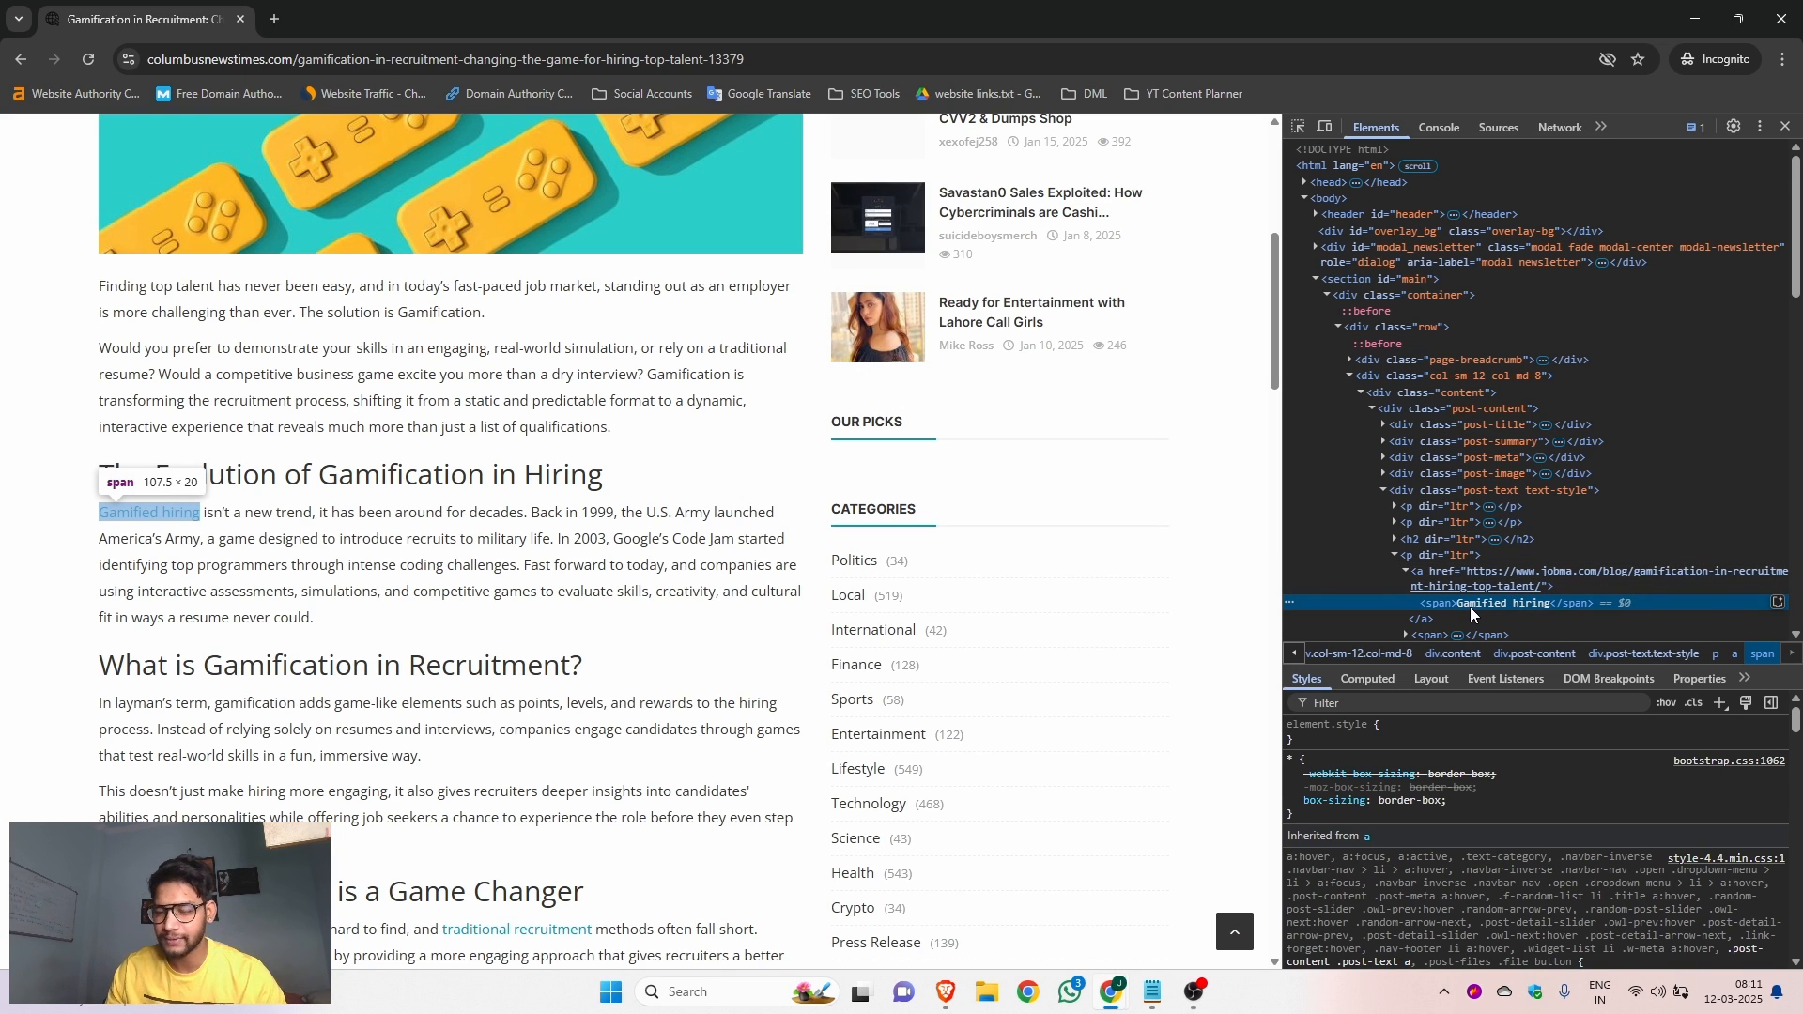
{"action": "left_click", "coordinate": [1786, 126]}
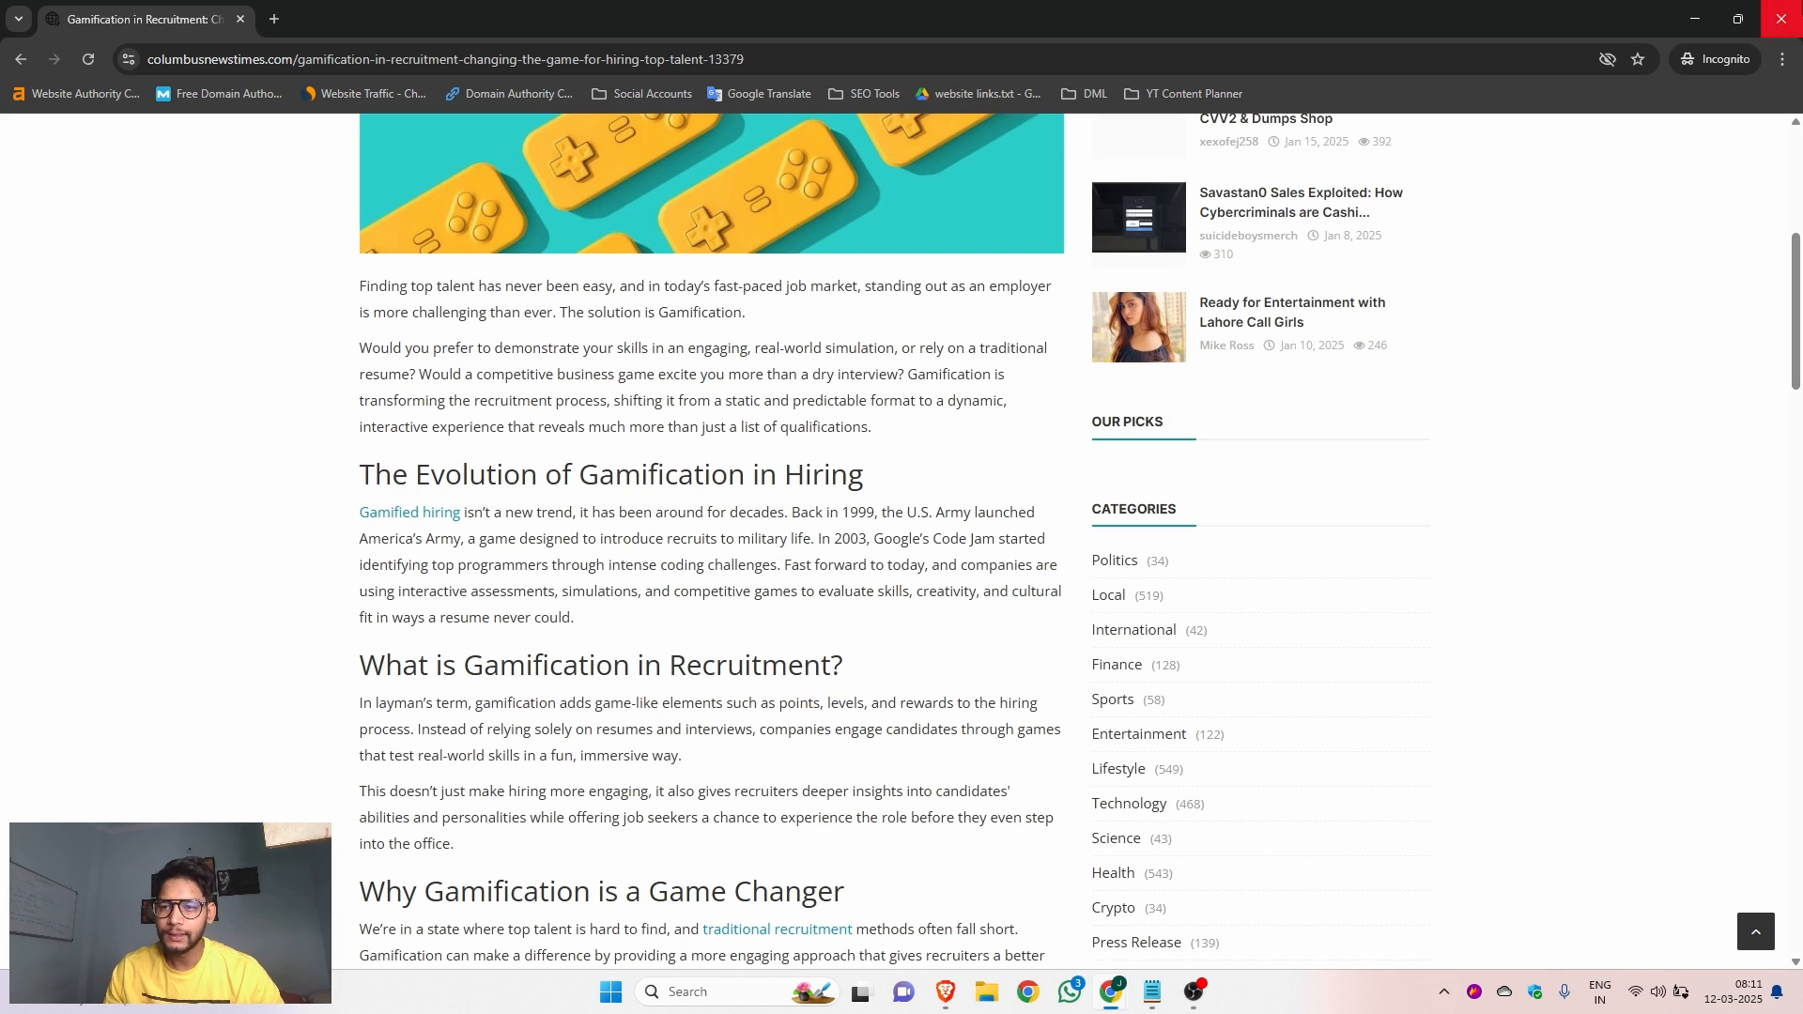
{"action": "left_click", "coordinate": [1782, 19]}
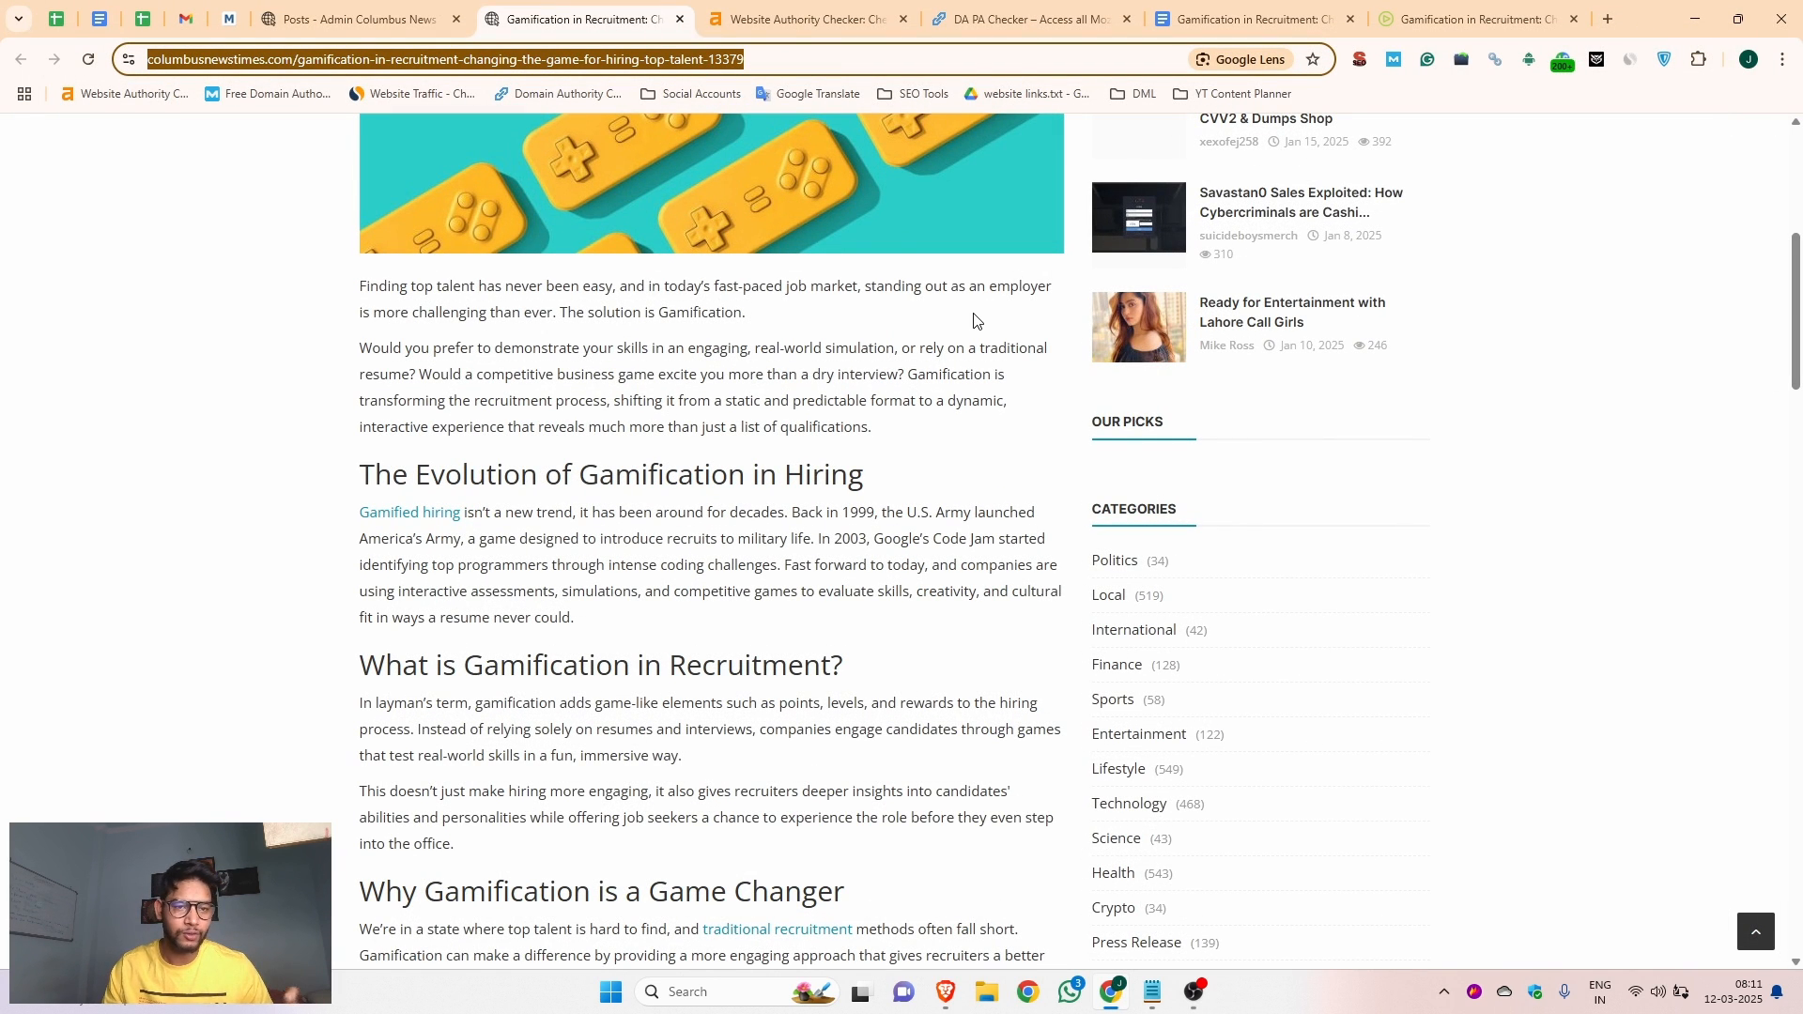
{"action": "scroll", "coordinate": [894, 456], "scroll_direction": "up", "scroll_amount": 6}
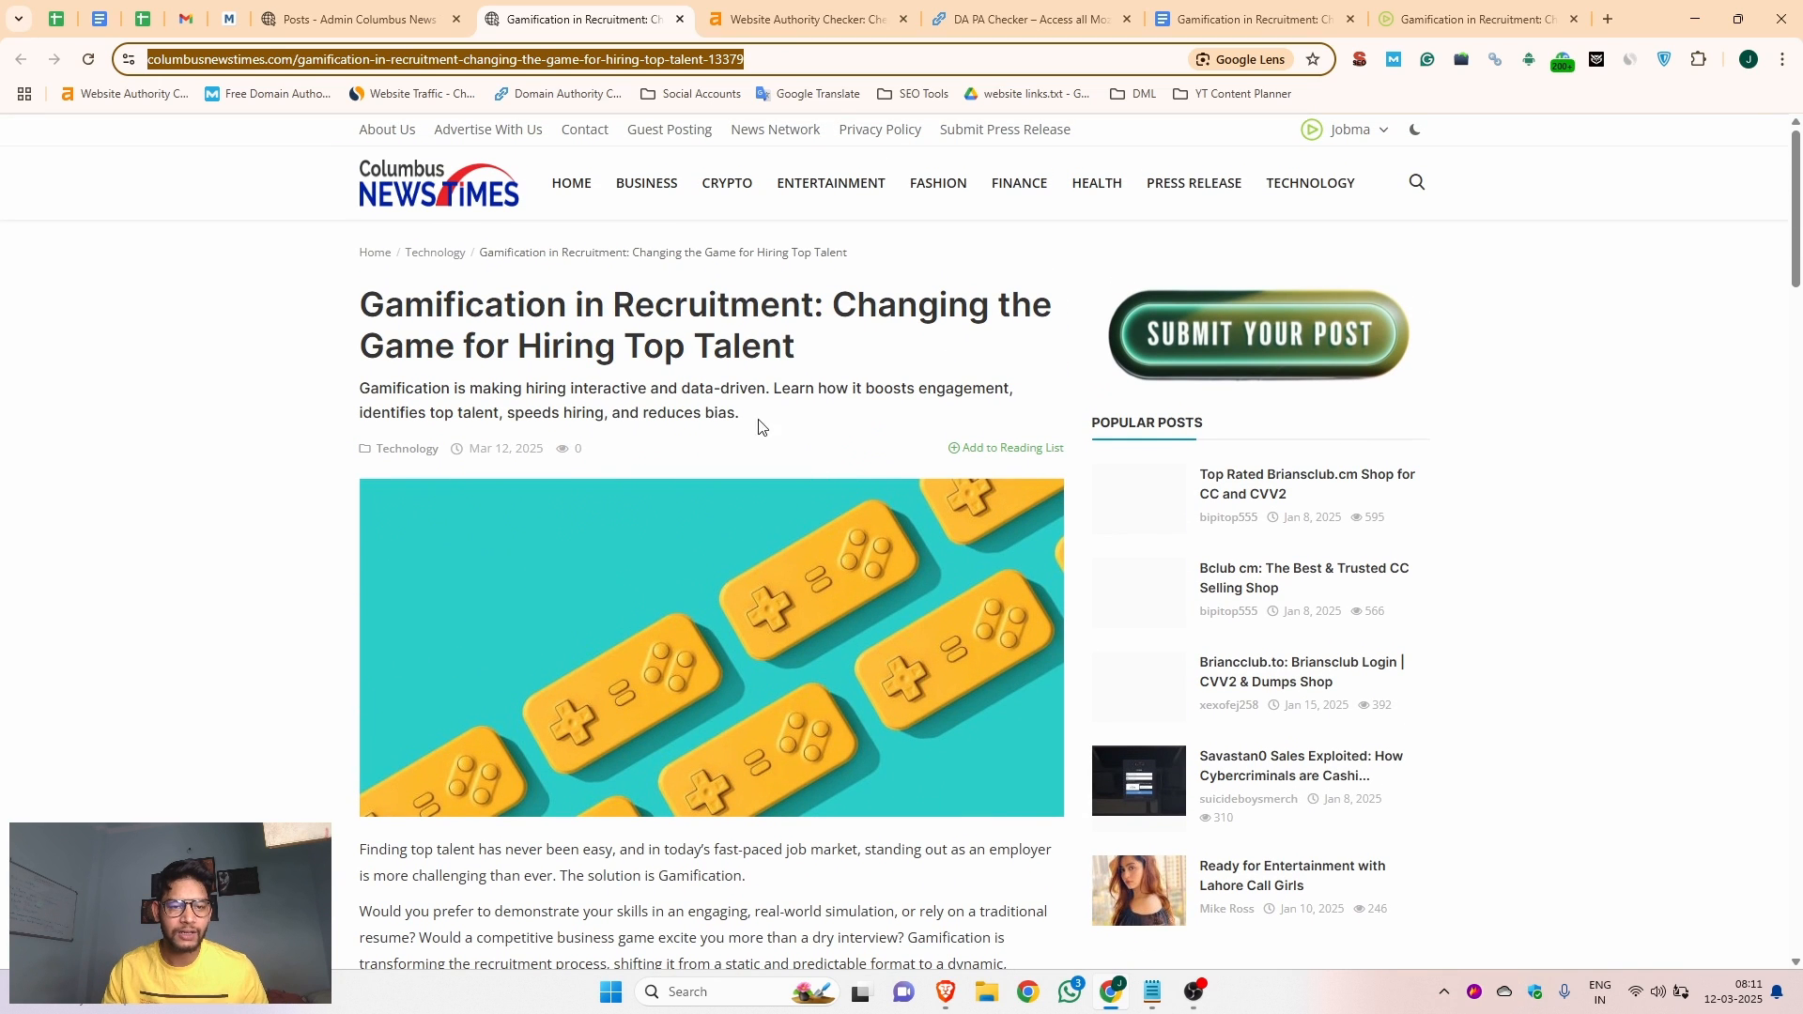